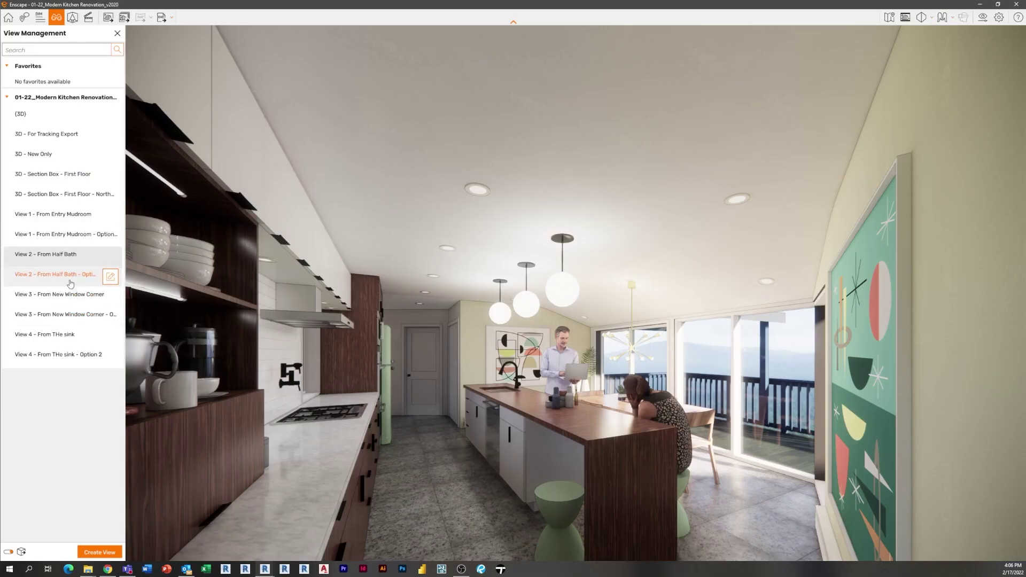
- Compare the base and Option 2 kitchen designs from View 2 - From Half Bath, View 3 - From New Window Corner and View 4
click(71, 275)
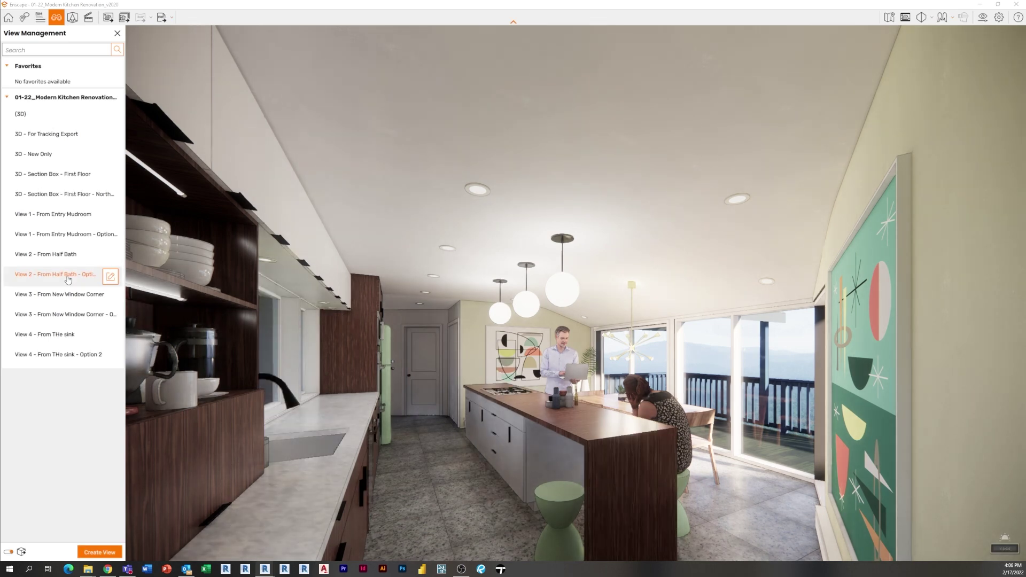
click(69, 261)
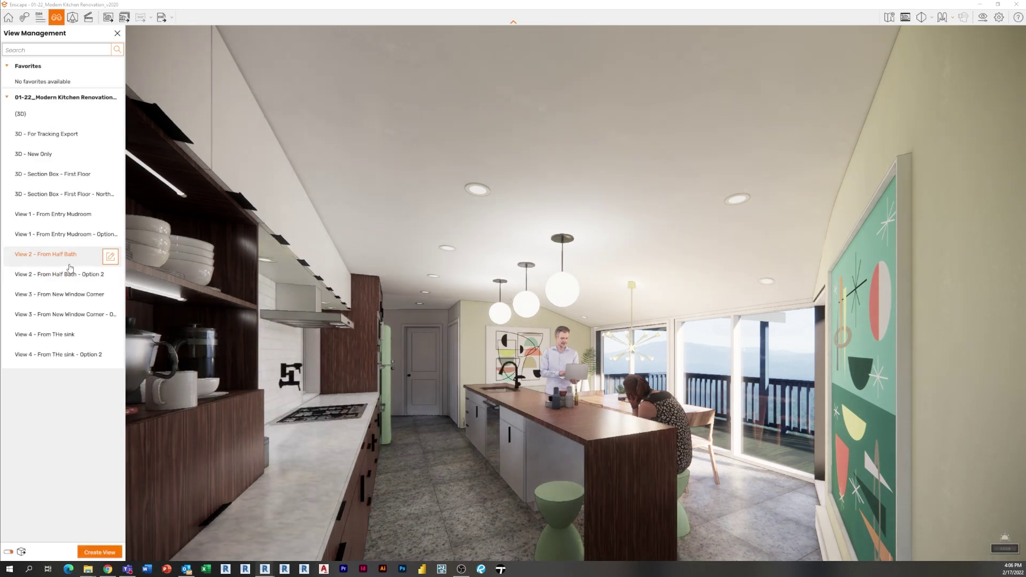
click(68, 274)
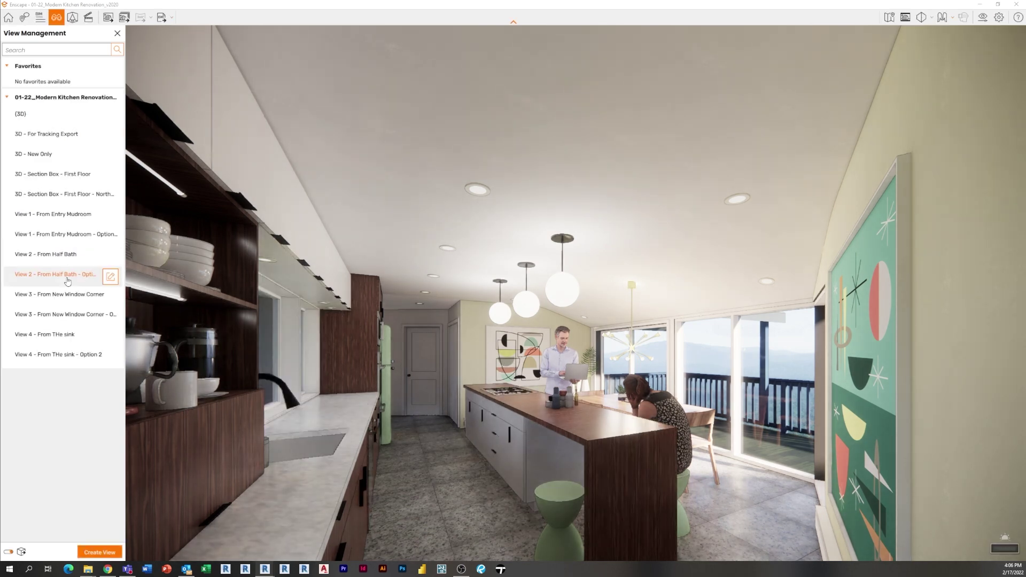
click(69, 294)
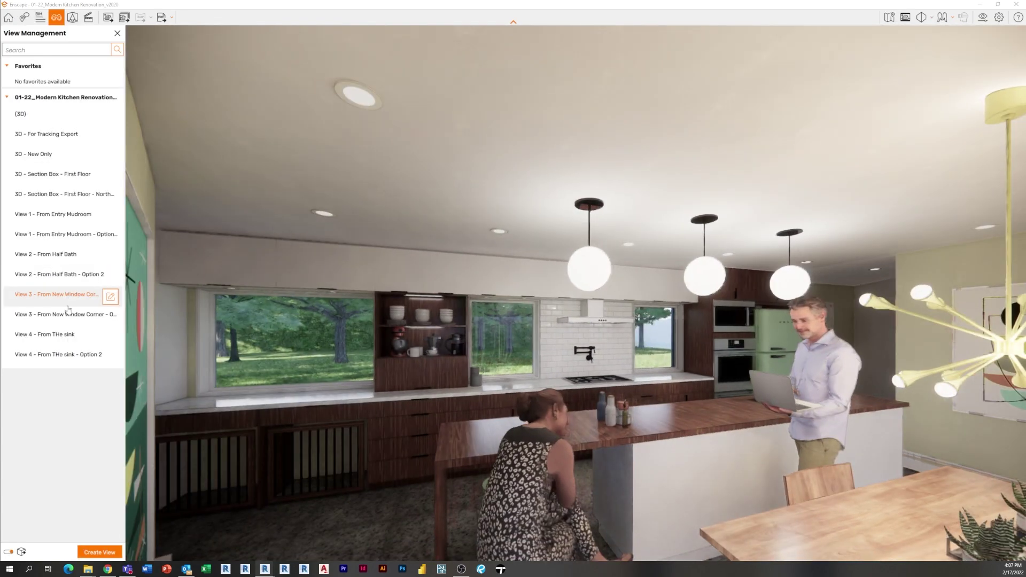
click(67, 314)
click(61, 297)
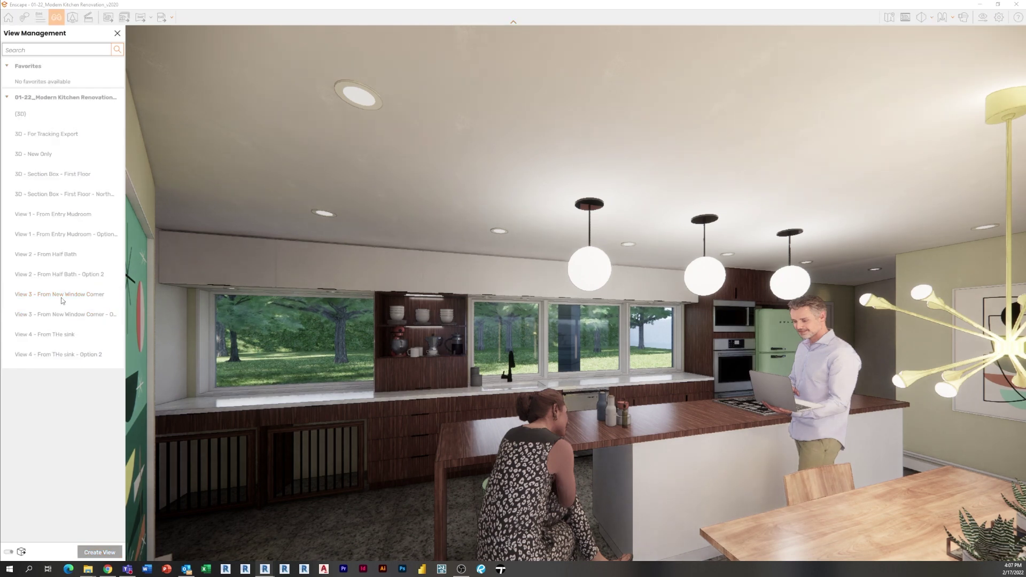
click(62, 337)
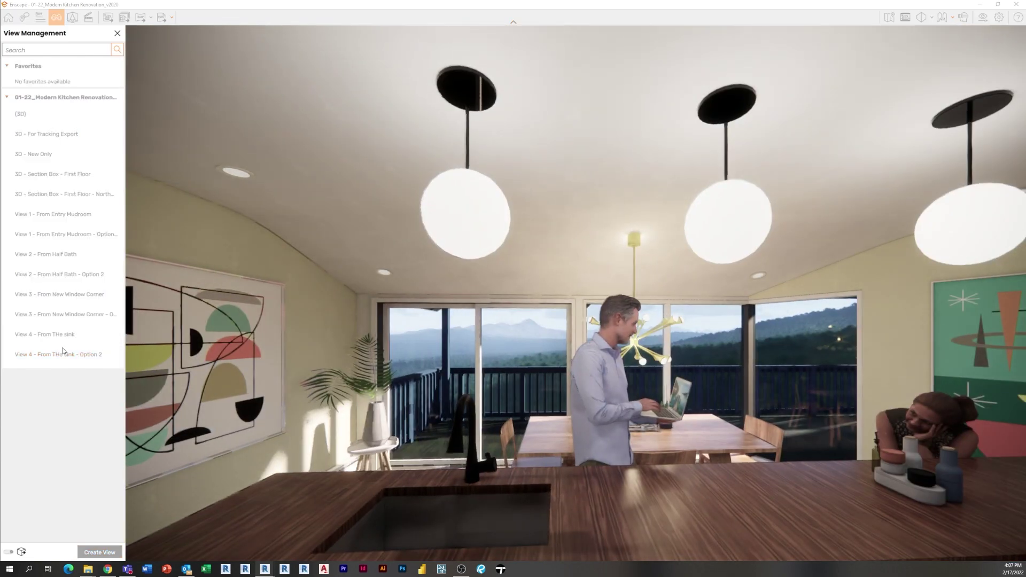
click(63, 352)
click(67, 338)
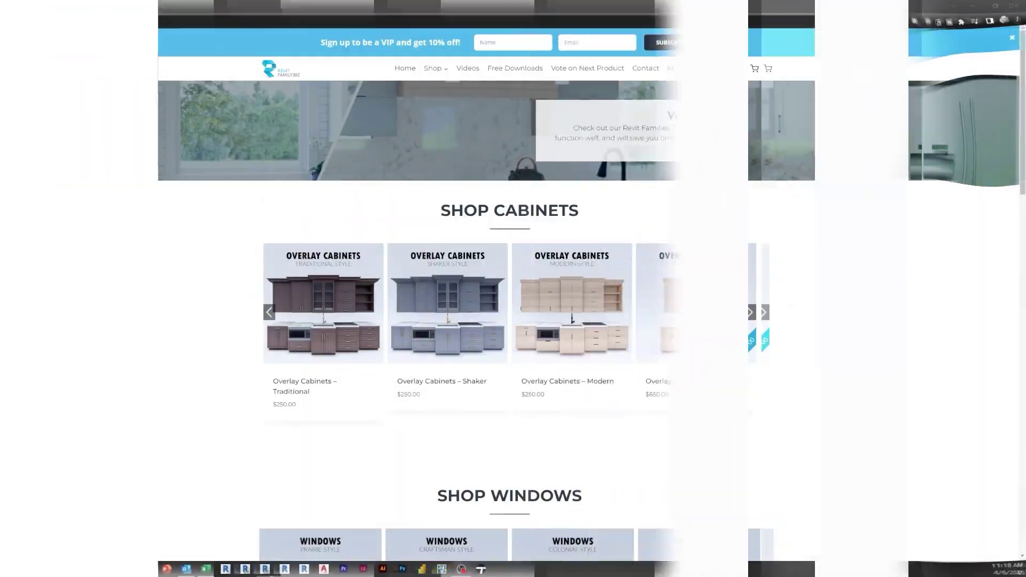
- Browse the Revit family shop's cabinet listings, the Overlay Cabinets – Bundle page and the images of Exterior Doors – Modern
scroll(167, 323, down, 6)
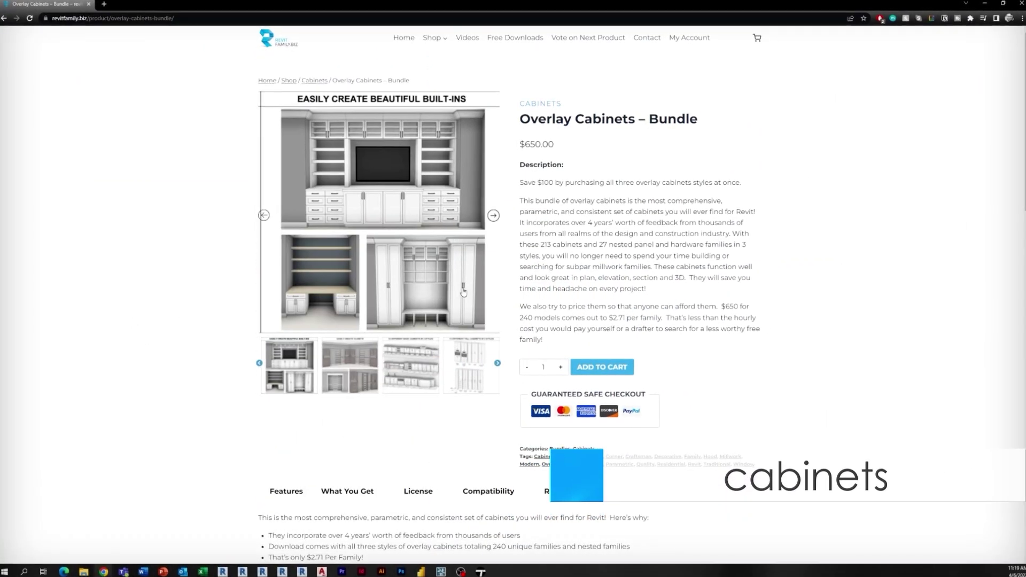
scroll(461, 294, down, 8)
scroll(459, 294, down, 10)
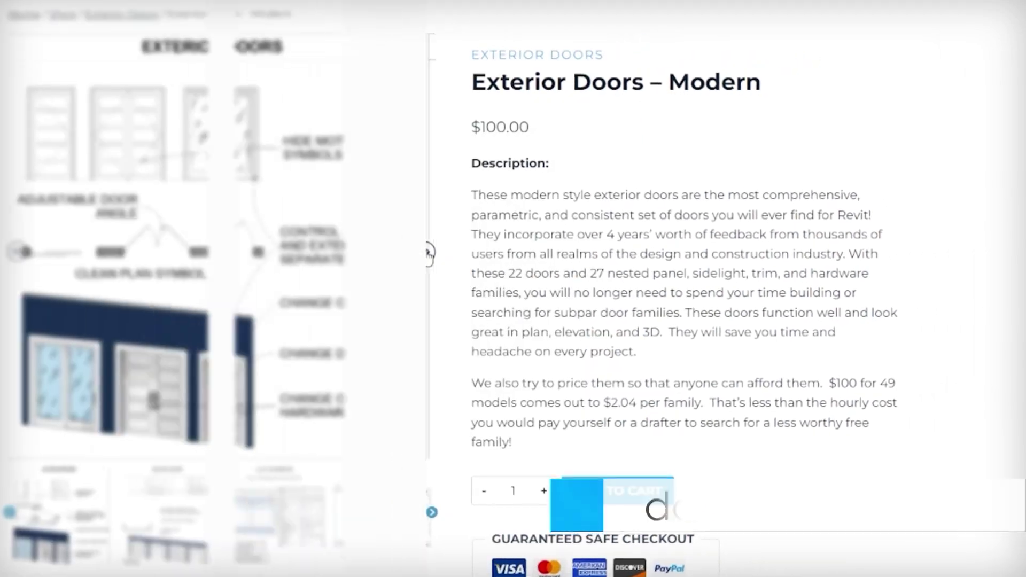
click(425, 256)
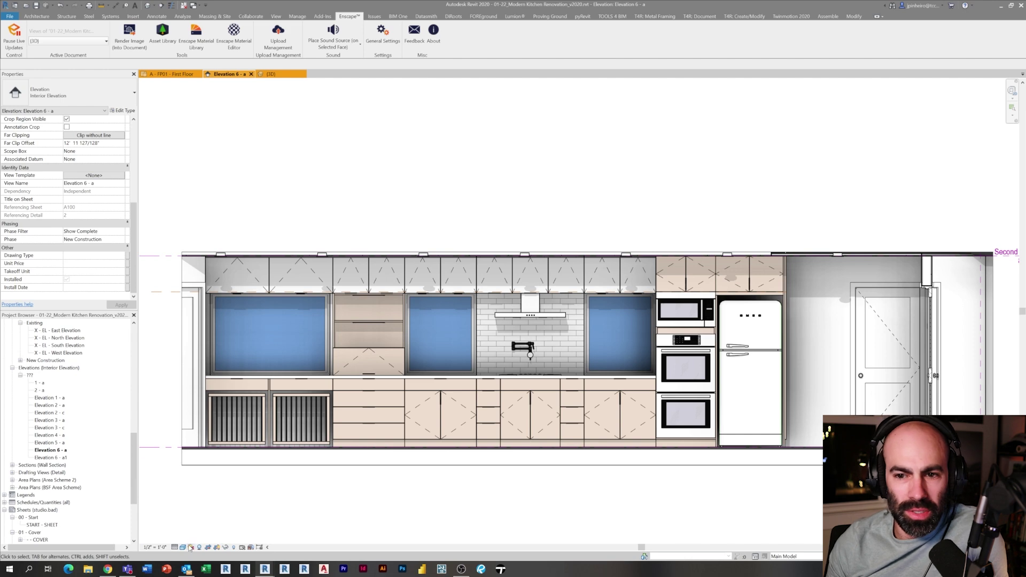
- Set the visual style of the Elevation 6 - a interior elevation to Realistic
click(183, 547)
click(241, 516)
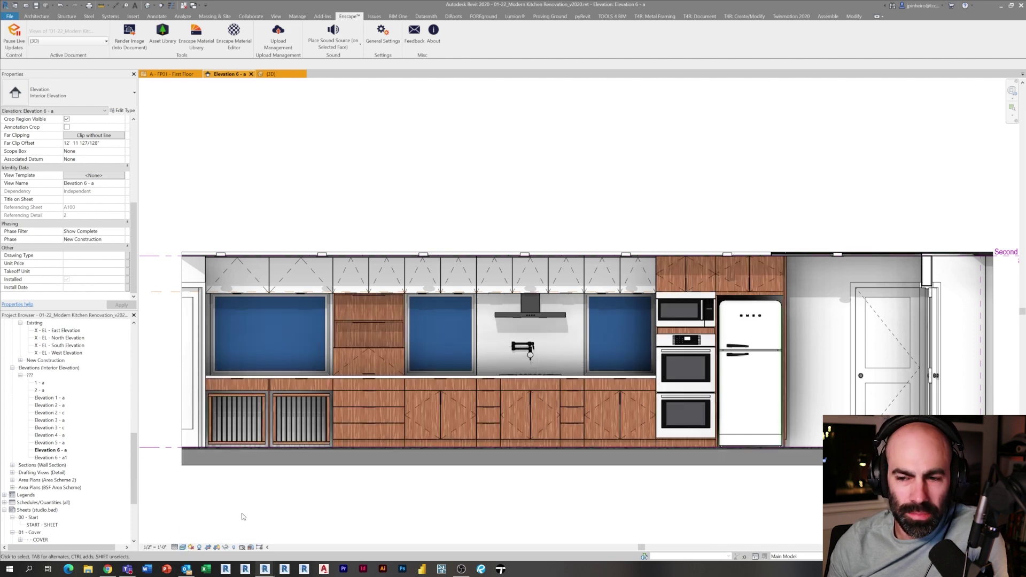
- Raise the lower edge of the elevation's crop region to sit just below the floor line
middle_drag(354, 496, 384, 499)
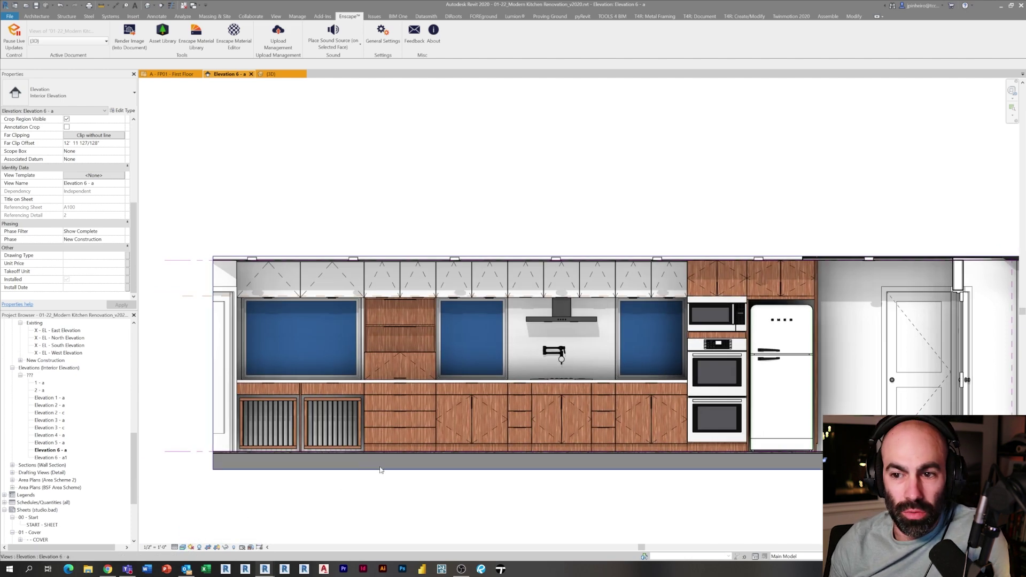
click(386, 469)
click(675, 493)
middle_drag(675, 494, 628, 501)
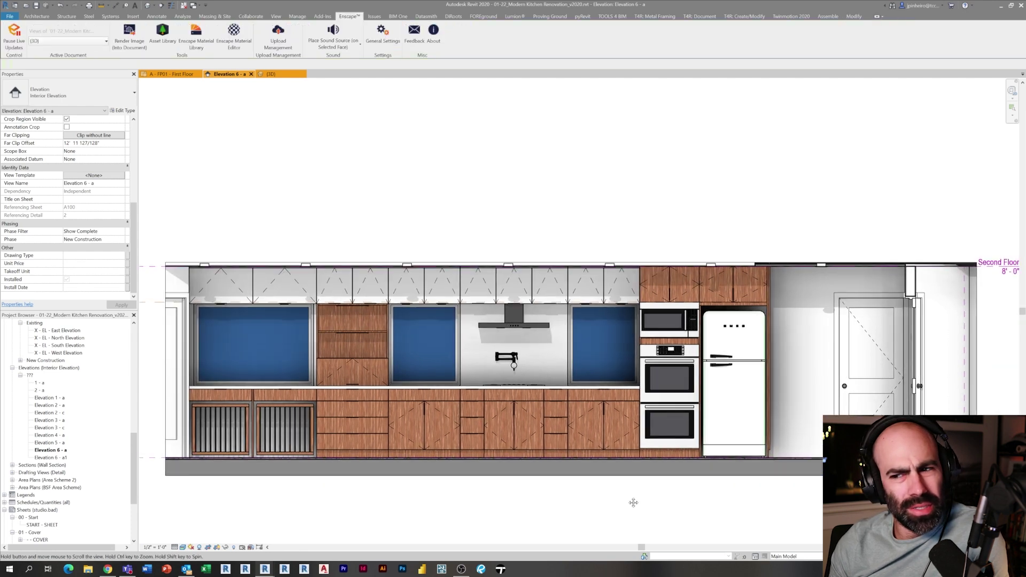
click(586, 476)
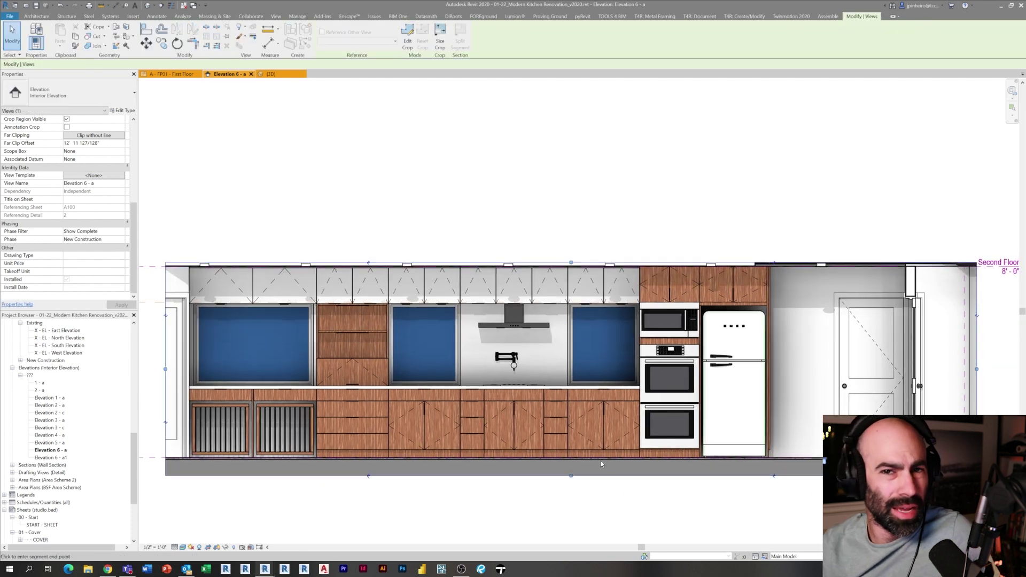
drag(604, 460, 595, 471)
key(Escape)
key(Escape)
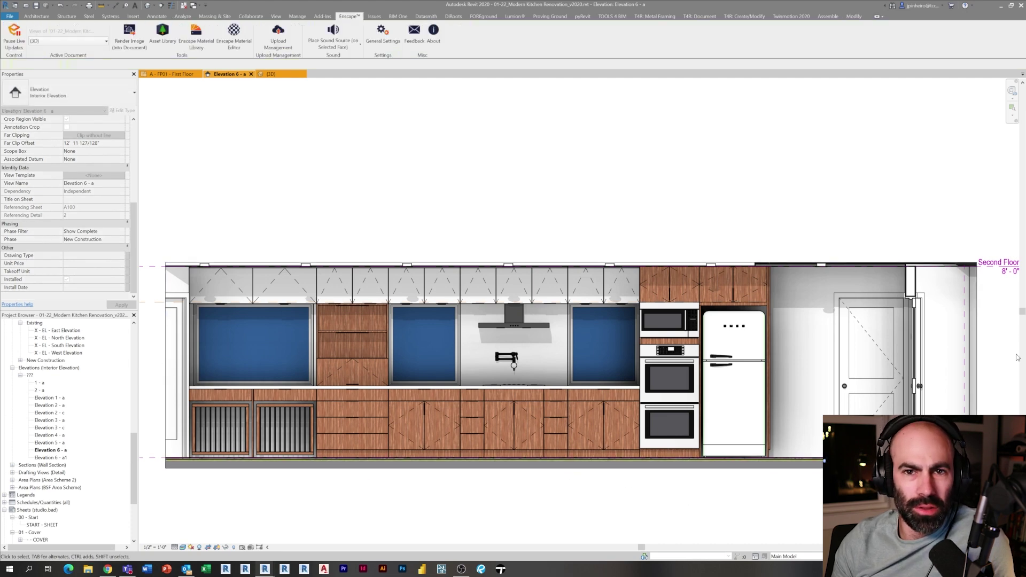
- Hide the whole levels category in the interior elevation, using the Second Floor level
click(977, 332)
middle_drag(948, 328, 827, 340)
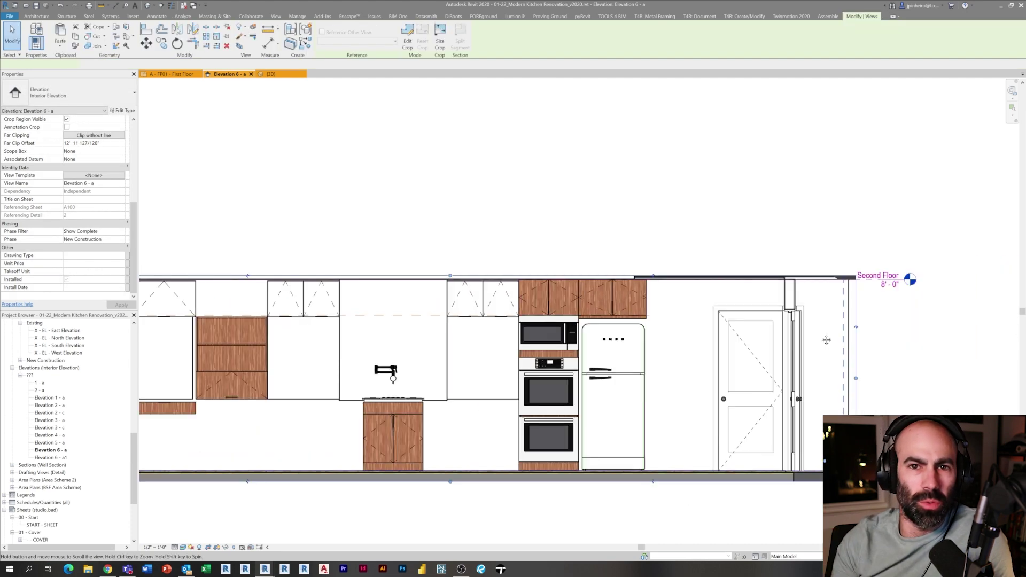
key(Escape)
right_click(898, 273)
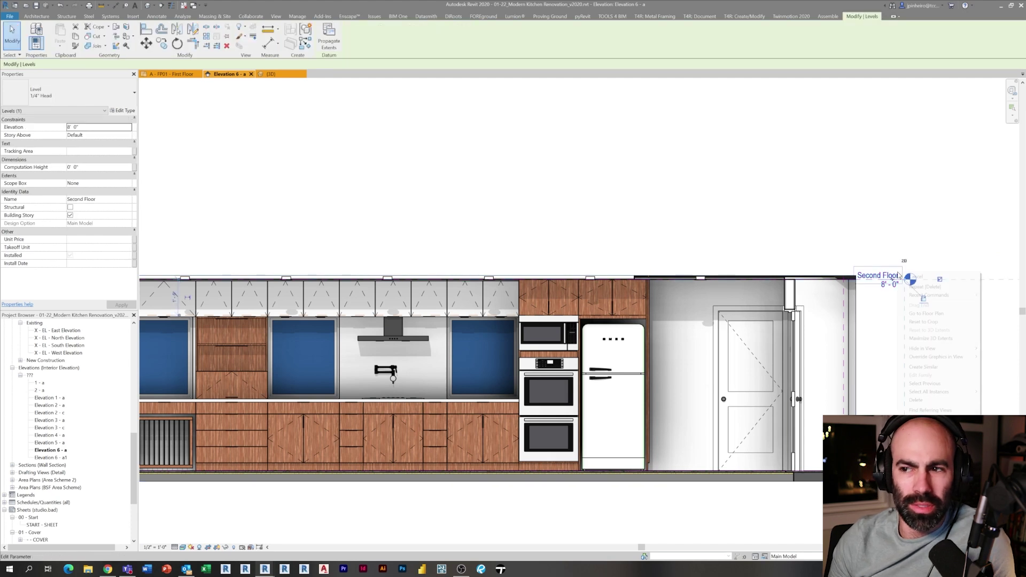
mouse_move(919, 349)
click(873, 357)
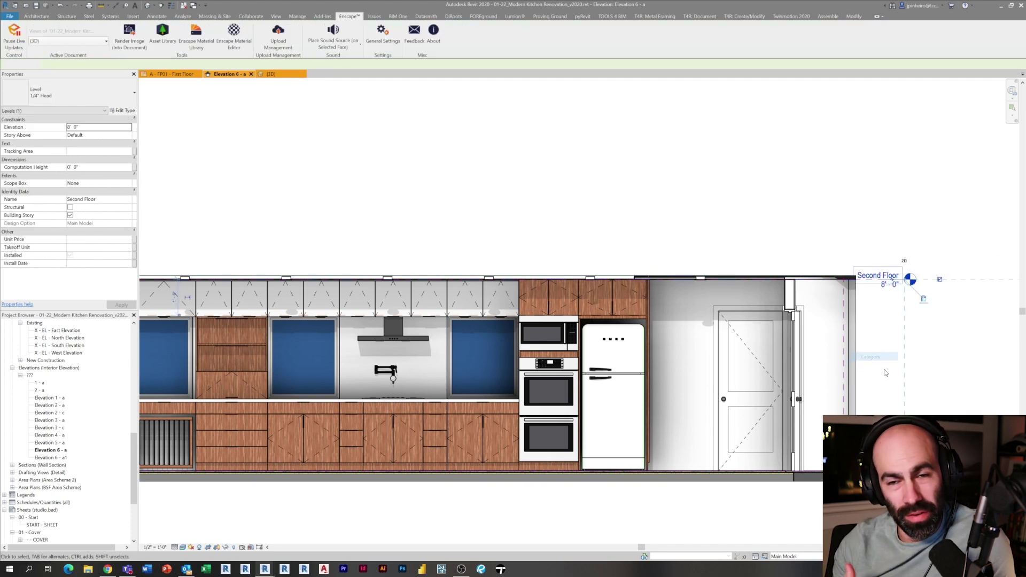
- Set the ambient light to 60 in the elevation's graphic display lighting options
click(182, 547)
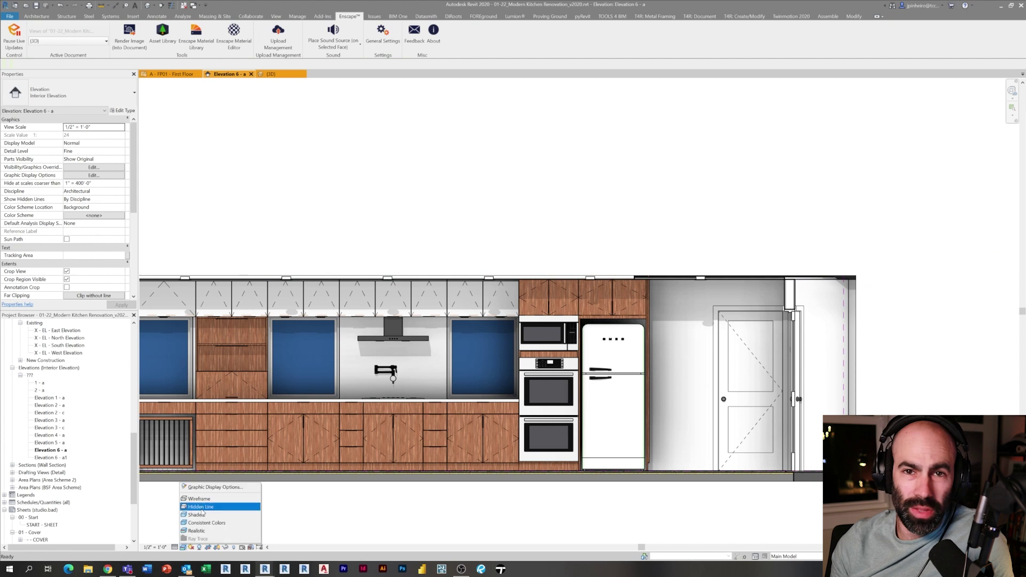
click(213, 487)
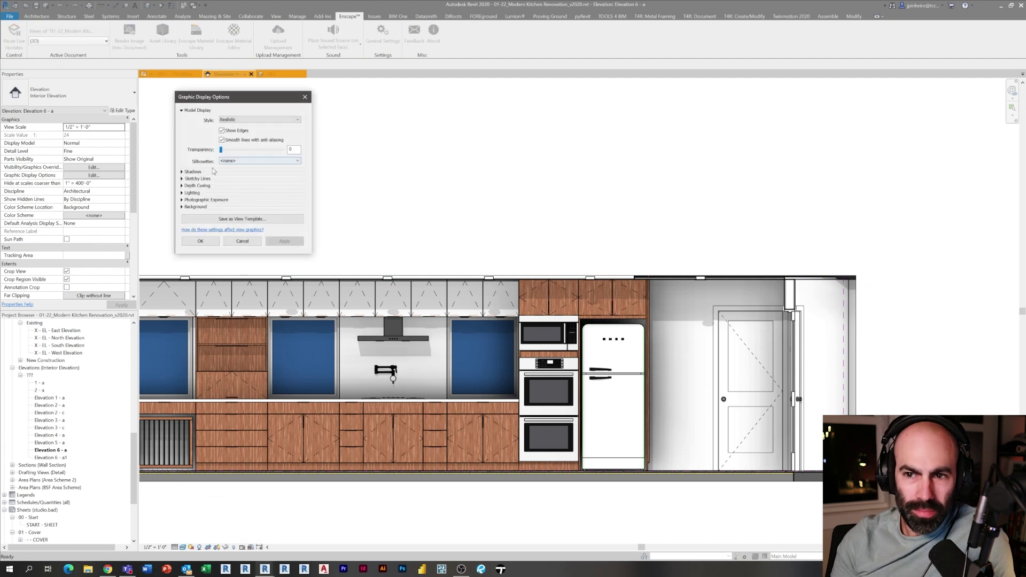
click(185, 195)
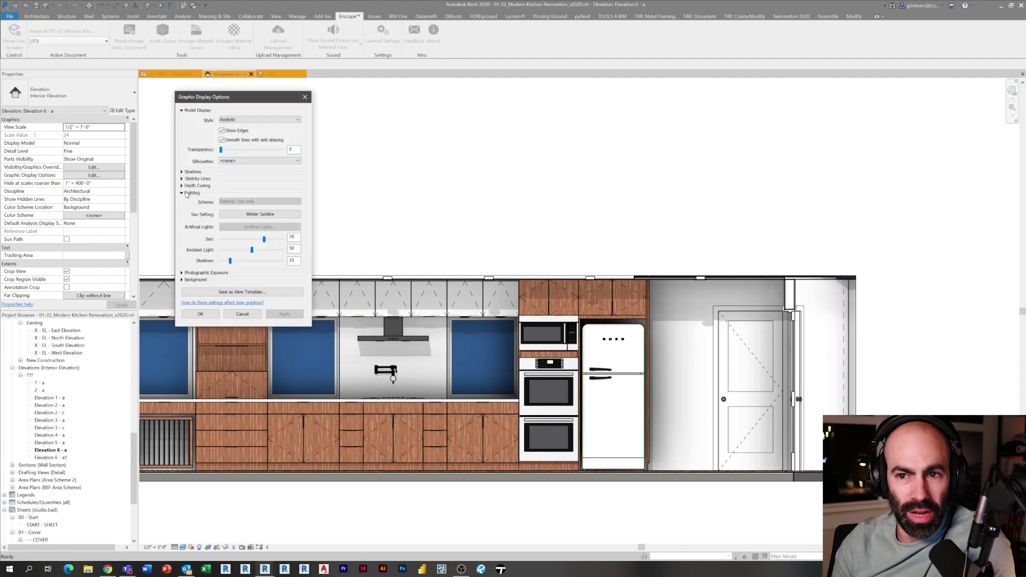
double_click(297, 248)
text(60)
click(217, 314)
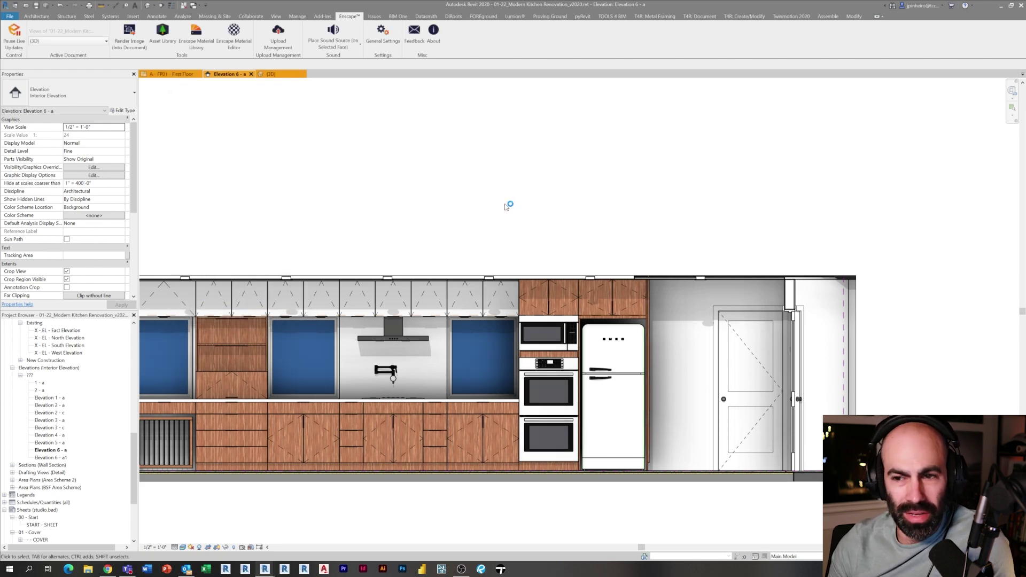
- Create a view template from the current elevation named Interior Elevations - Presentation
click(277, 16)
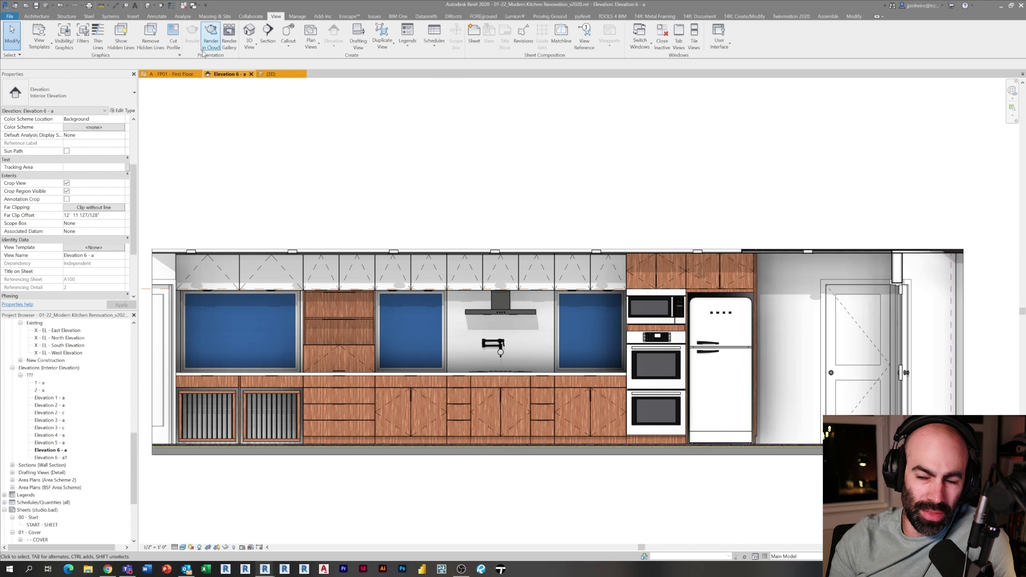
click(39, 37)
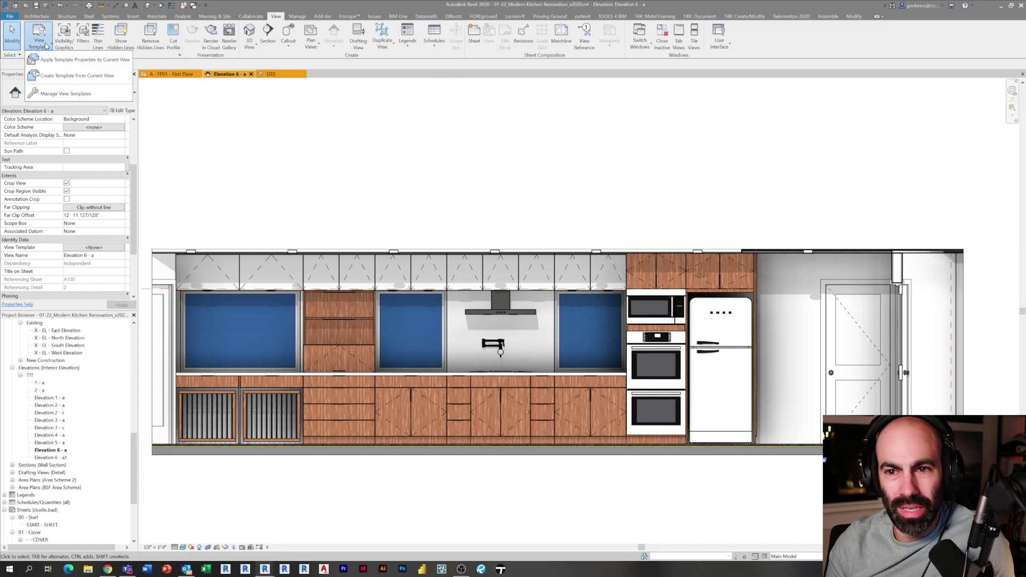
click(77, 75)
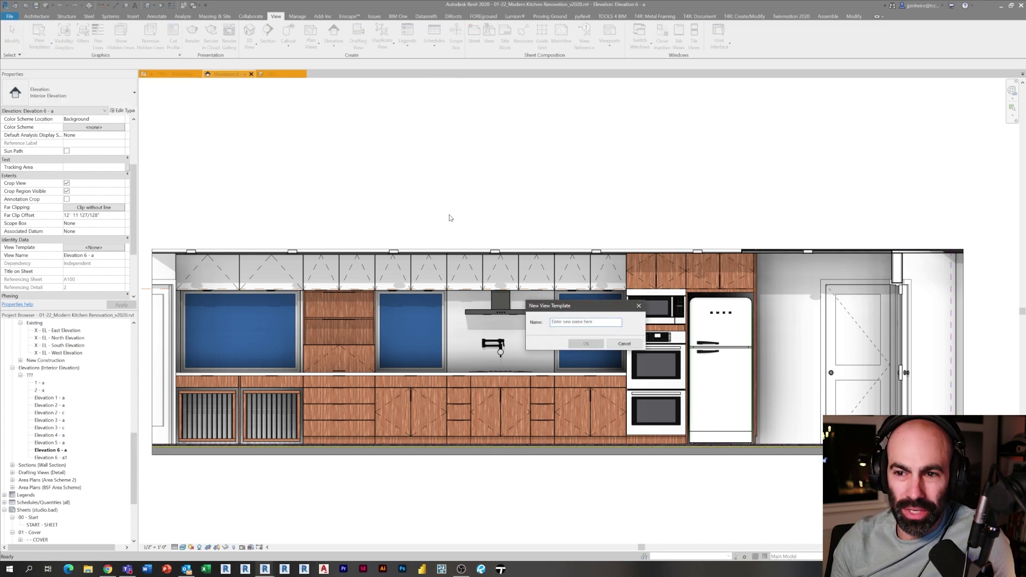
text(Interior Elevations - Presentation)
key(Return)
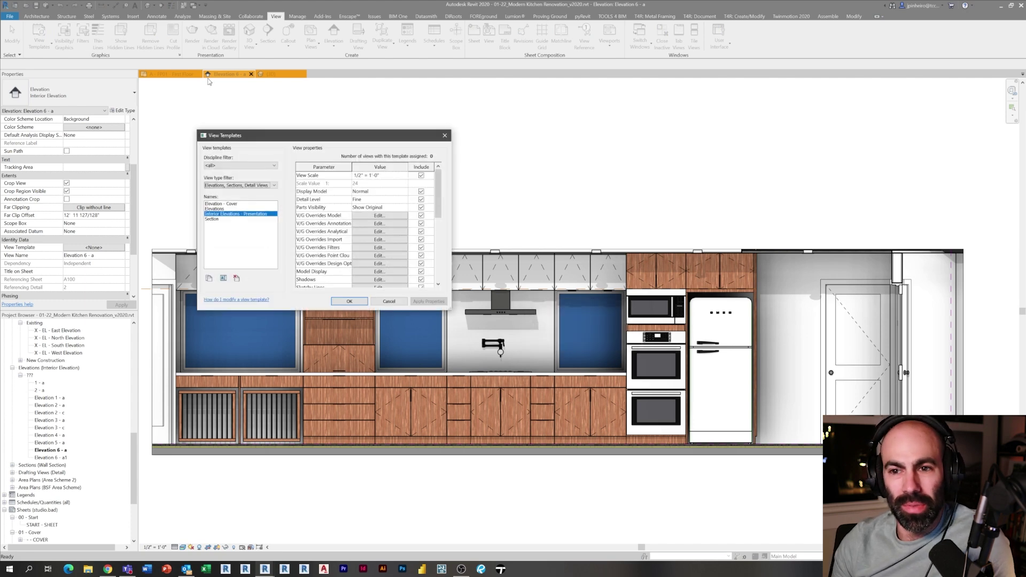
click(349, 303)
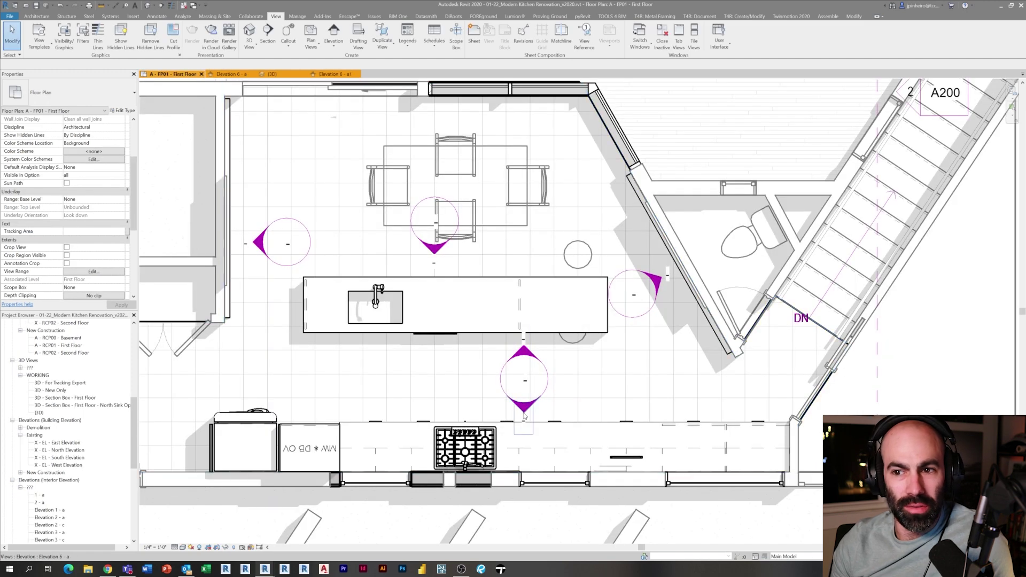
- Rename the interior elevation facing the range wall in the first floor plan as North Wall - Elevation
click(524, 414)
scroll(98, 232, down, 1)
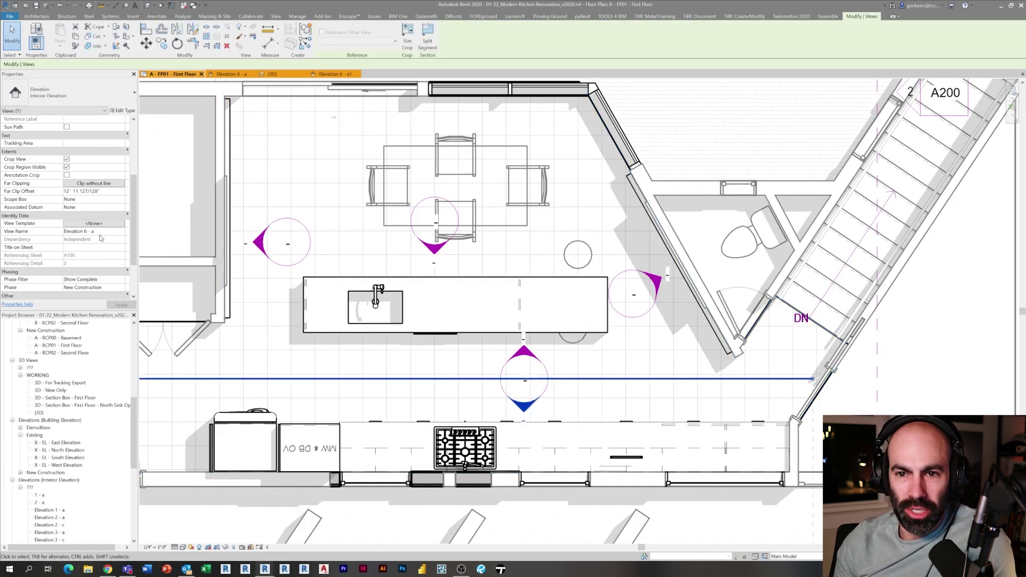
click(100, 232)
text(North W)
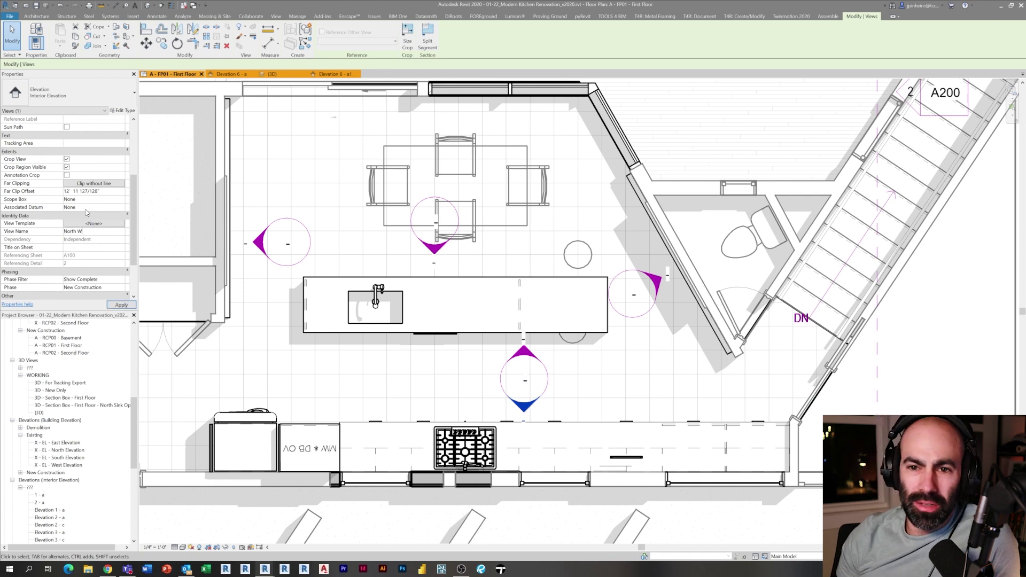
text(all - Elevation)
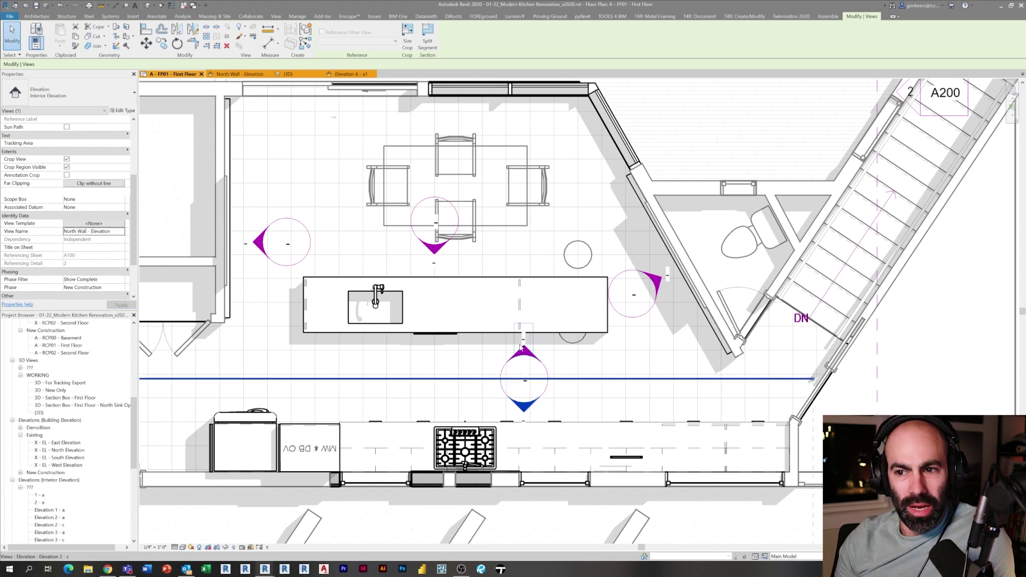
click(521, 347)
drag(111, 224, 63, 221)
key(shift+i)
key(s)
key(l)
key(a)
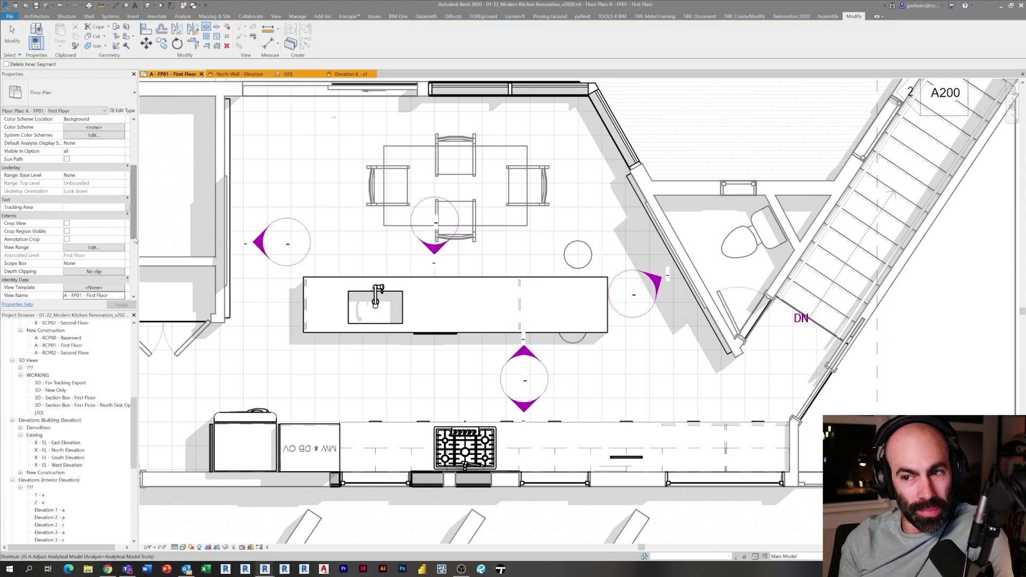
key(Escape)
- Rename the elevation looking at the island from the range side as Island Elevation - South
click(521, 351)
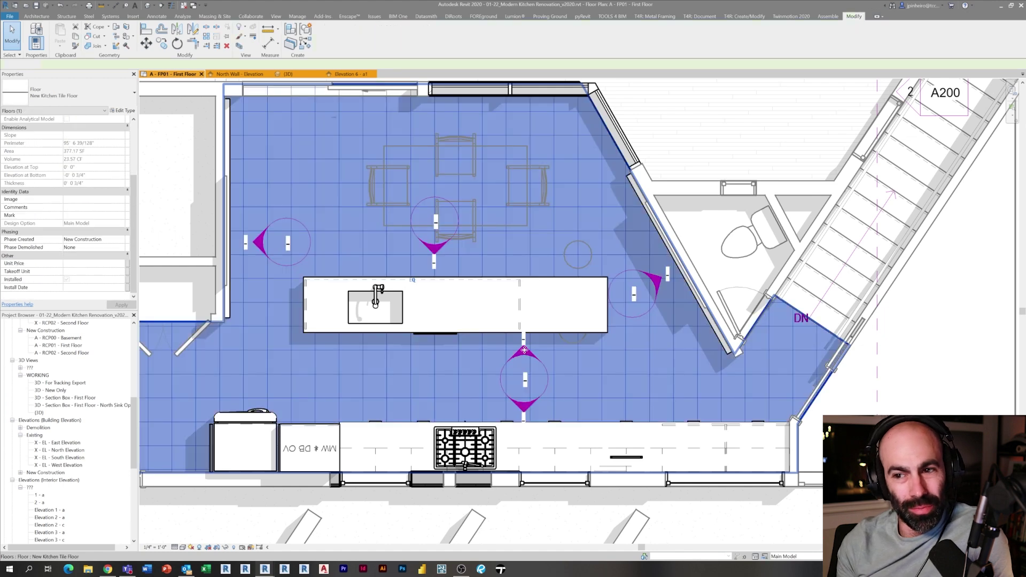
click(524, 352)
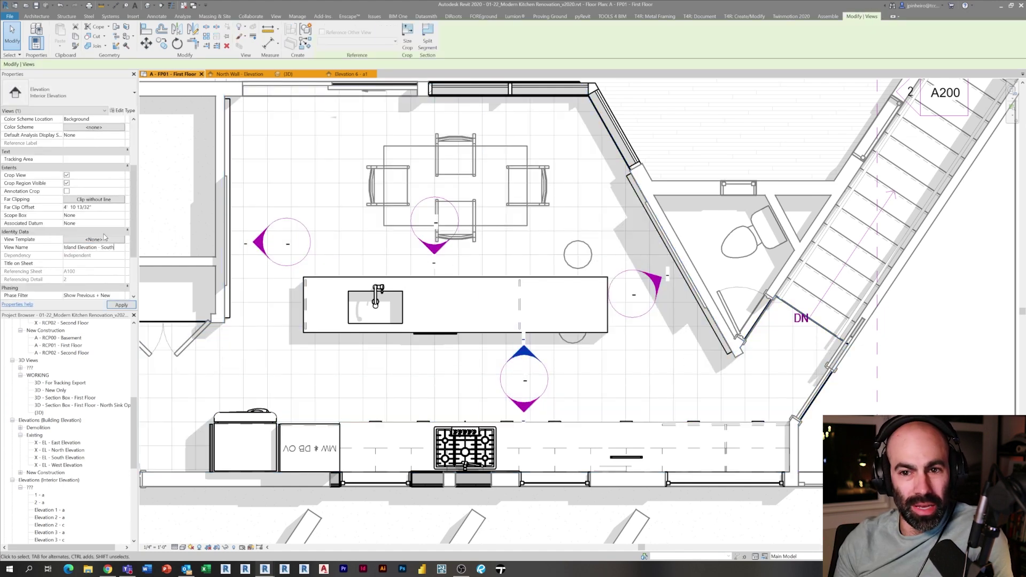
- Rename the elevation looking at the island from the dining table side as Island Elevation - North
click(434, 246)
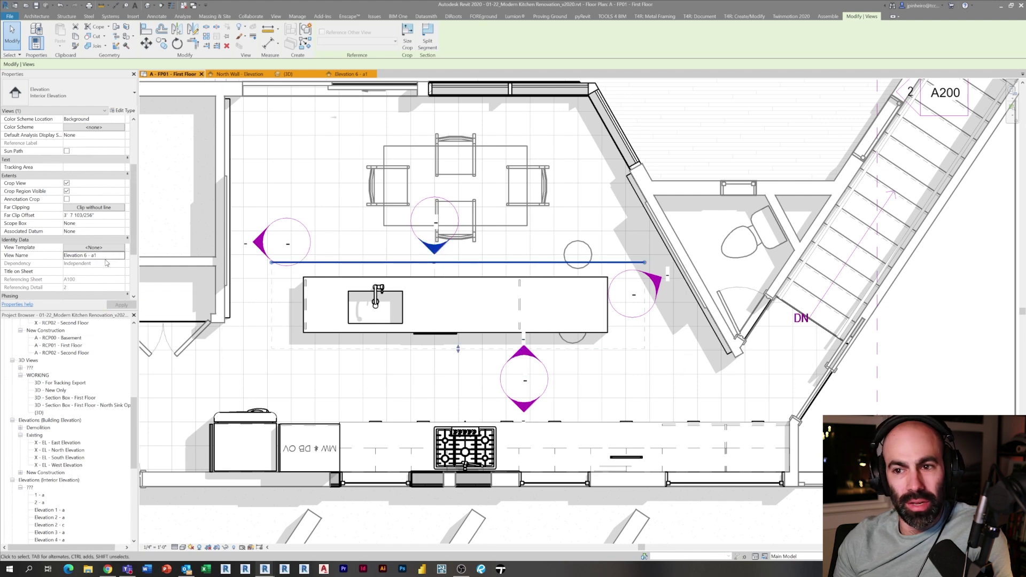
click(108, 256)
text(Island Elevation - North)
key(Return)
- Assign the Interior Elevations - Presentation view template to North Wall - Elevation, Island Elevation - South and Island Elevation - North together
scroll(128, 462, down, 5)
click(64, 420)
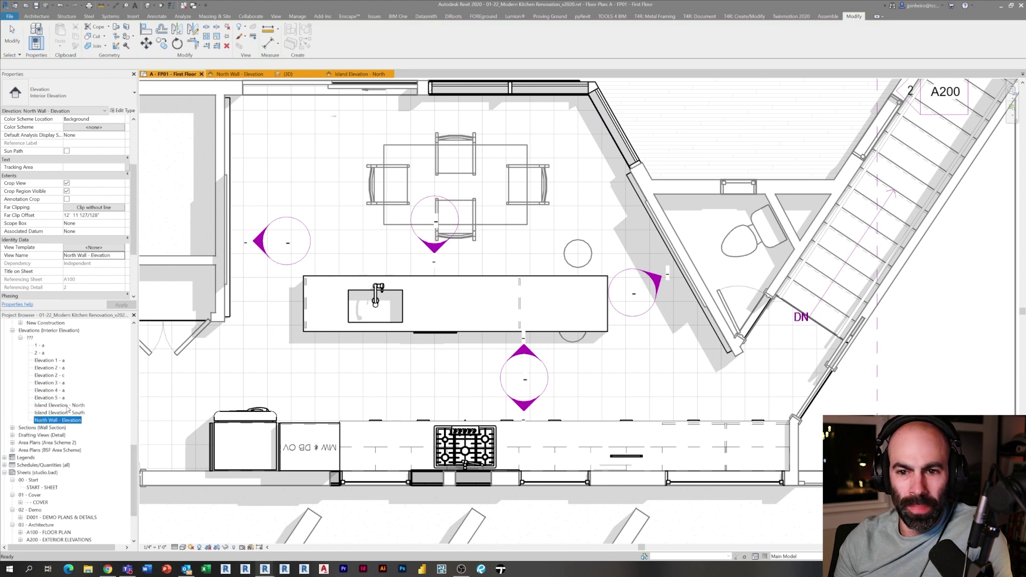
shift+click(66, 406)
click(95, 217)
click(242, 219)
click(349, 302)
- Open both island elevations and exclude Lighting from the Interior Elevations - Presentation view template
double_click(63, 405)
double_click(65, 413)
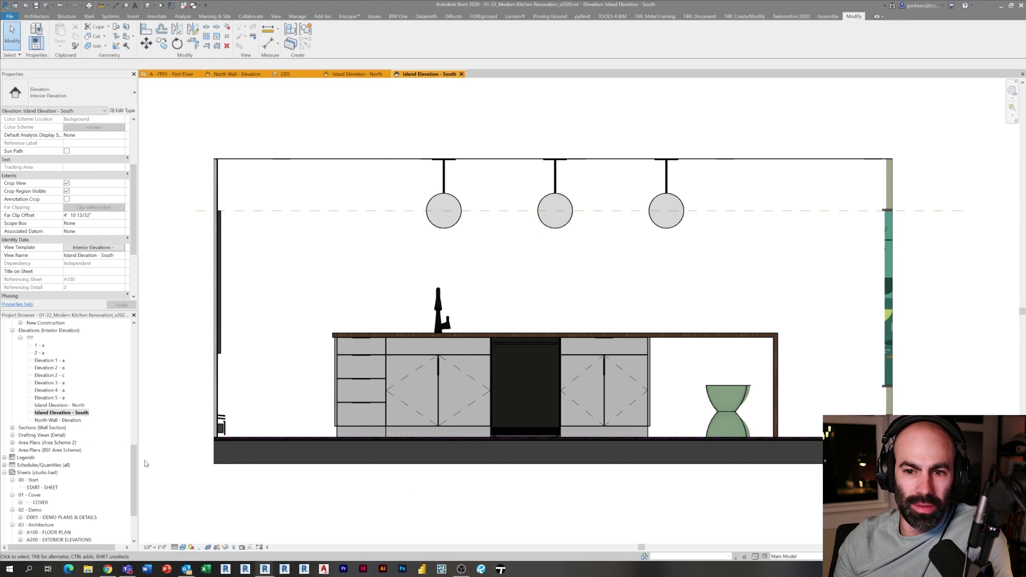
scroll(91, 241, down, 3)
scroll(92, 240, up, 4)
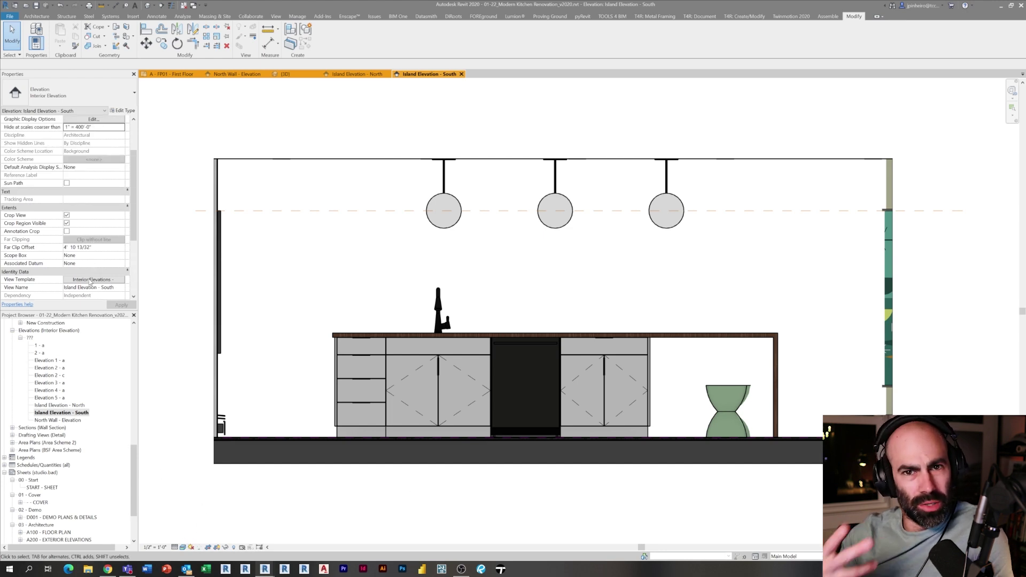
click(89, 282)
scroll(352, 256, down, 5)
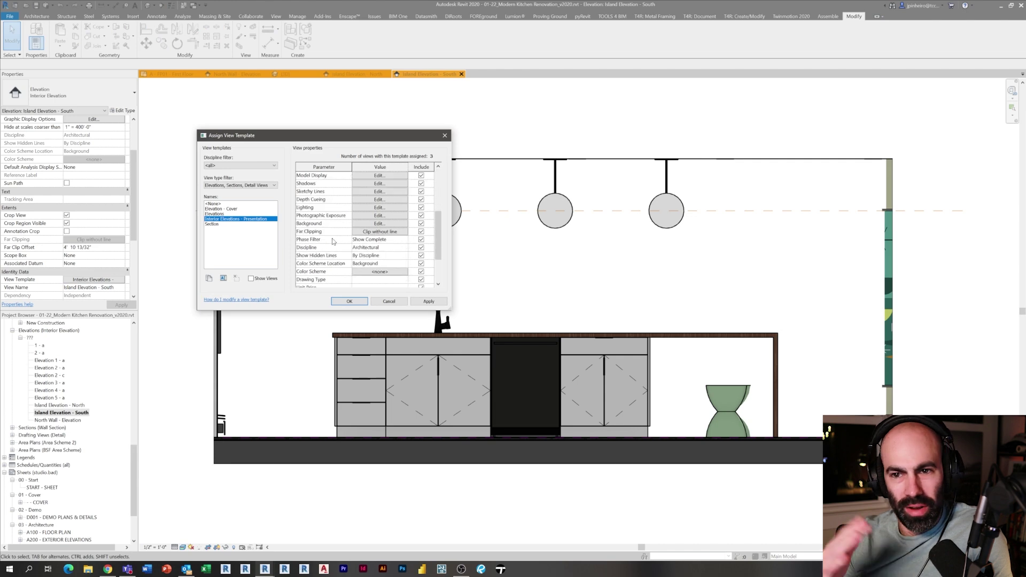
scroll(395, 238, up, 5)
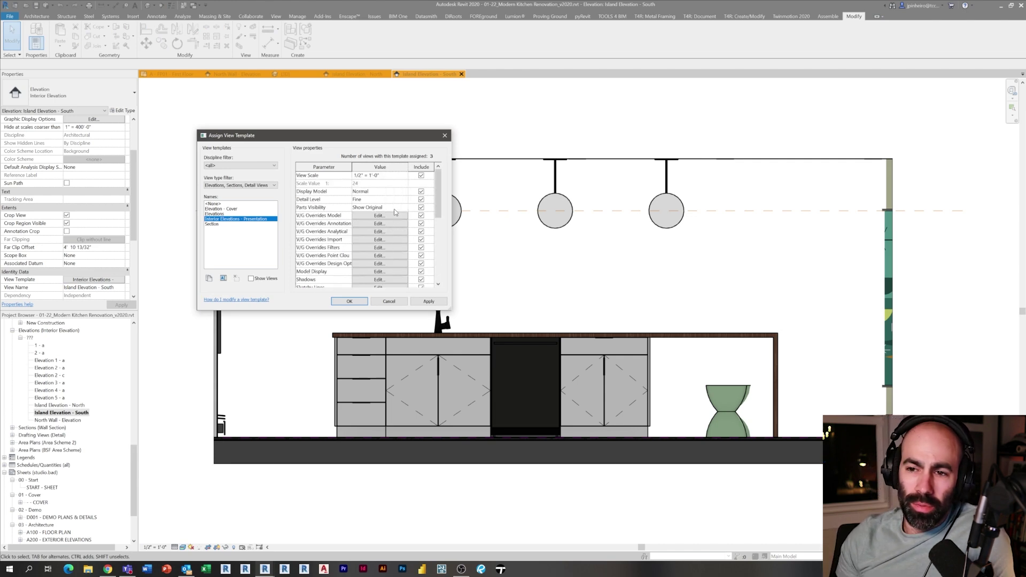
scroll(395, 211, down, 3)
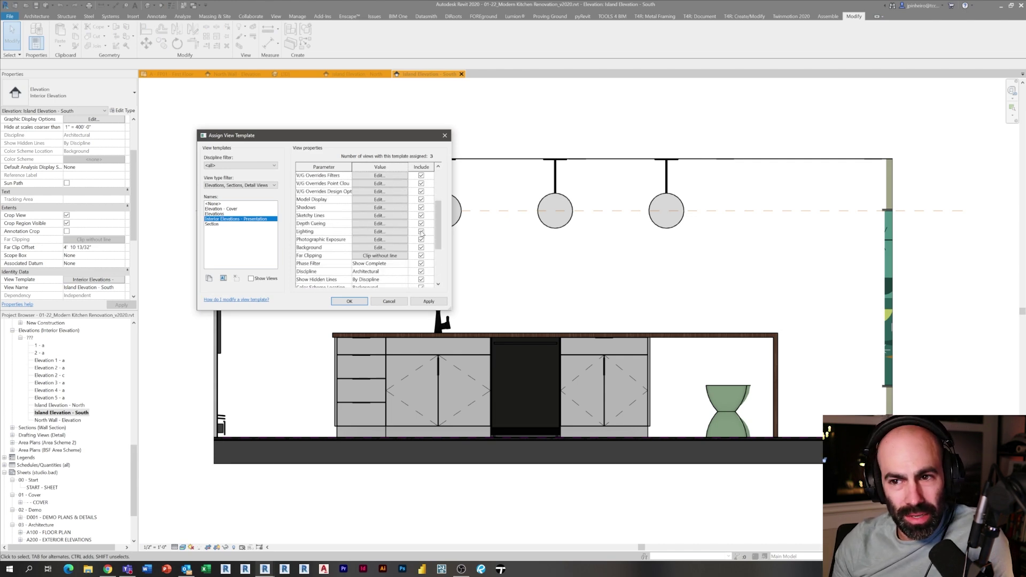
click(421, 232)
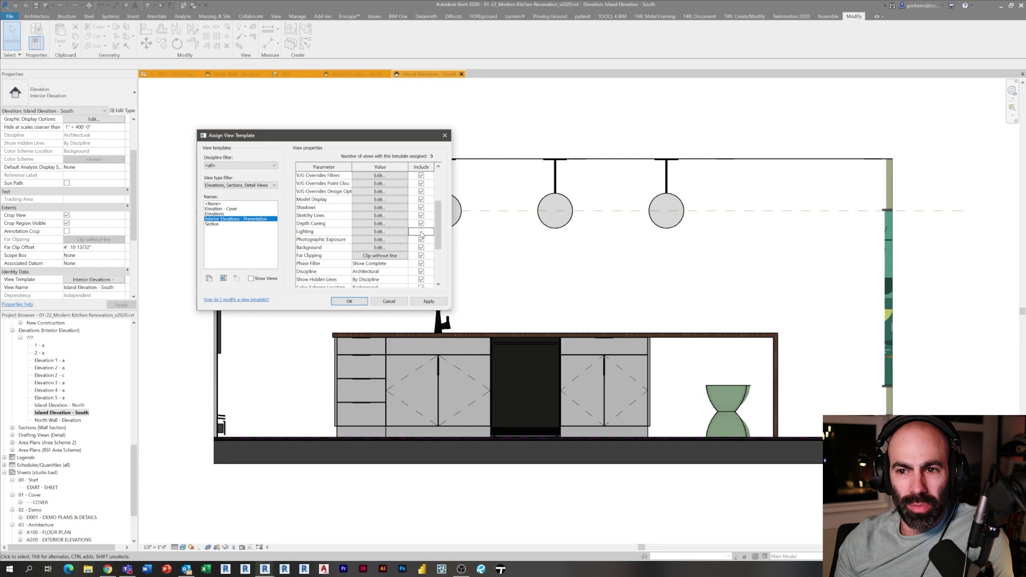
click(429, 303)
click(350, 302)
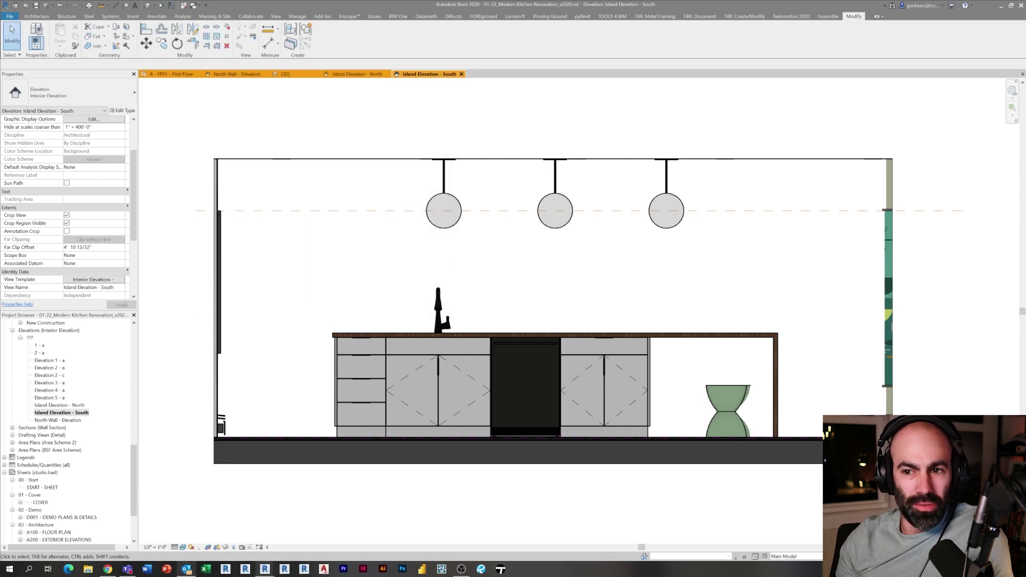
- Set the Island Elevation - South view's sun setting to the Lighting preset Sunlight from Top Left
click(183, 548)
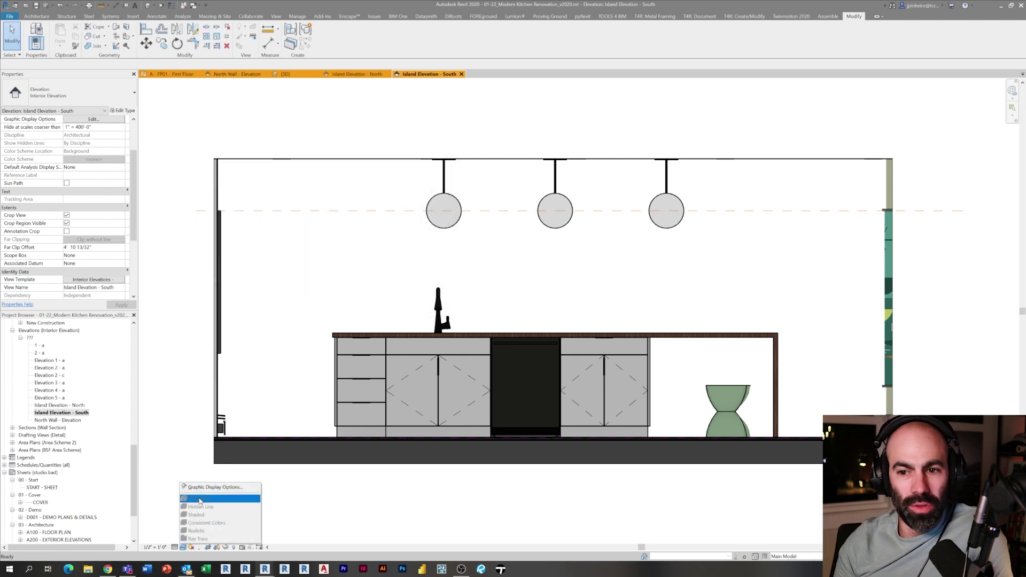
click(214, 487)
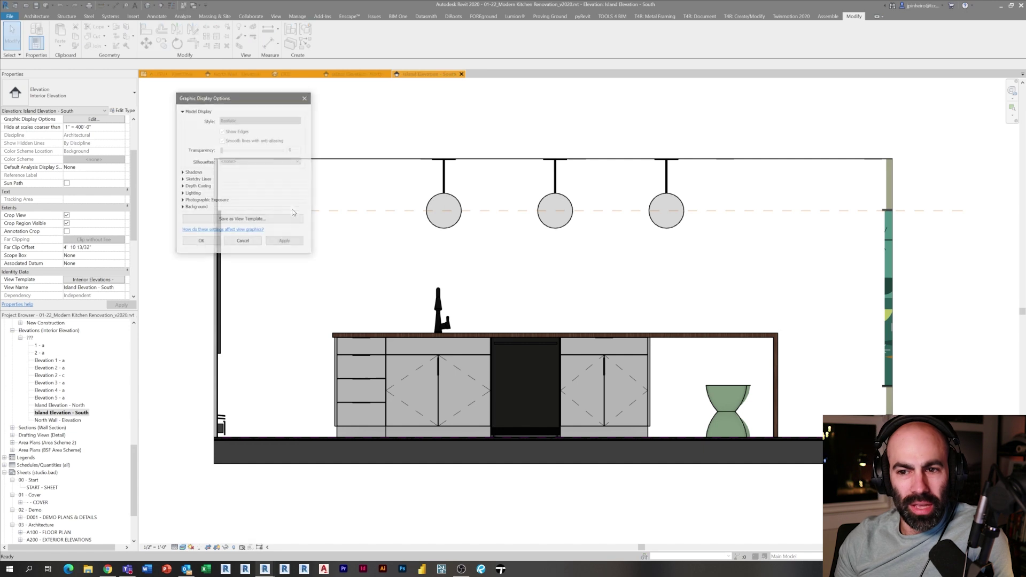
click(181, 193)
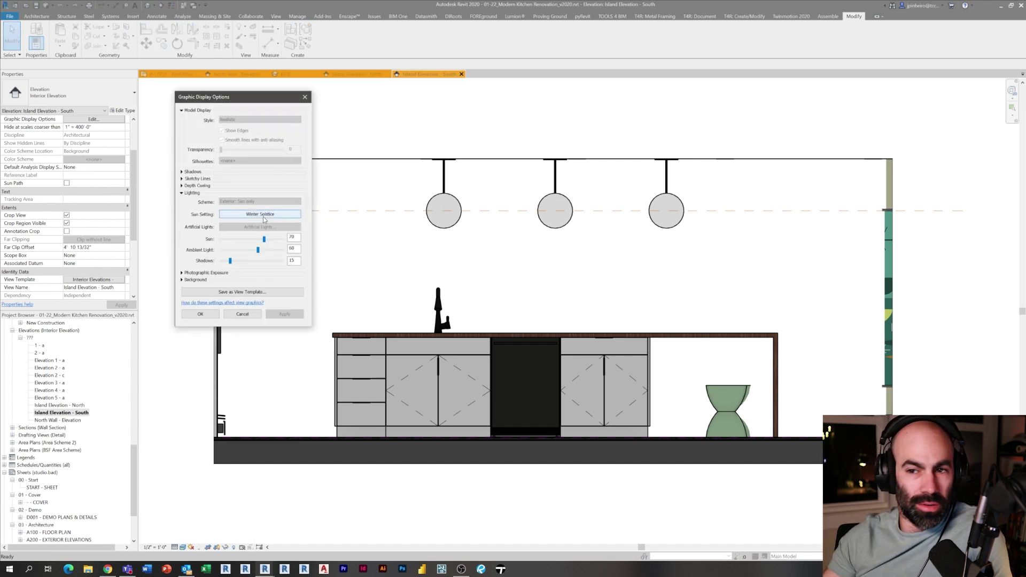
click(261, 214)
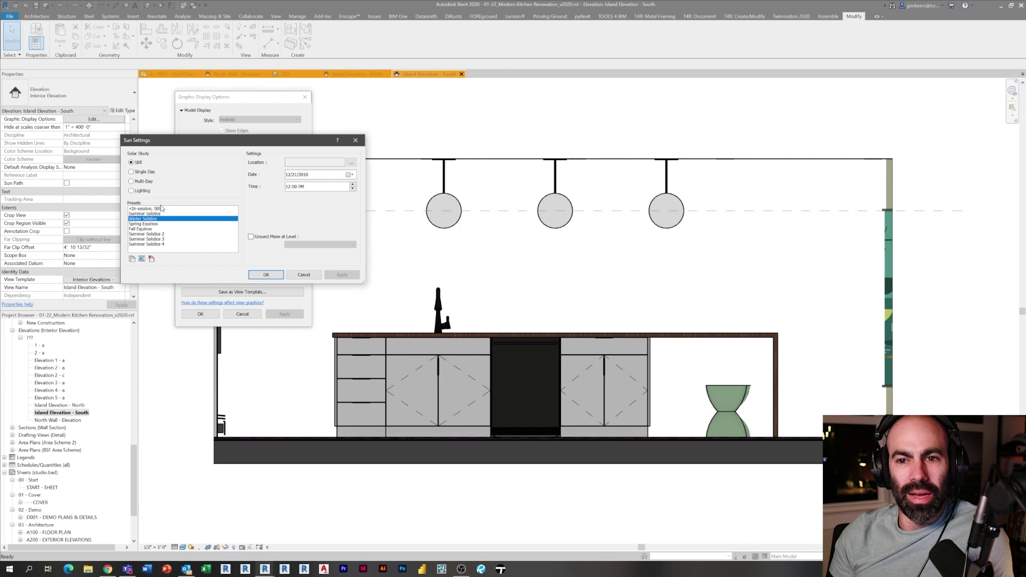
click(143, 192)
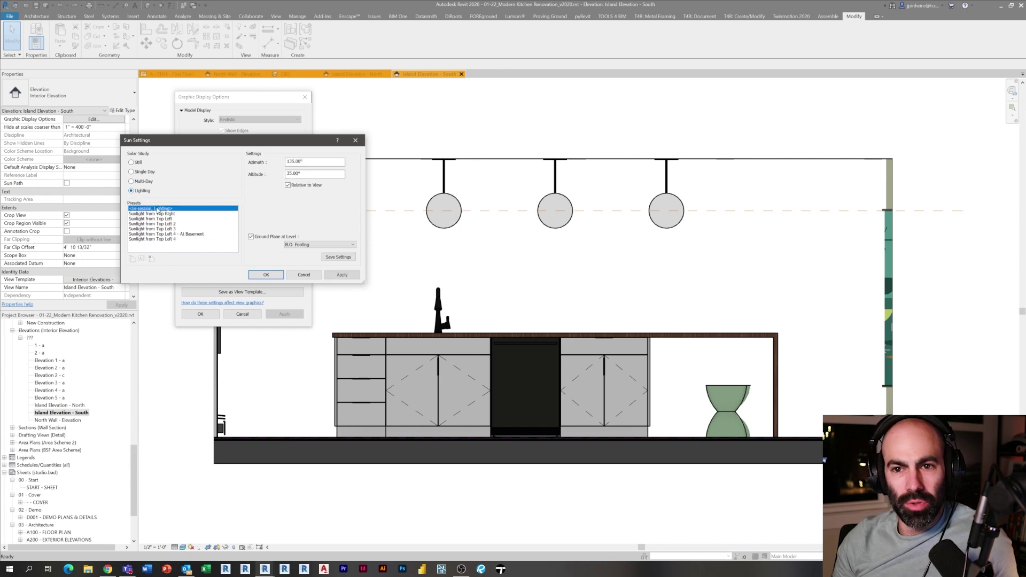
click(187, 219)
click(332, 275)
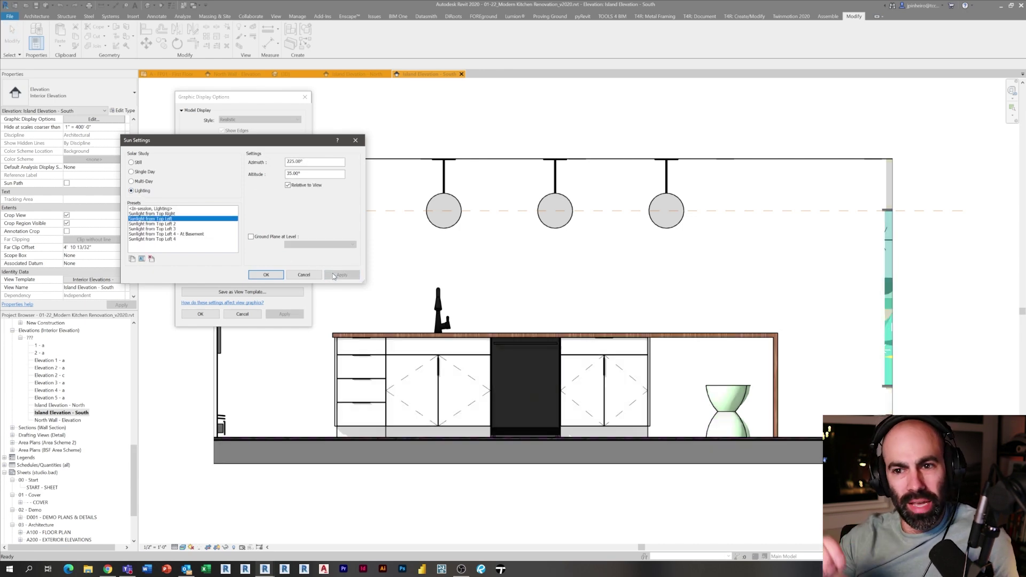
click(267, 275)
click(201, 313)
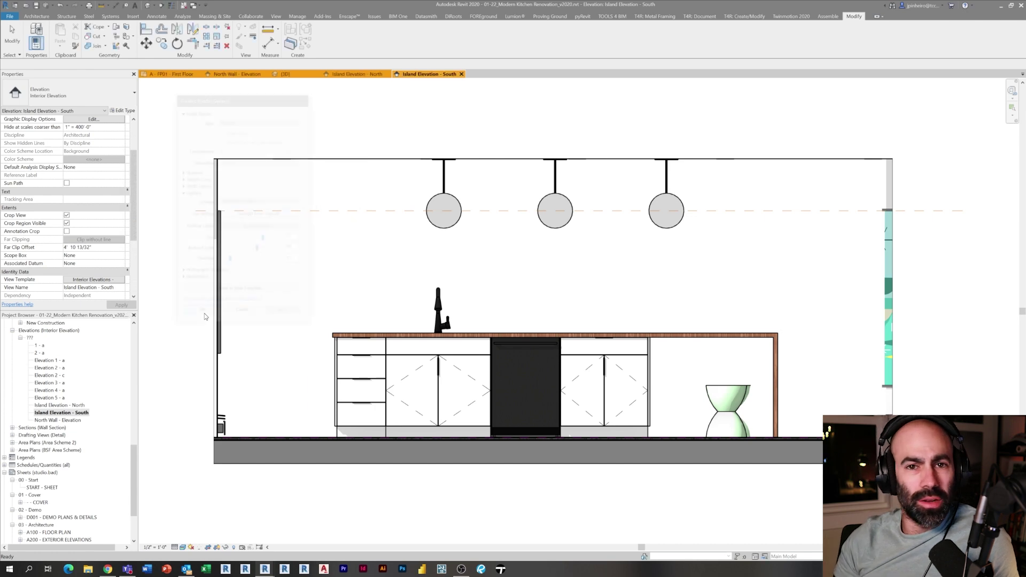
- Narrow the Island Elevation - South crop region on both sides to exclude the side walls
scroll(401, 334, down, 2)
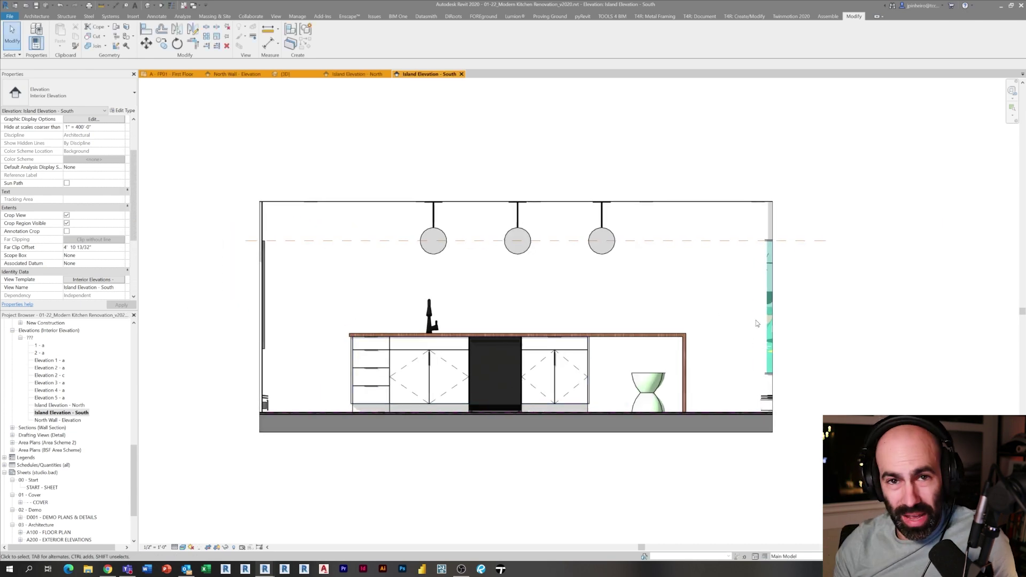
click(773, 333)
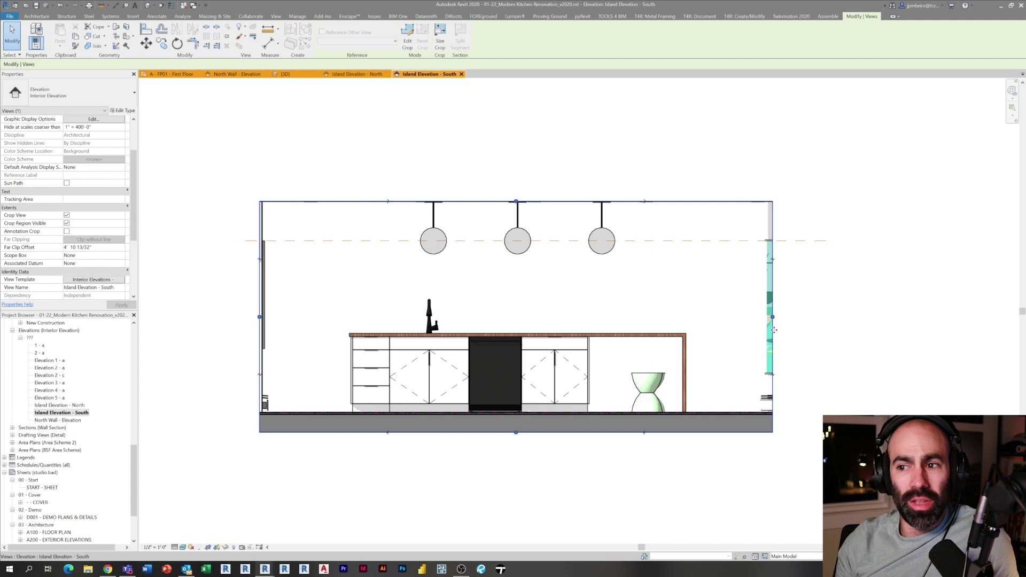
drag(773, 317, 752, 317)
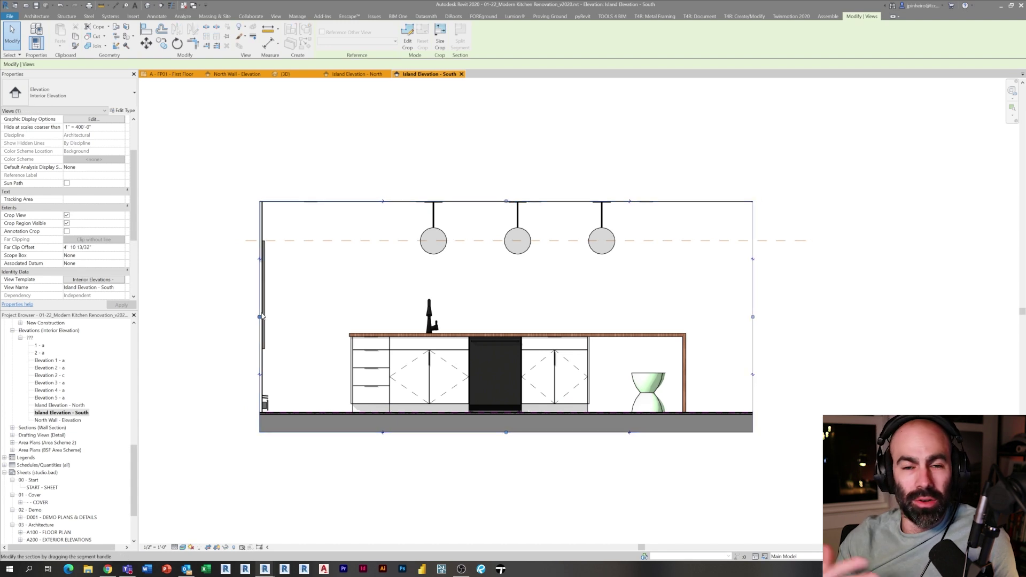
drag(260, 317, 280, 317)
click(209, 303)
middle_drag(212, 307, 223, 310)
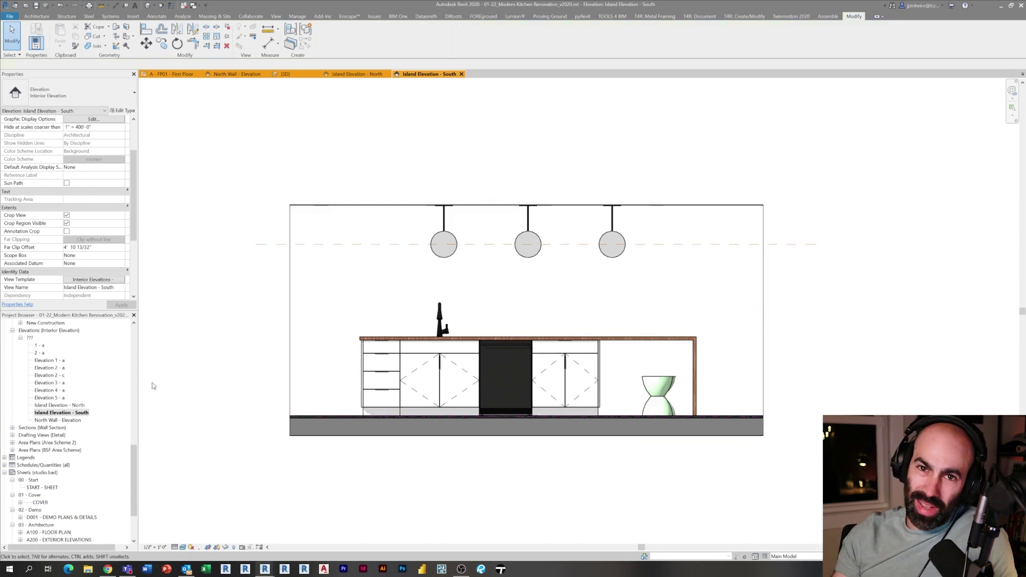
- Open Island Elevation - North and North Wall - Elevation, and close all inactive views except the North Wall elevation
double_click(71, 405)
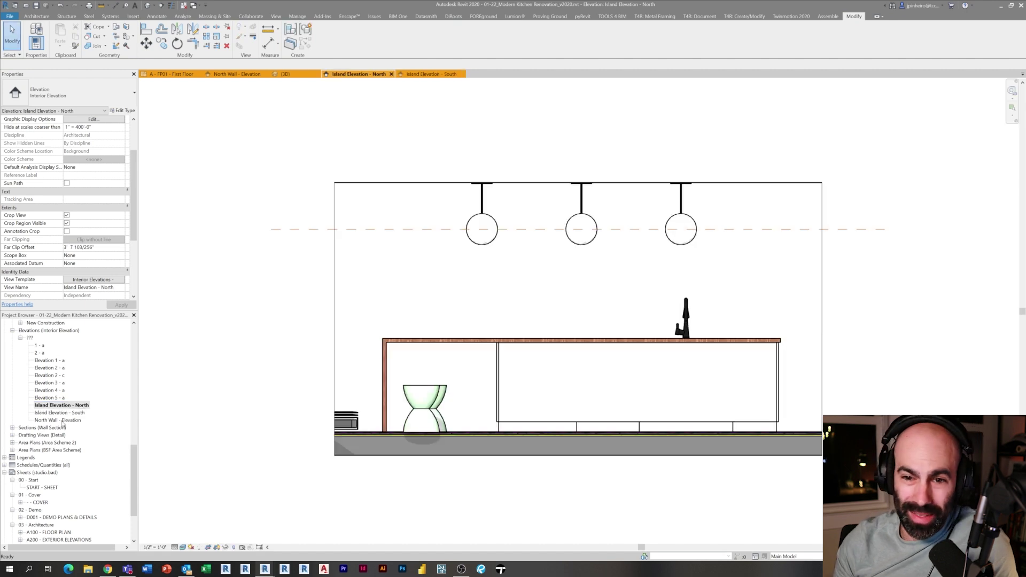
double_click(58, 420)
middle_drag(339, 199, 374, 203)
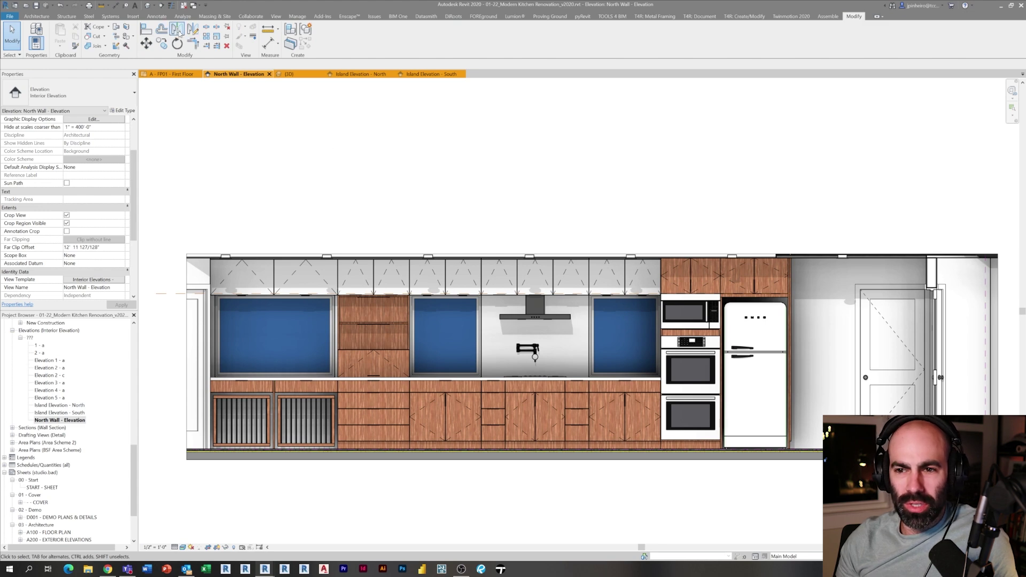
click(184, 5)
middle_drag(241, 166, 269, 170)
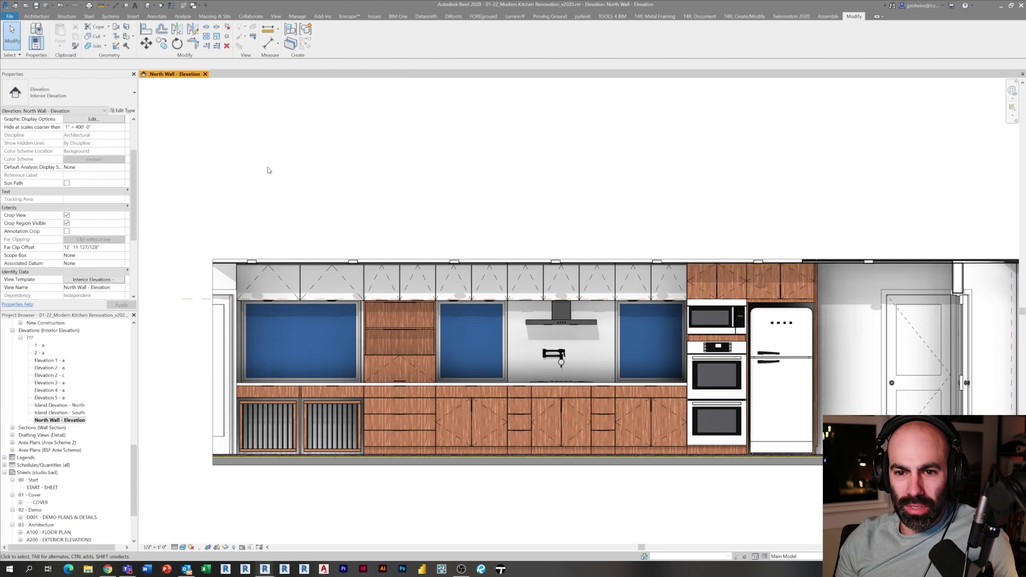
- Reopen Island Elevation - North and Island Elevation - South alongside North Wall - Elevation, and return to the North Wall elevation
click(64, 413)
double_click(59, 405)
click(59, 414)
double_click(58, 414)
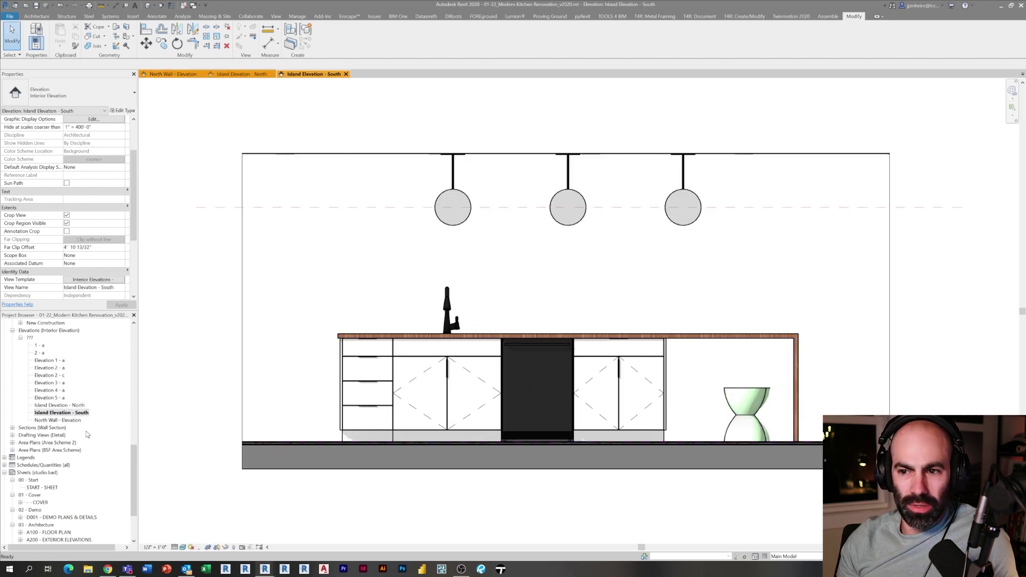
double_click(77, 421)
- Duplicate the Island Elevation - North view and name the copy Island Elevation - North - Option B
scroll(110, 430, up, 6)
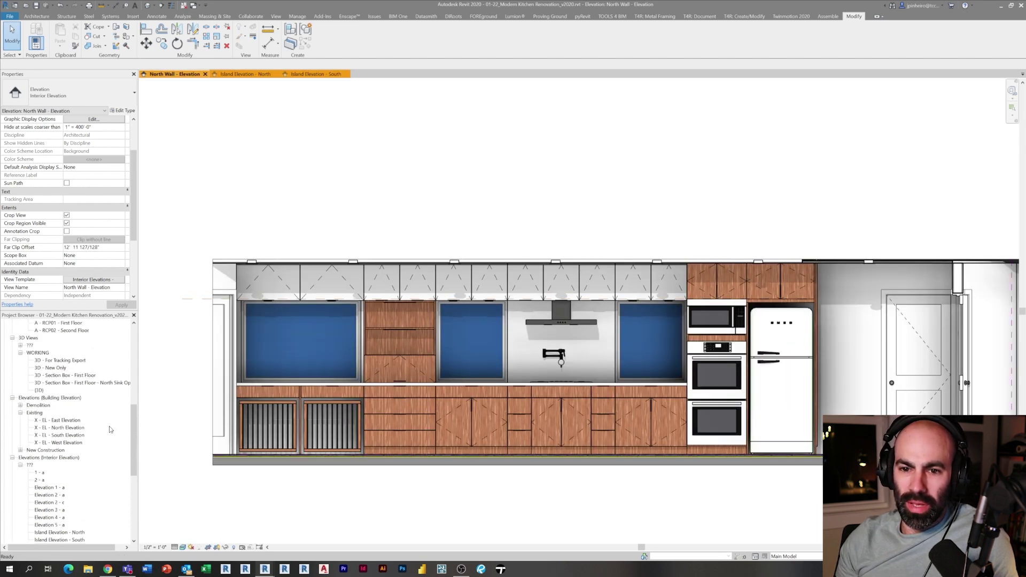
scroll(109, 429, down, 7)
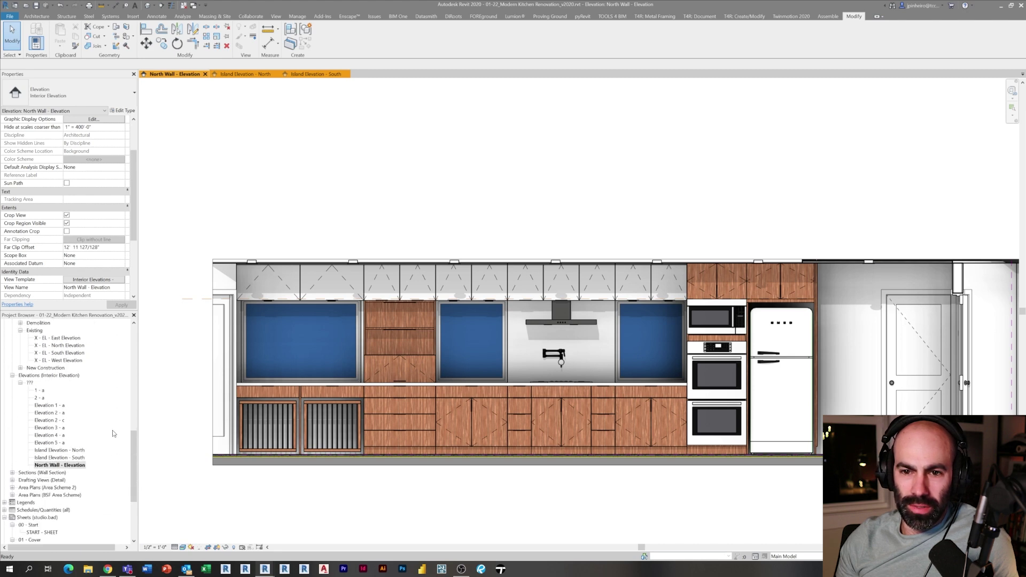
right_click(72, 450)
mouse_move(128, 338)
click(209, 347)
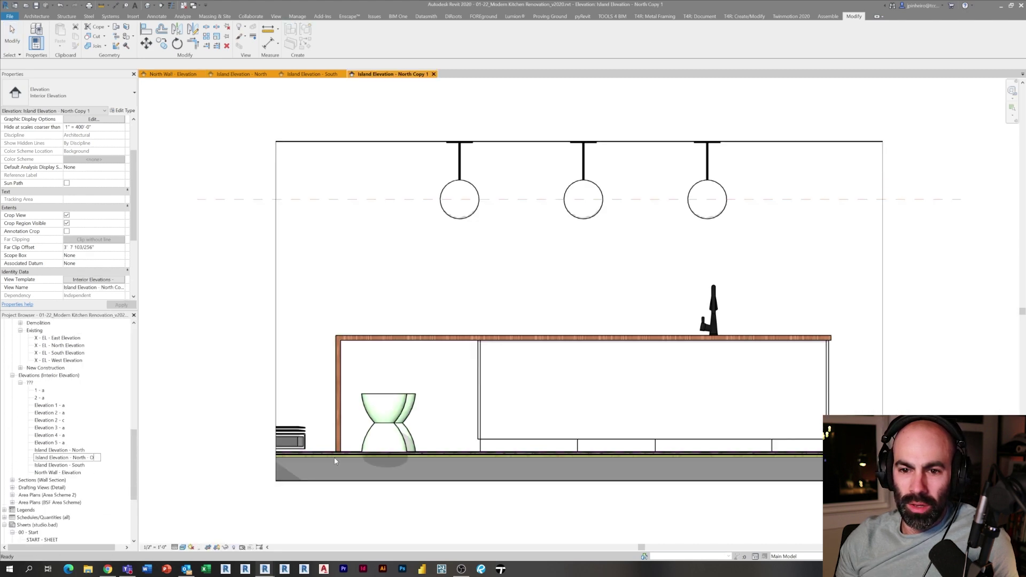
- Duplicate the Island Elevation - South view and rename the copy Island Elevation - South - Option B
right_click(60, 465)
click(209, 356)
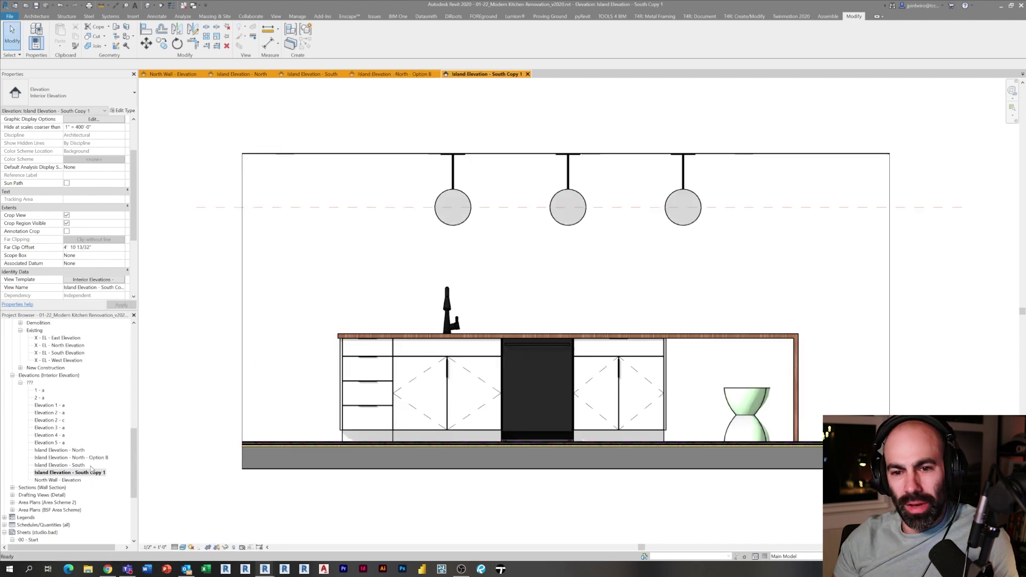
right_click(64, 472)
click(171, 415)
key(BackSpace)
key(BackSpace)
key(BackSpace)
key(BackSpace)
text(- Option B)
key(Return)
- Duplicate the North Wall - Elevation view and rename the copy North Wall - Elevation - Option B
click(72, 480)
right_click(72, 482)
mouse_move(128, 371)
click(208, 380)
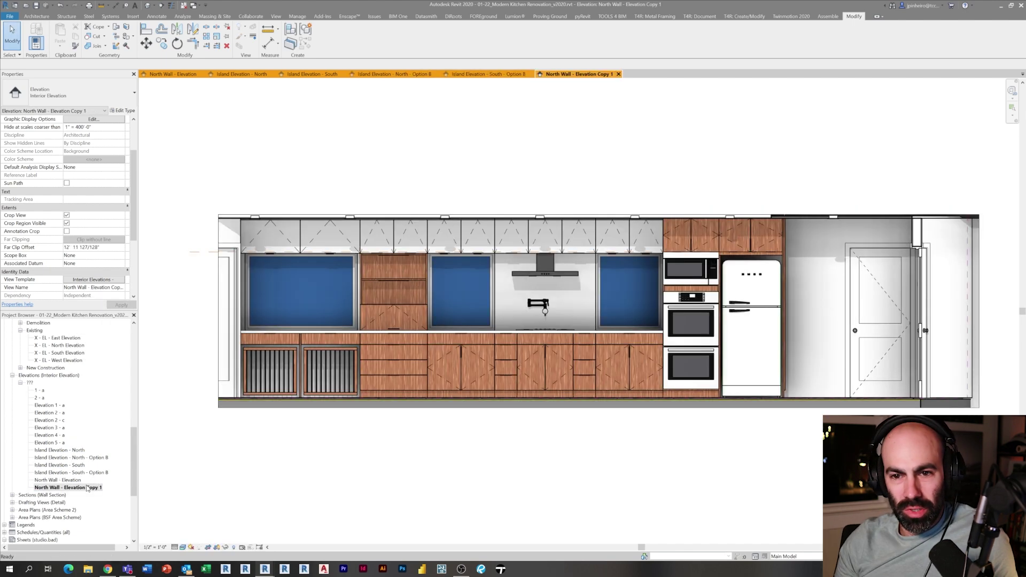
right_click(86, 487)
click(101, 425)
key(End)
key(BackSpace)
key(BackSpace)
key(BackSpace)
key(BackSpace)
key(BackSpace)
key(BackSpace)
text(- Option B)
key(Return)
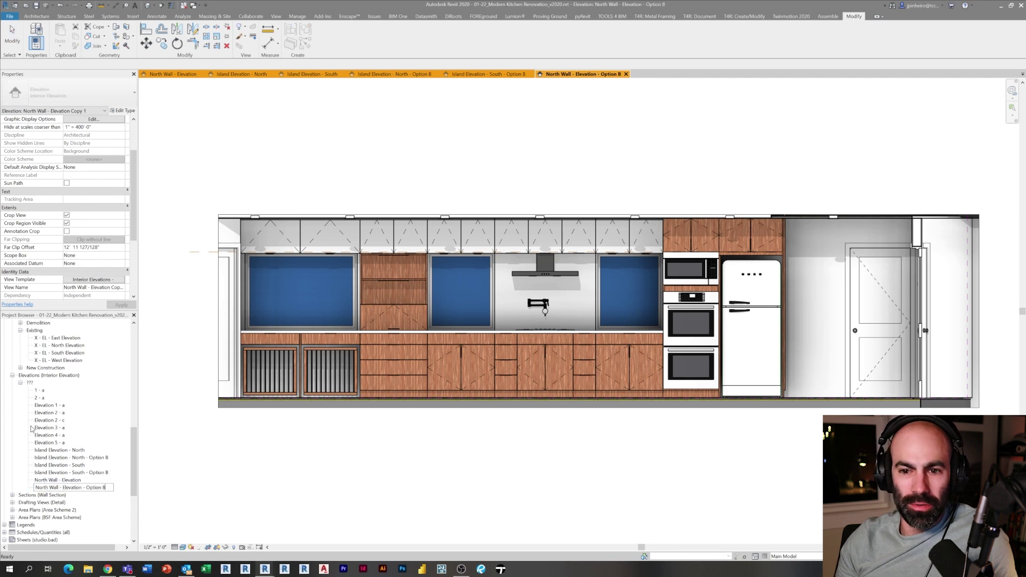
- Examine which properties the view template assigned to the three Option B elevations controls, and check the view's graphic display choices
ctrl+click(98, 473)
ctrl+click(91, 458)
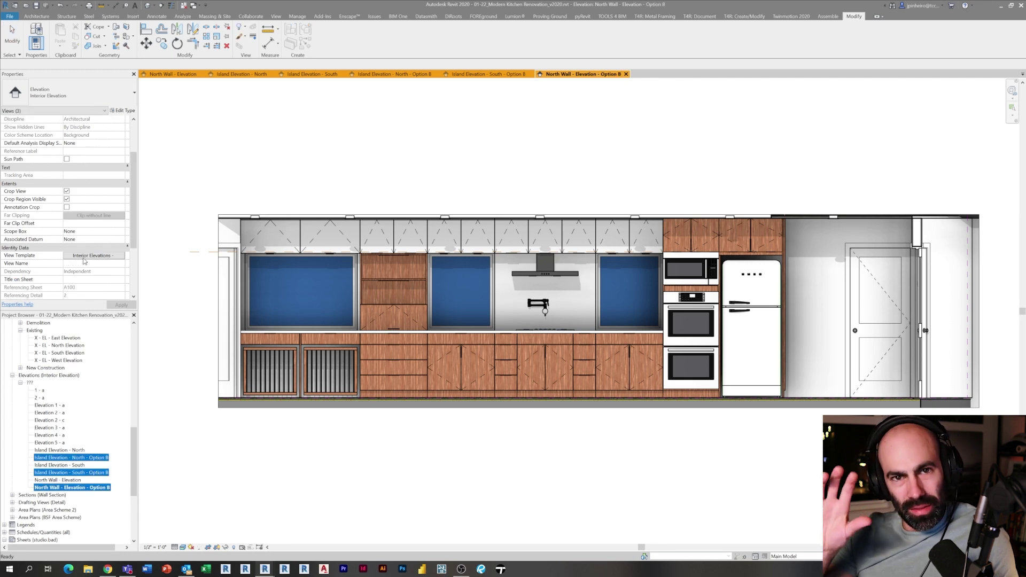
click(100, 256)
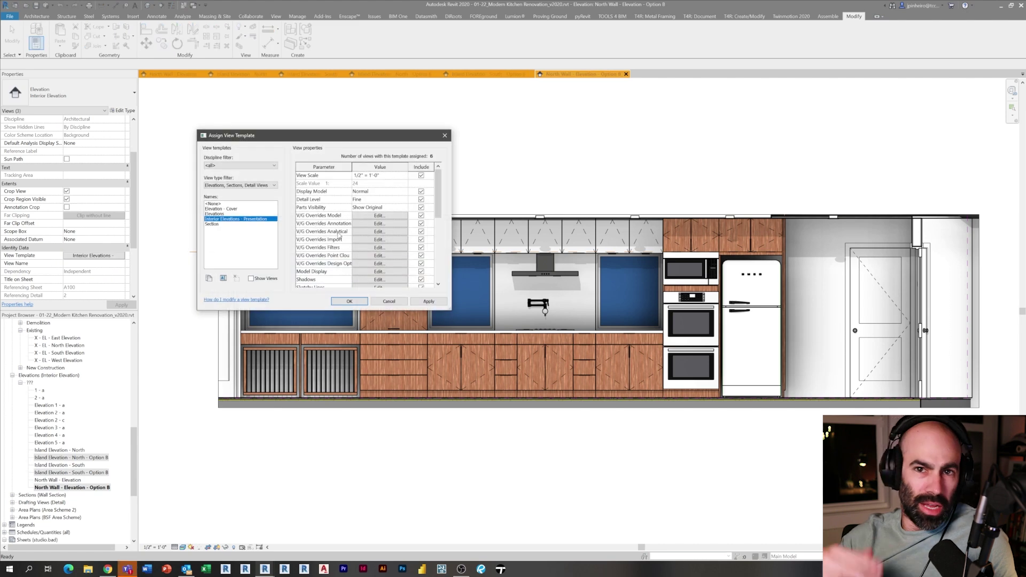
scroll(374, 224, down, 1)
scroll(403, 231, down, 2)
scroll(401, 242, up, 2)
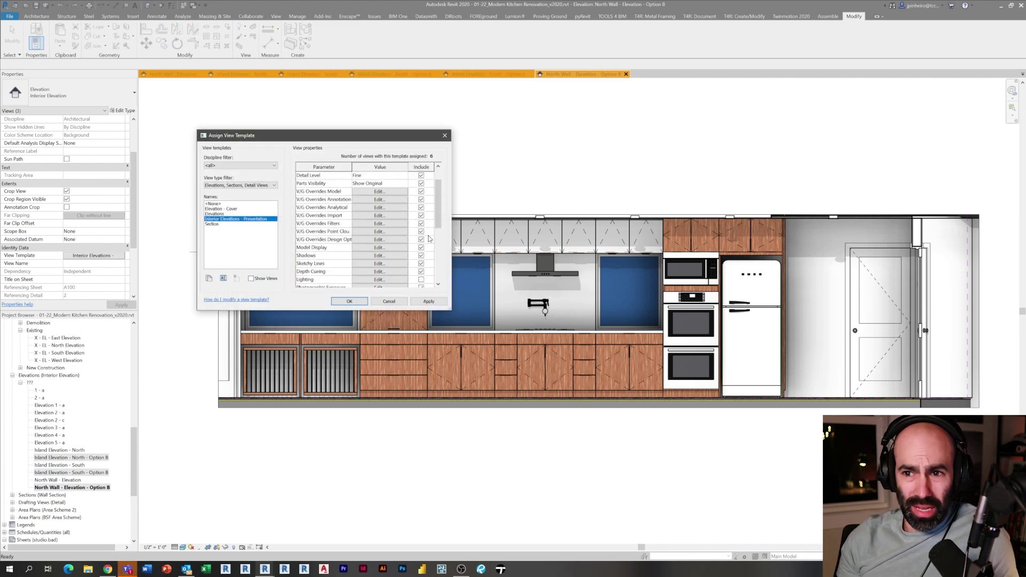
click(349, 302)
click(182, 548)
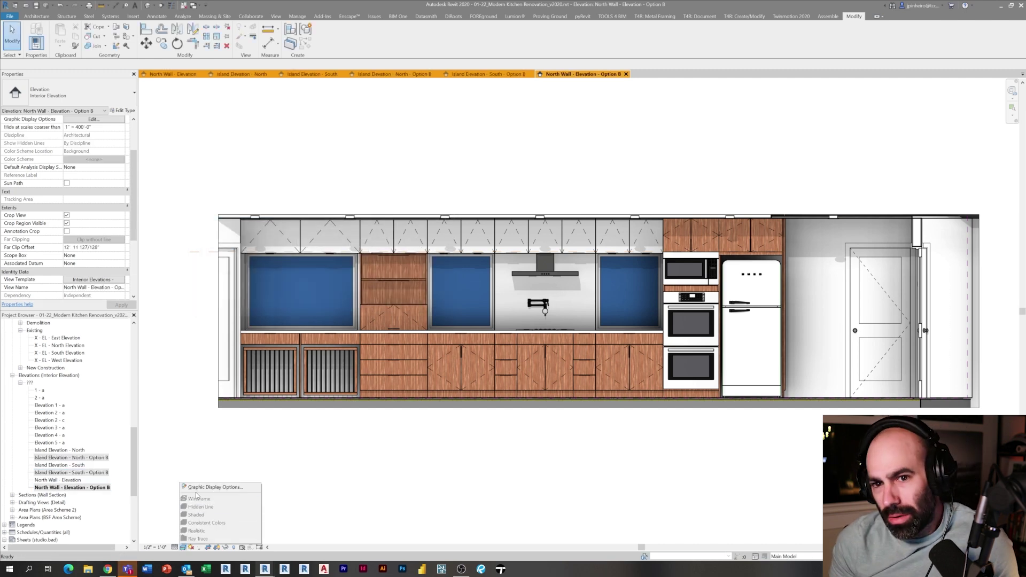
click(200, 445)
- Include the V/G Overrides Design Options parameter in the Interior Elevations - Presentation template assigned to the three Option B elevations
click(87, 459)
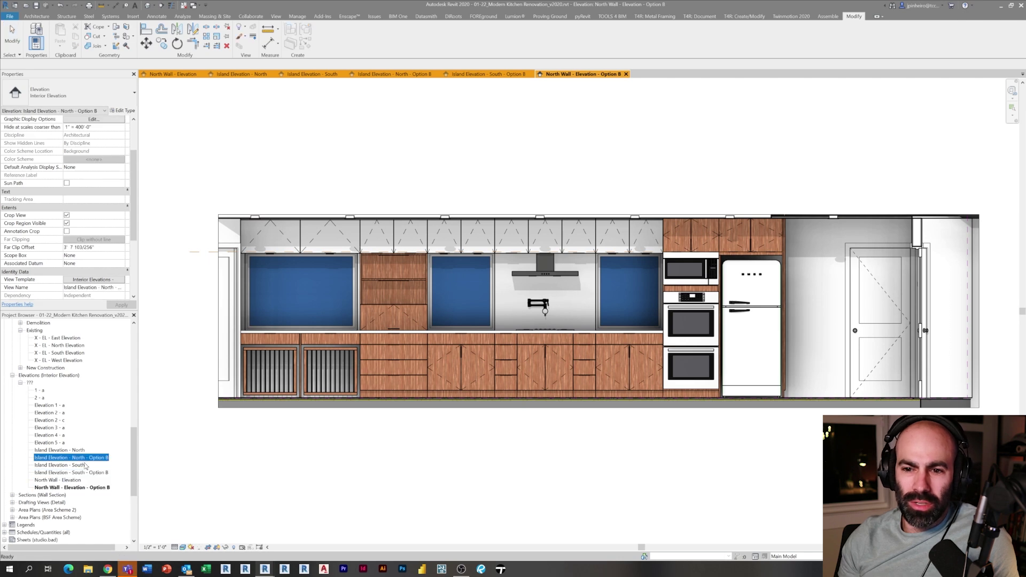
ctrl+click(89, 472)
ctrl+click(90, 488)
click(94, 255)
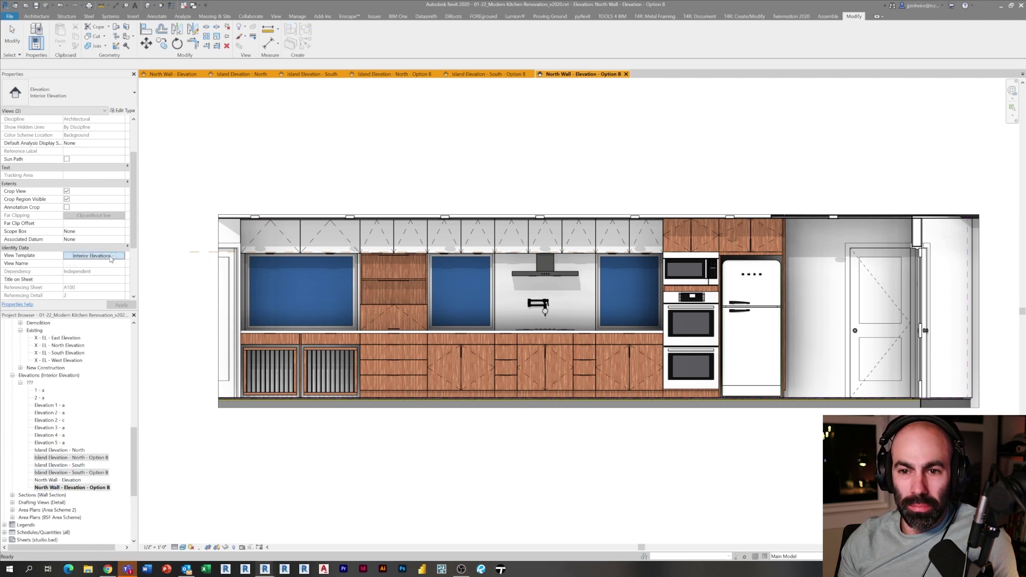
scroll(326, 251, down, 3)
scroll(372, 242, up, 1)
scroll(358, 247, up, 1)
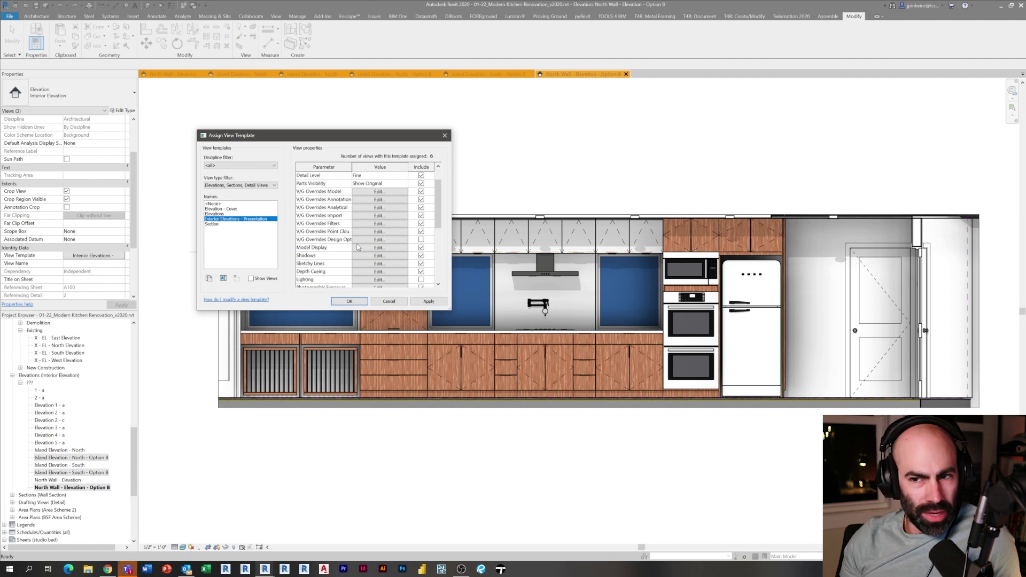
click(421, 240)
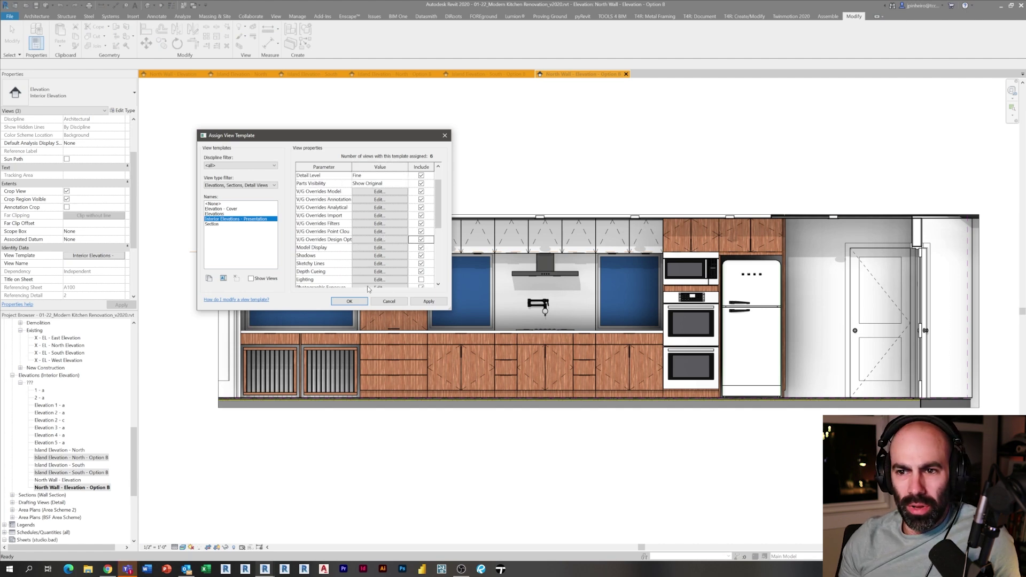
- Duplicate the Interior Elevations - Presentation view template and name the copy Interior Elevations - Option B
click(224, 277)
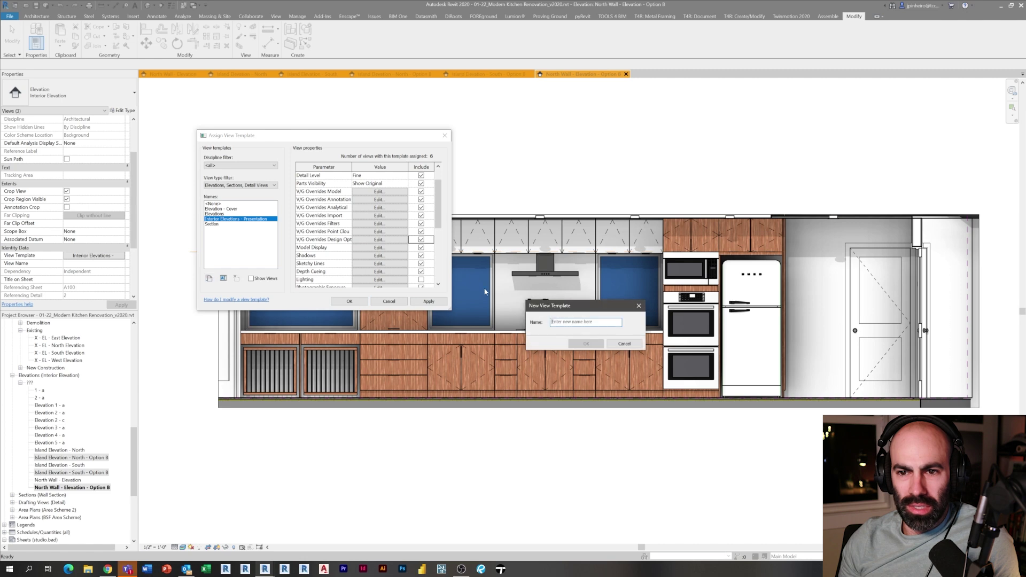
text(Interio)
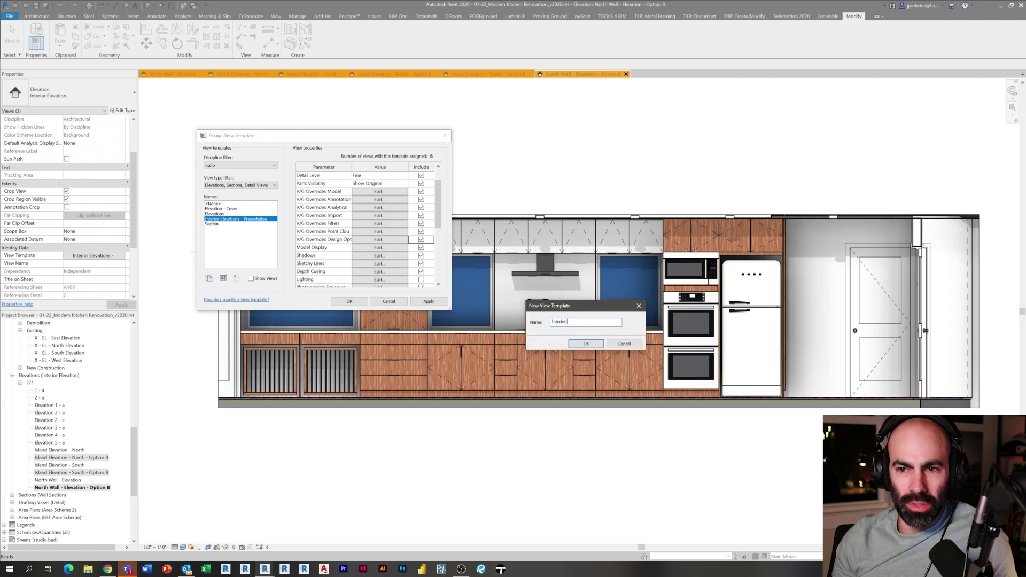
key(ctrl+a)
text(Interior Elevations - Option B)
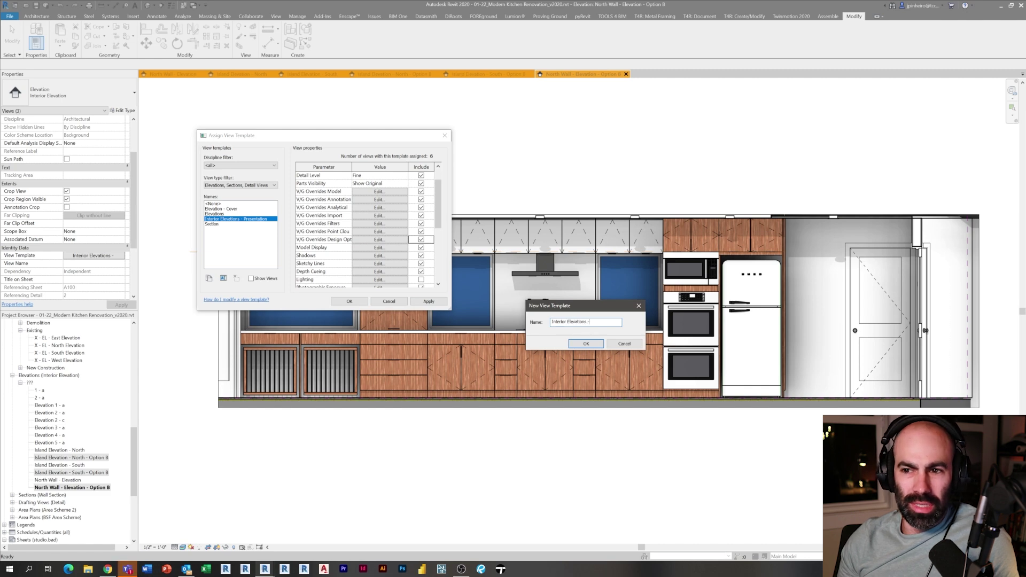
key(Return)
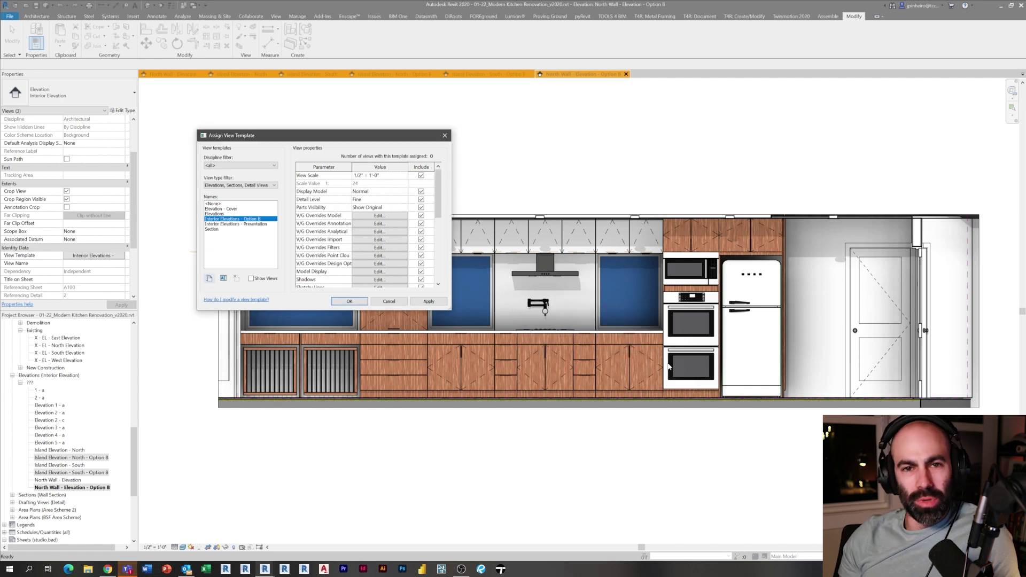
- Set the template's Sink Locations design option to Sink at North Wall and apply the template to the three Option B elevations
scroll(357, 240, down, 1)
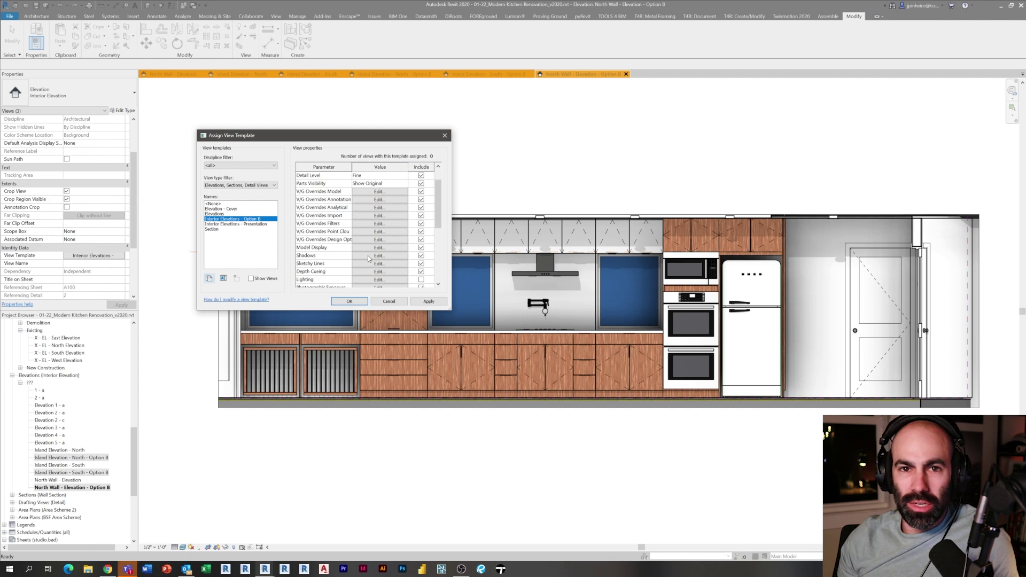
scroll(368, 256, down, 1)
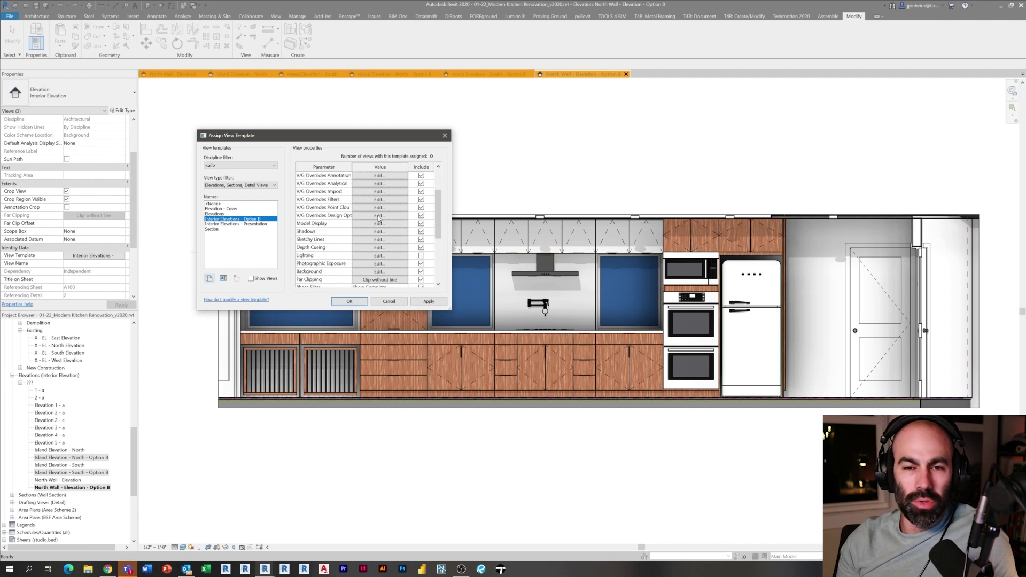
click(380, 215)
click(483, 123)
click(680, 123)
click(451, 143)
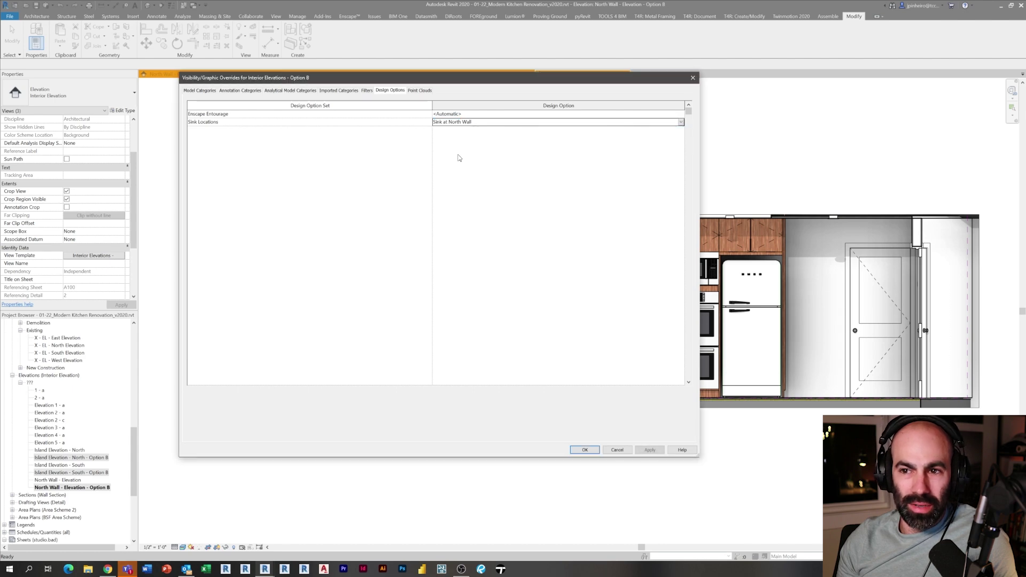
click(581, 450)
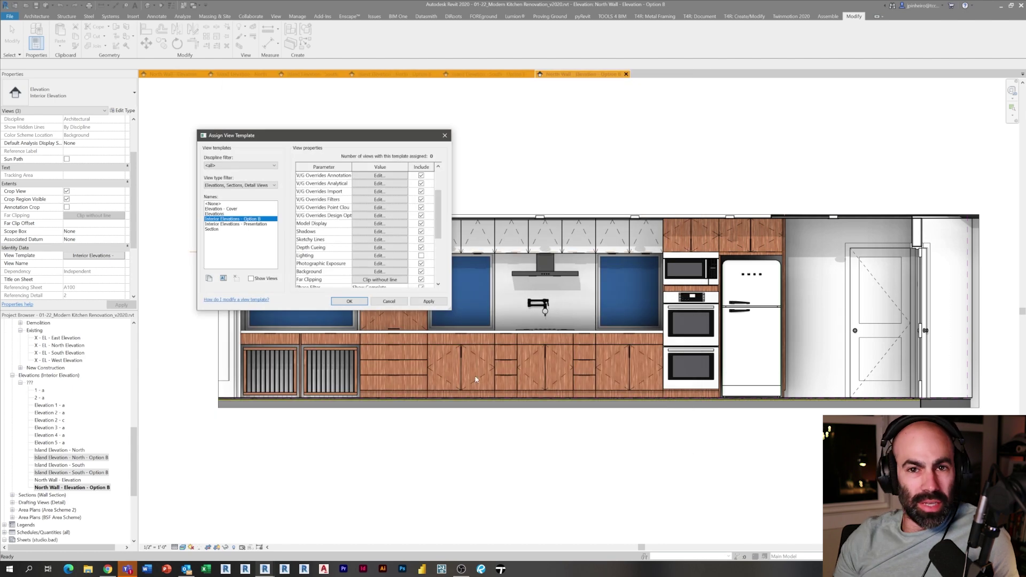
click(422, 302)
click(350, 302)
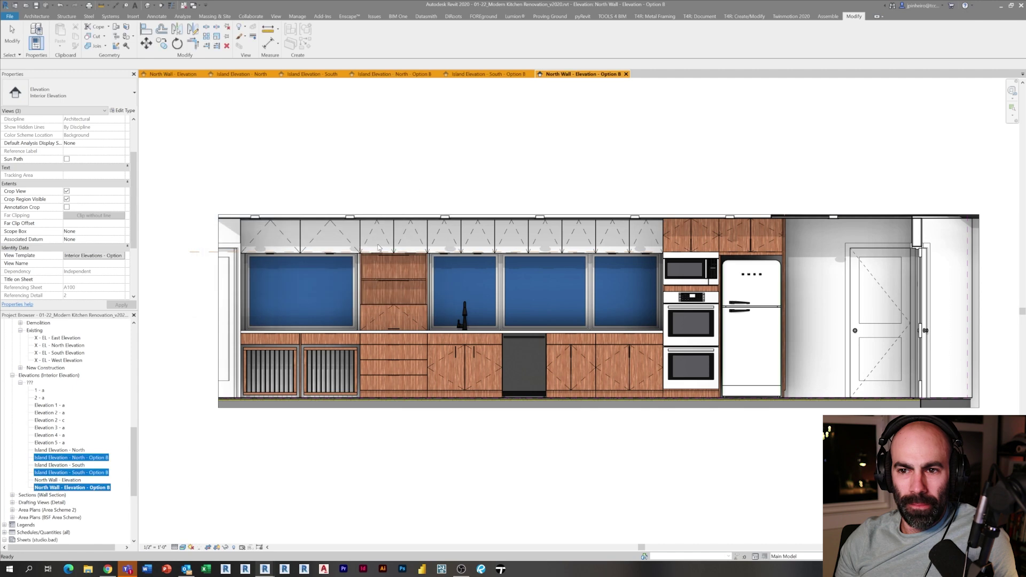
- Check the Option B island elevations against the original south elevation, and inspect the kitchen island in the 3D - Section Box - First Floor view
double_click(98, 458)
double_click(95, 473)
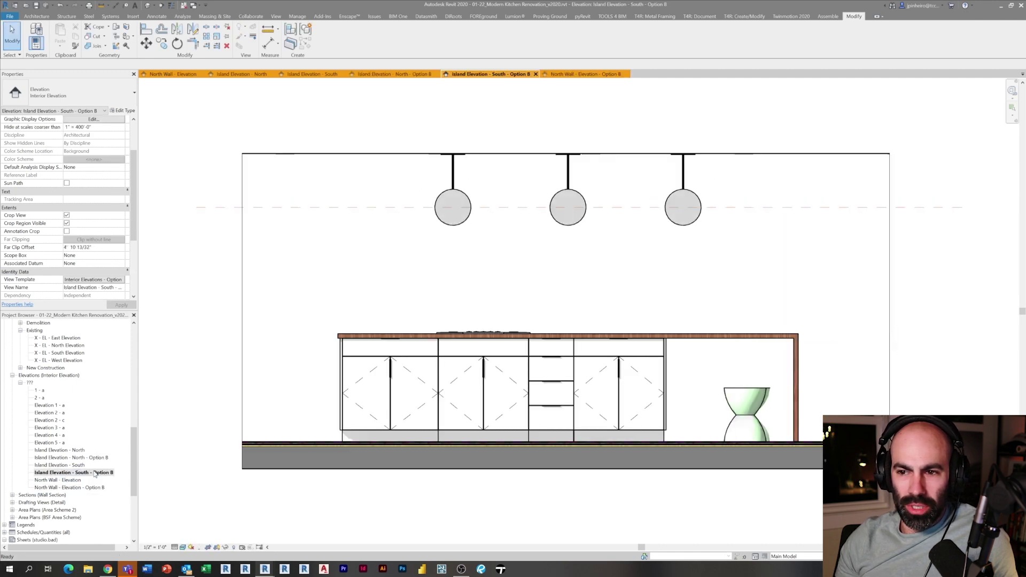
double_click(76, 466)
click(76, 480)
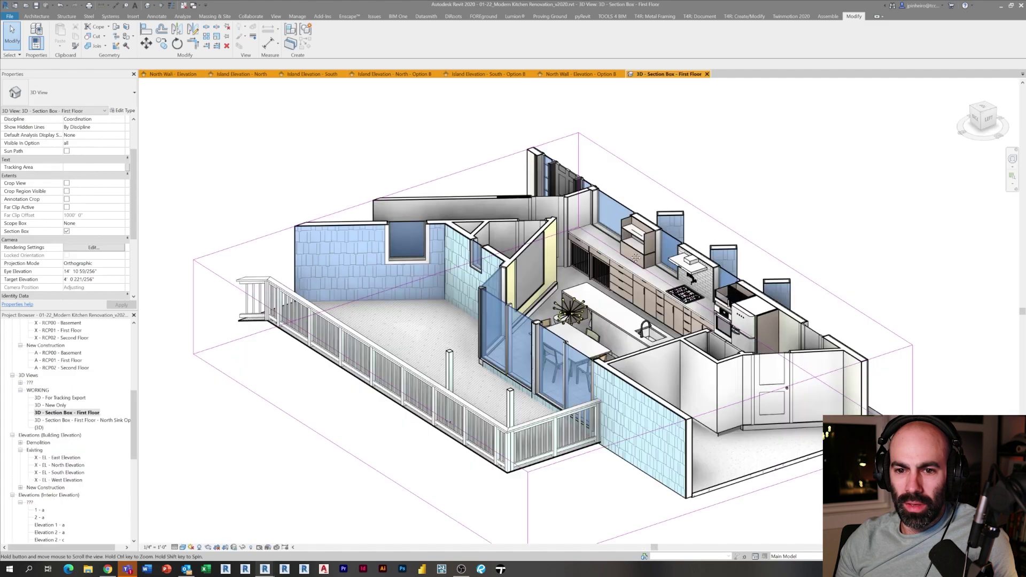
shift+middle_drag(633, 230, 665, 306)
scroll(666, 308, up, 5)
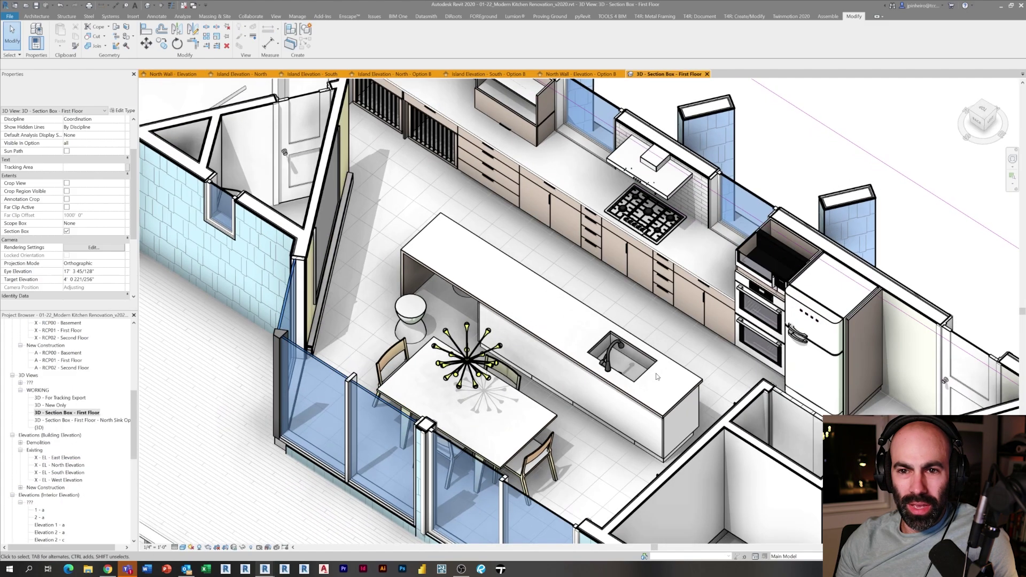
scroll(113, 387, up, 2)
scroll(112, 387, up, 2)
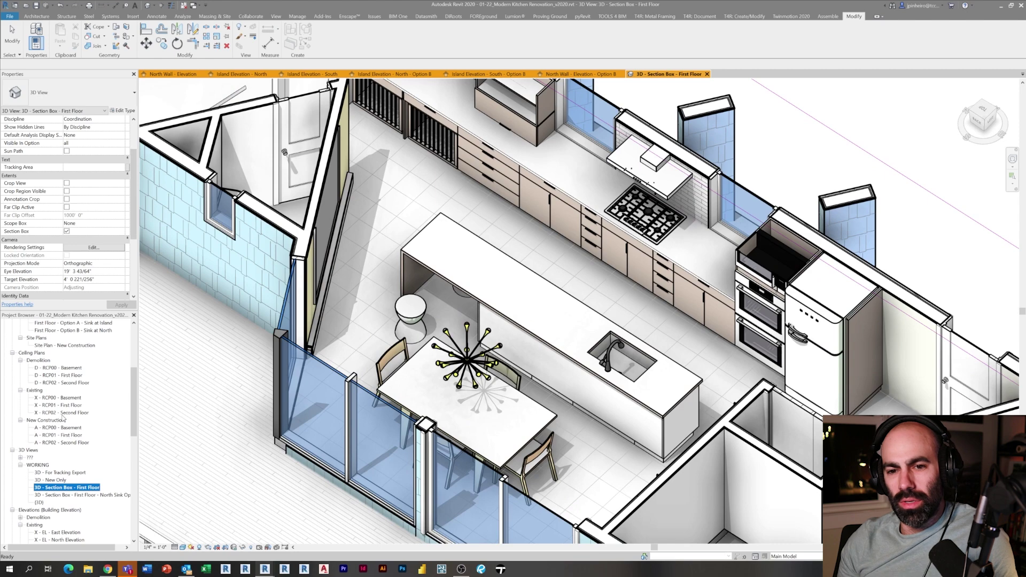
- Compare the First Floor presentation plans for Option A - Sink at Island and Option B - Sink at North
scroll(79, 413, up, 3)
double_click(75, 390)
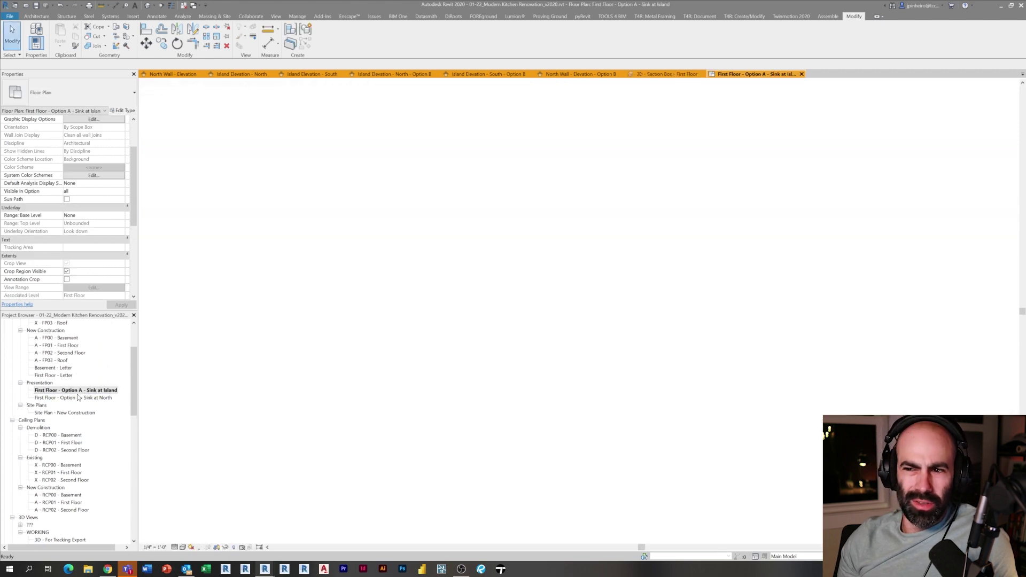
middle_drag(512, 394, 435, 402)
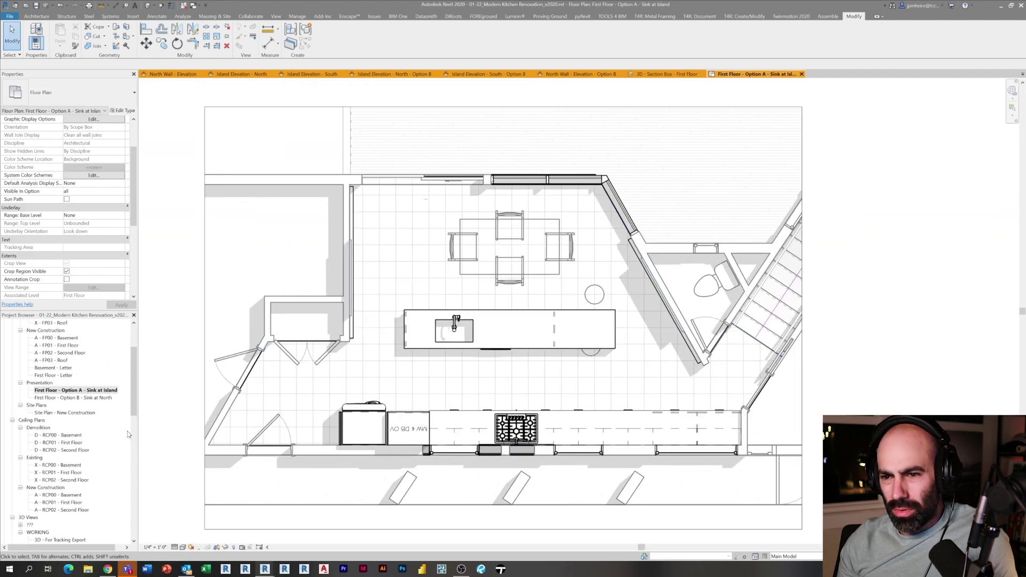
double_click(74, 398)
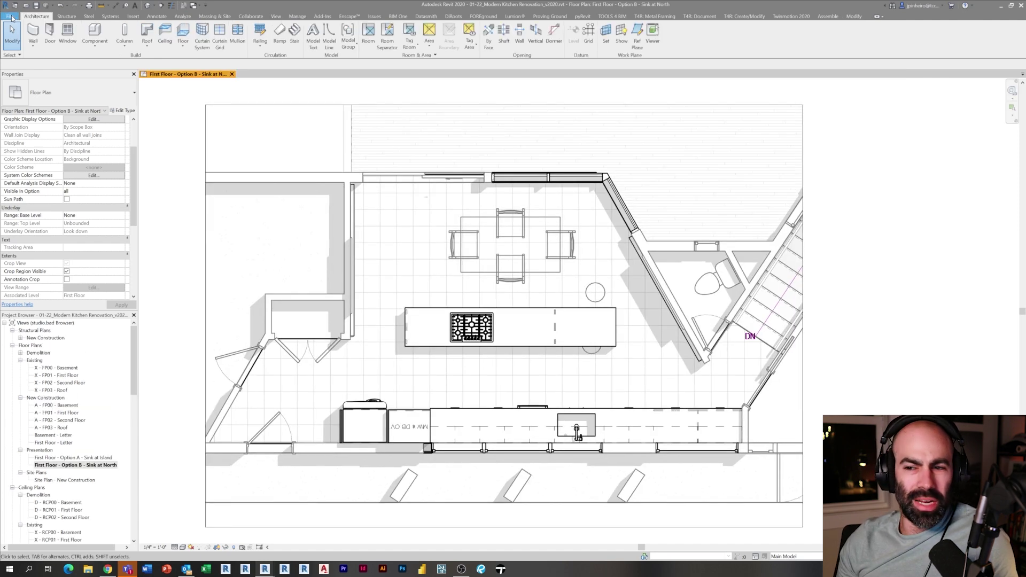
- Start an image export with the range set to selected views/sheets and bring up the view selection
click(12, 18)
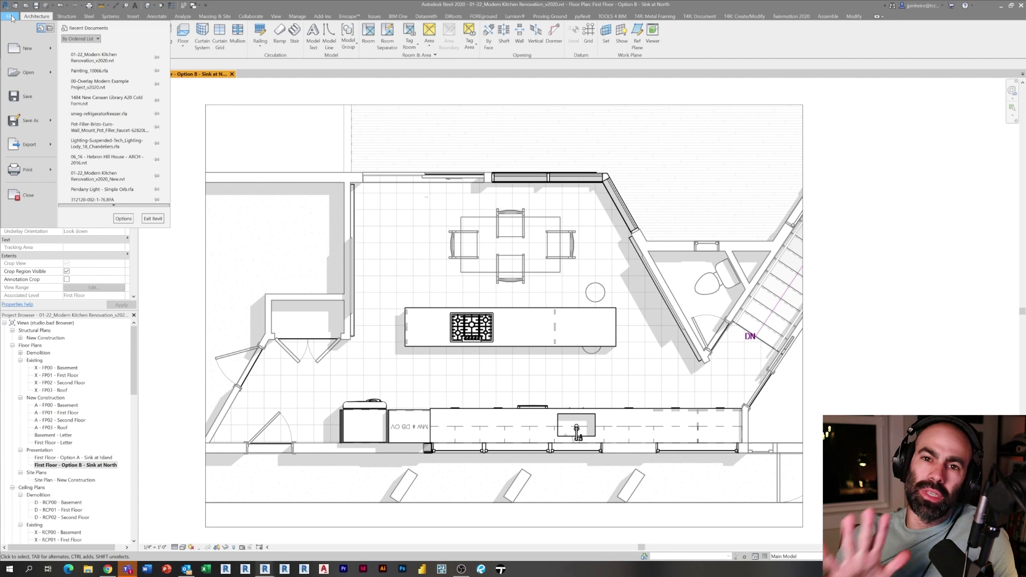
mouse_move(33, 152)
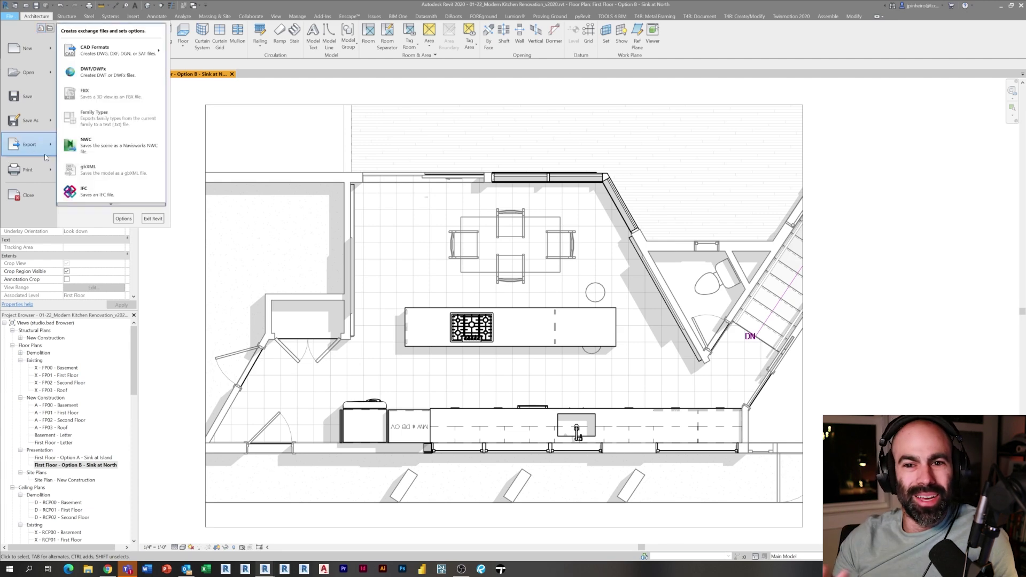
scroll(98, 207, down, 4)
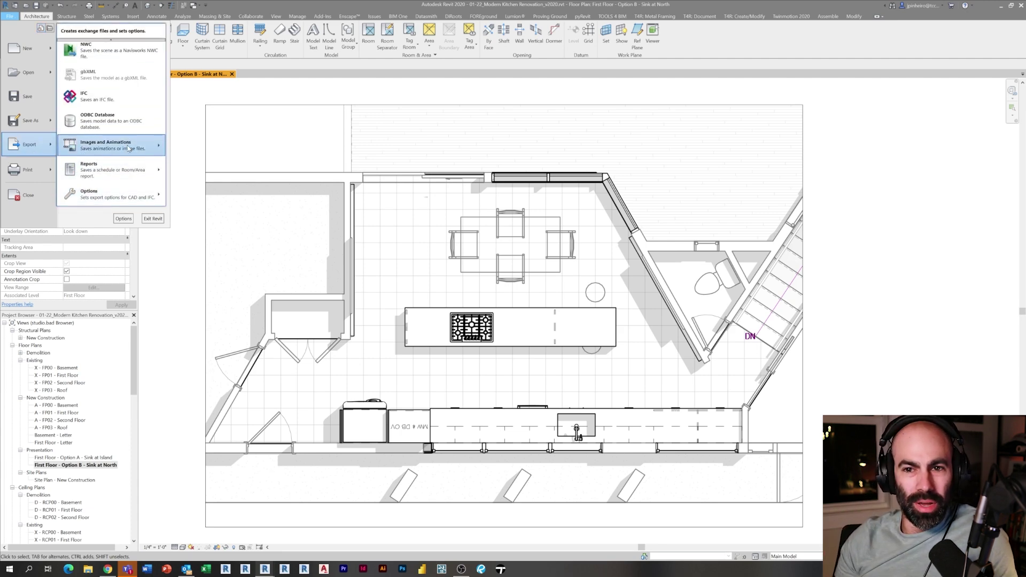
mouse_move(155, 144)
click(186, 166)
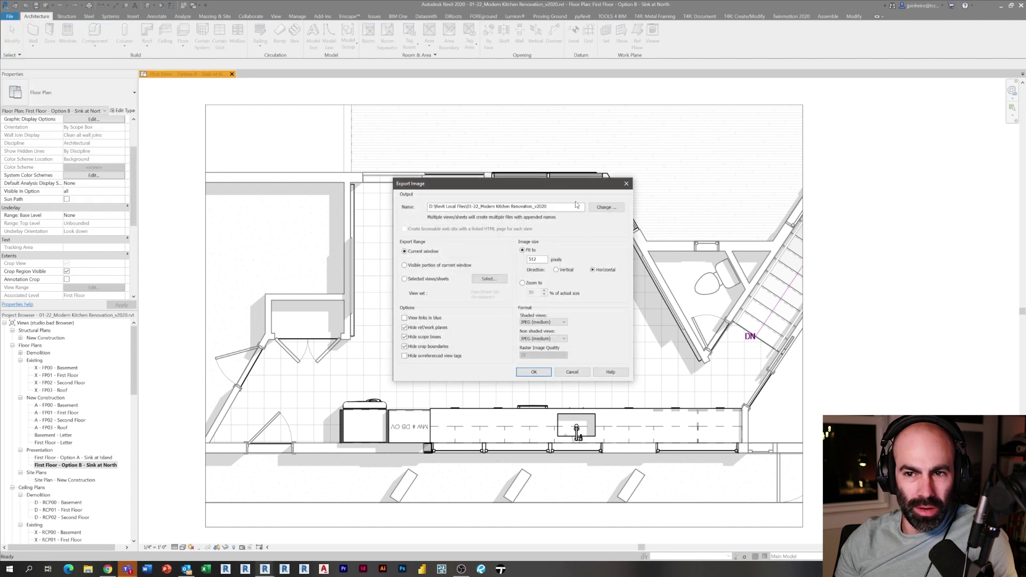
click(419, 280)
click(489, 278)
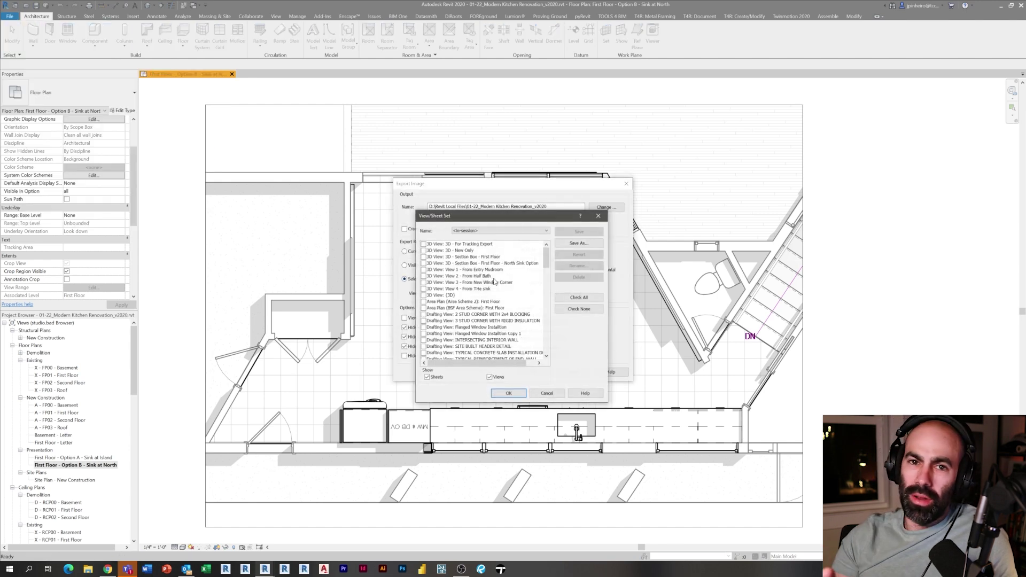
- Hide sheets from the export list and choose the six Island Elevation and North Wall elevations, including their Option B versions
click(451, 378)
scroll(489, 309, down, 8)
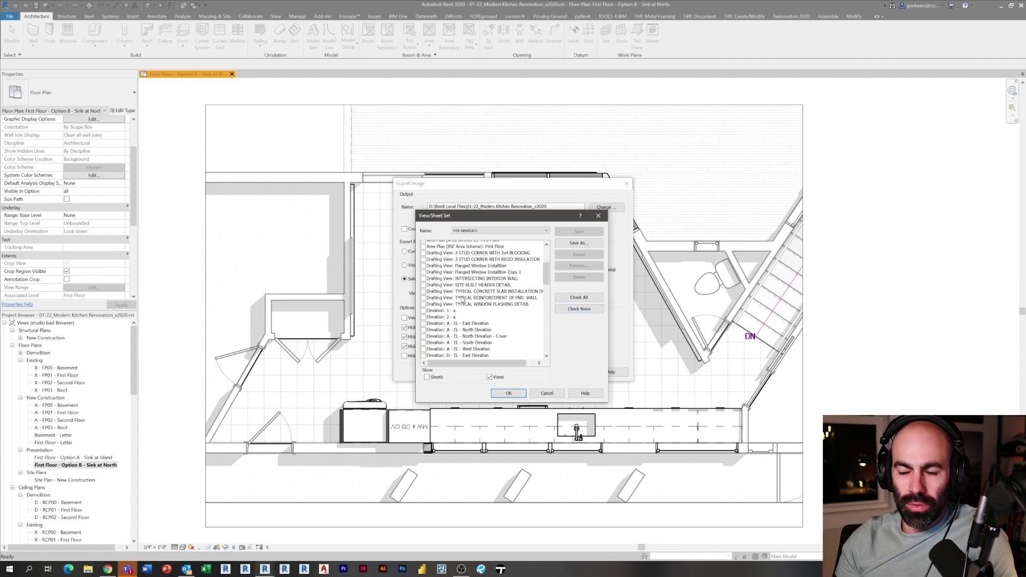
scroll(507, 309, down, 2)
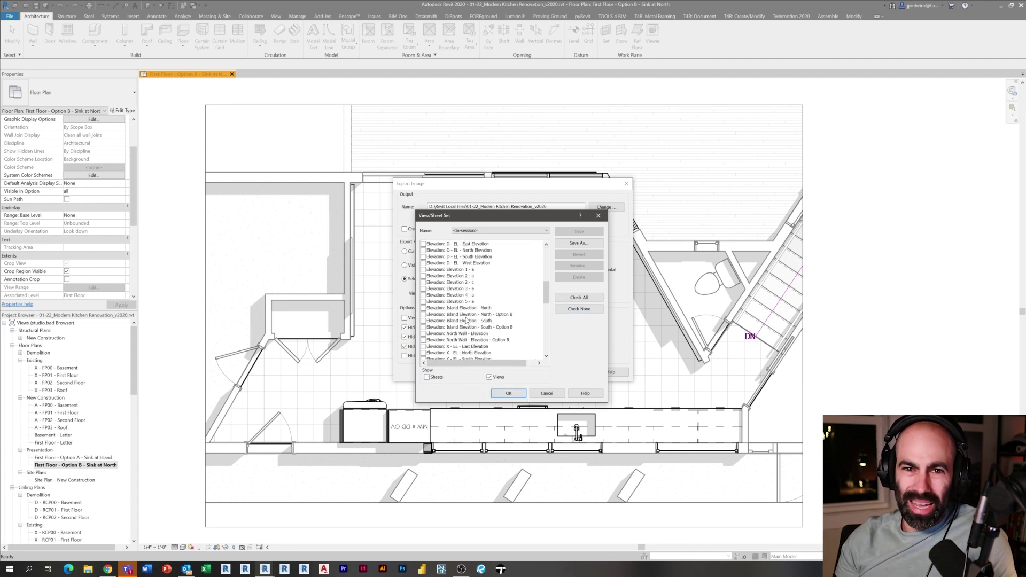
click(479, 309)
shift+click(482, 340)
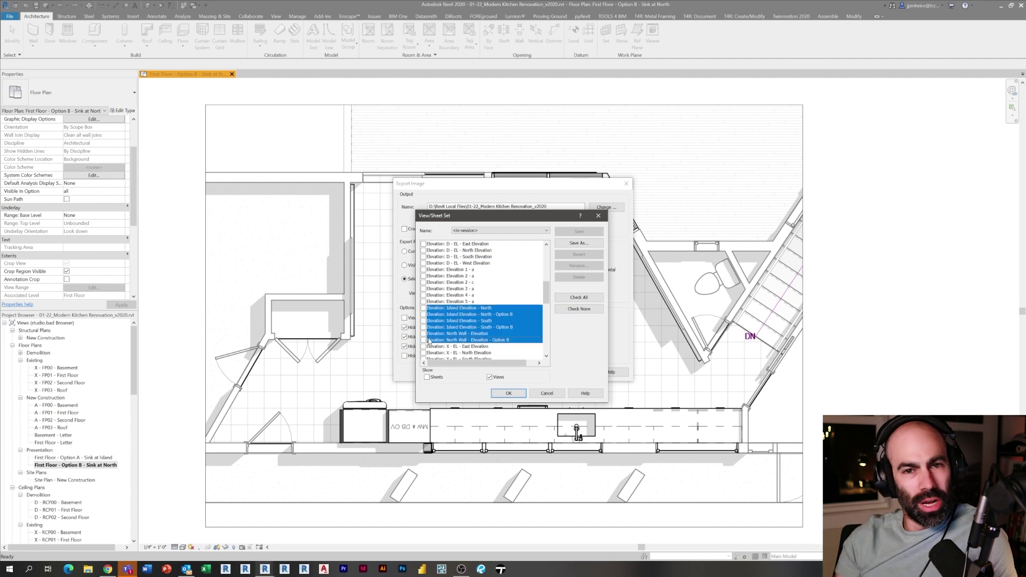
- Mark the 3D - New Only view and both 3D - Section Box - First Floor views, including North Sink Option, for export
scroll(483, 325, up, 4)
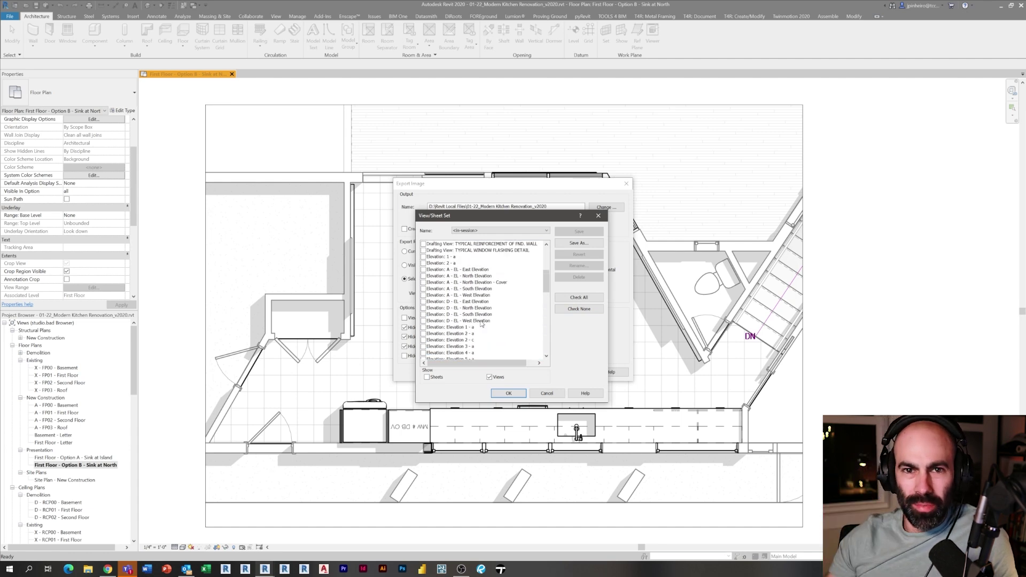
scroll(483, 324, up, 2)
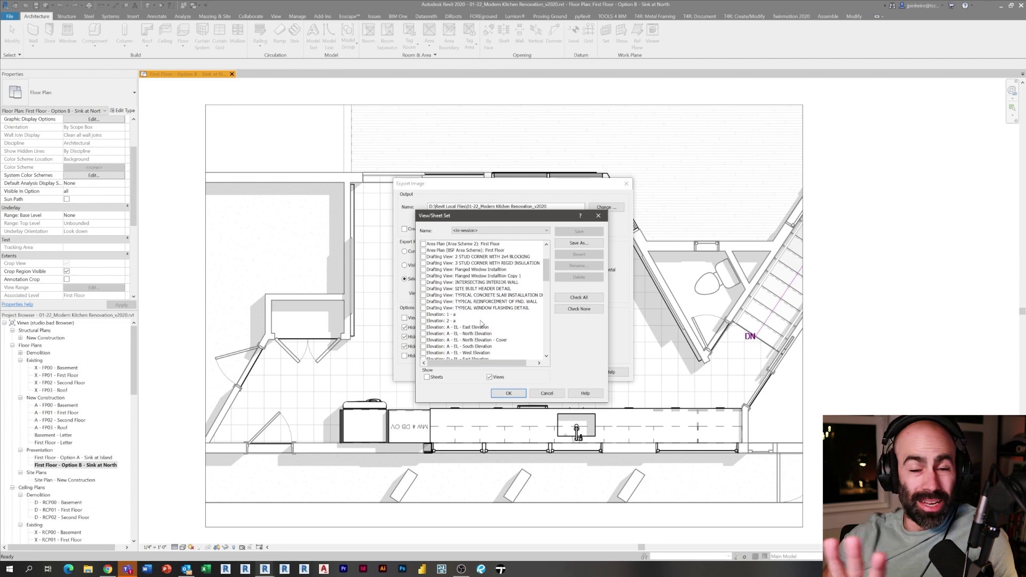
scroll(507, 324, up, 4)
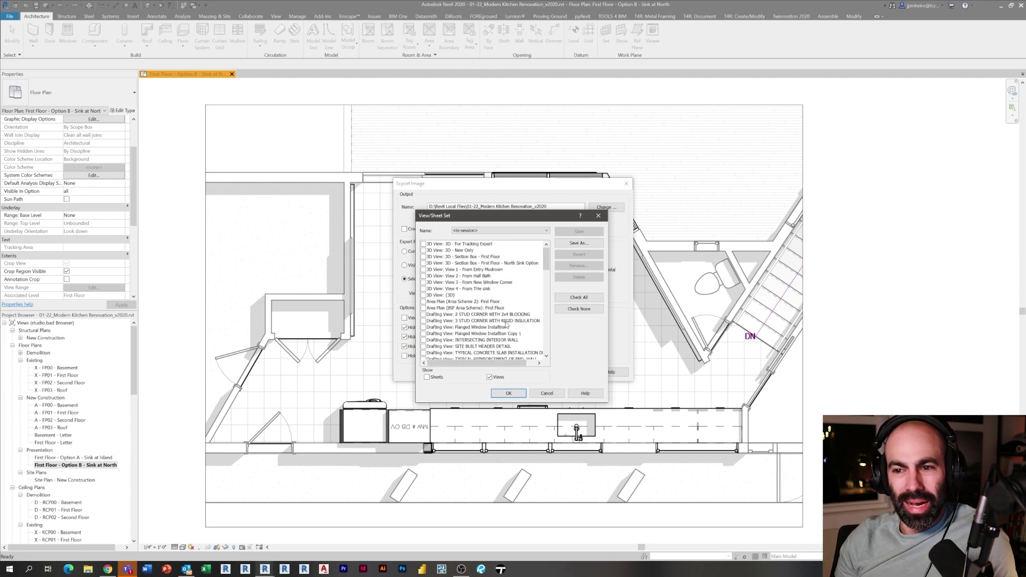
click(498, 264)
shift+click(472, 257)
click(423, 250)
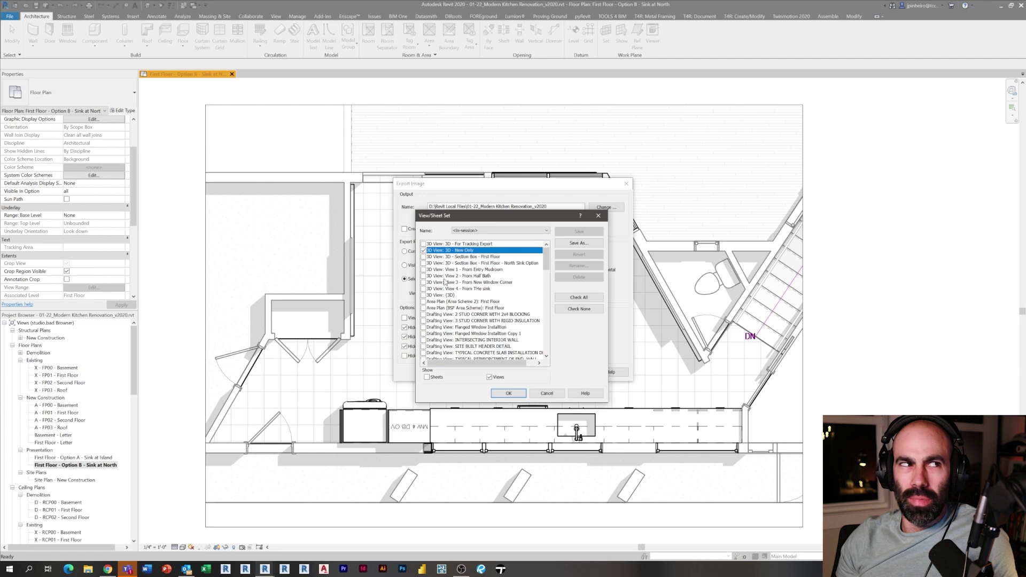
click(423, 257)
click(424, 264)
- Review the checked views in the list and accept them as the in-session export set without saving a named set
scroll(489, 306, down, 10)
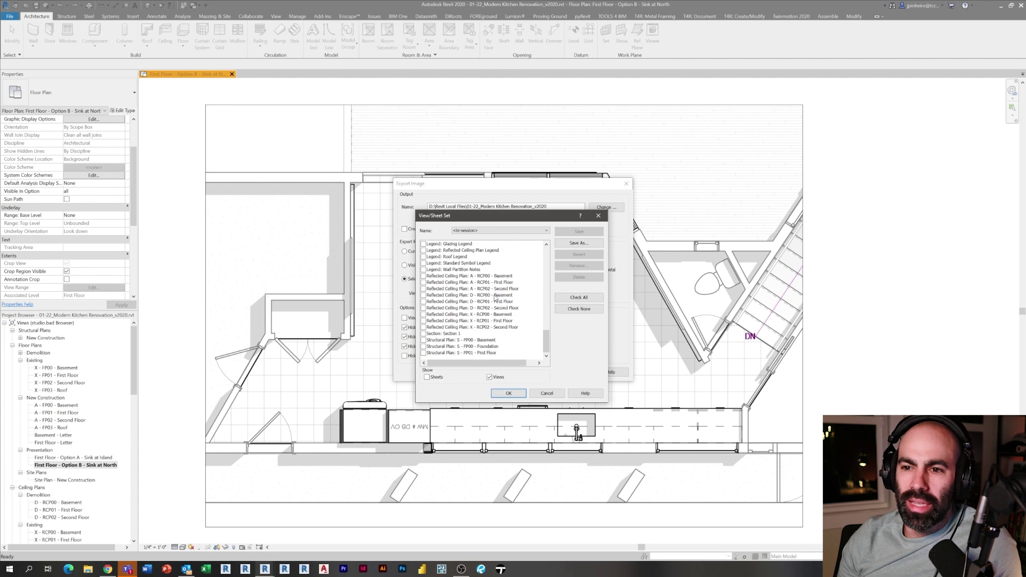
scroll(472, 337, up, 6)
scroll(471, 338, up, 6)
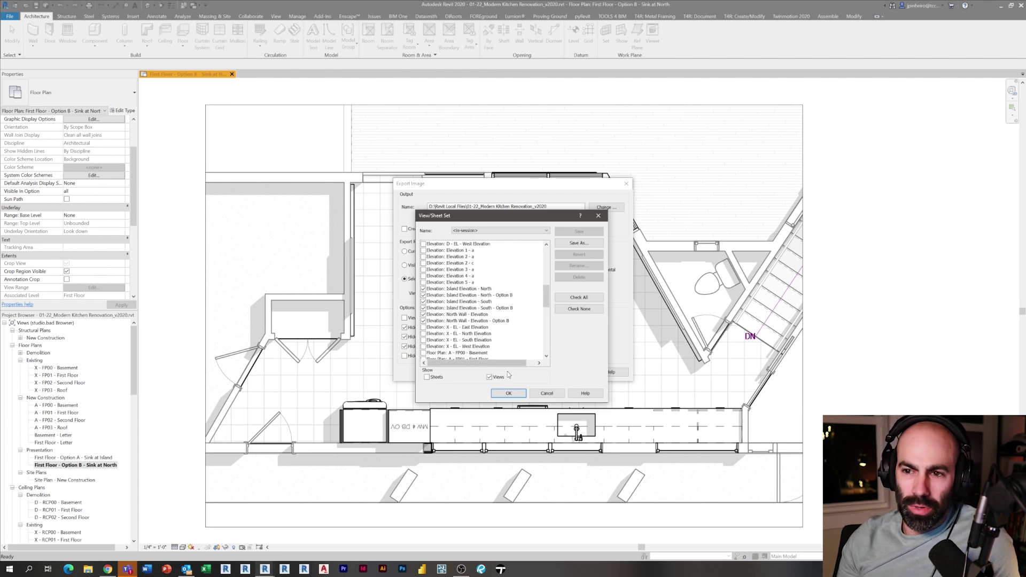
click(504, 393)
click(544, 293)
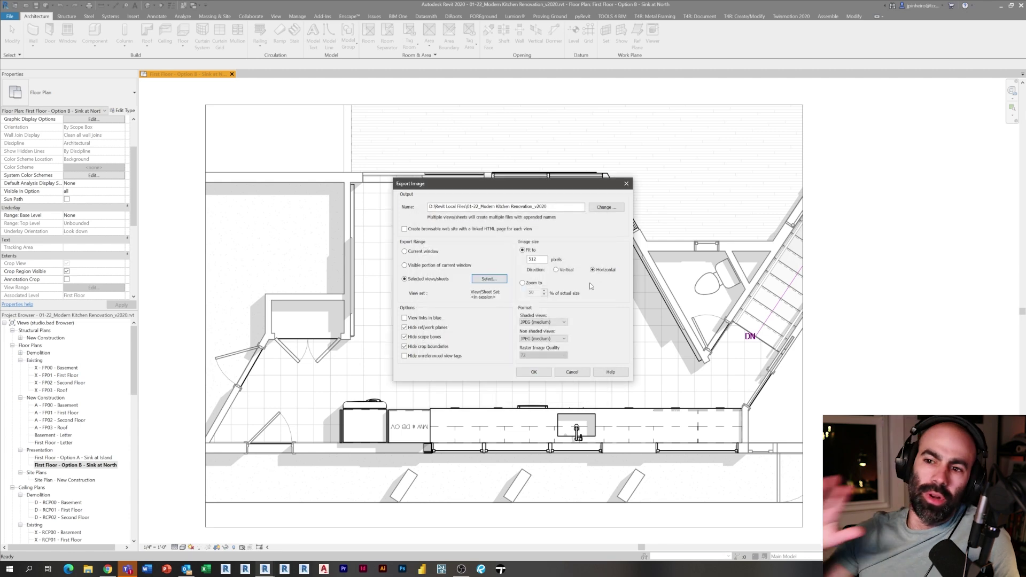
- Fit the exported images to 5000 pixels, use JPEG (lossless) for shaded and non-shaded views, and hide unreferenced view tags
click(542, 259)
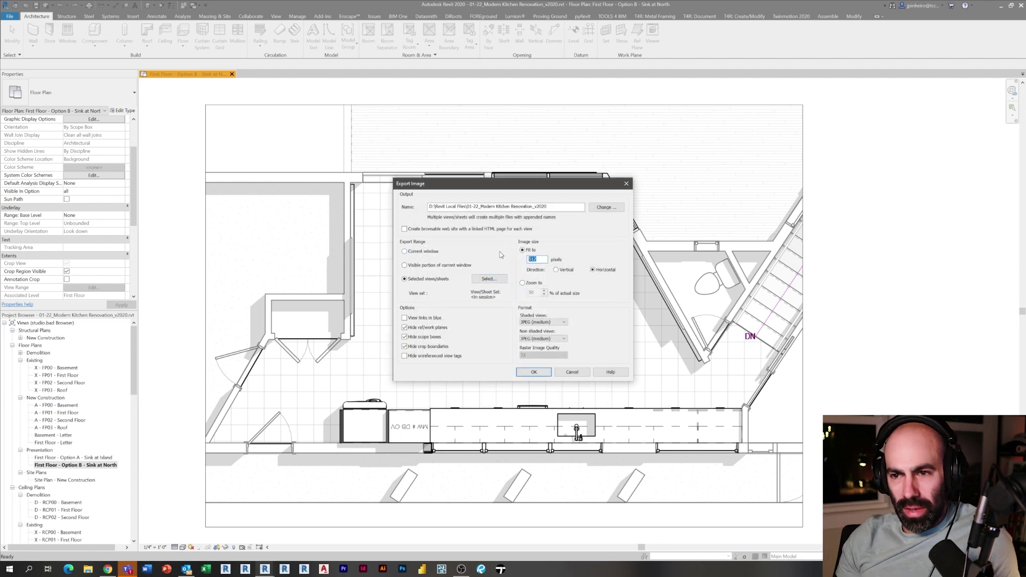
click(561, 322)
click(535, 333)
click(546, 338)
click(537, 350)
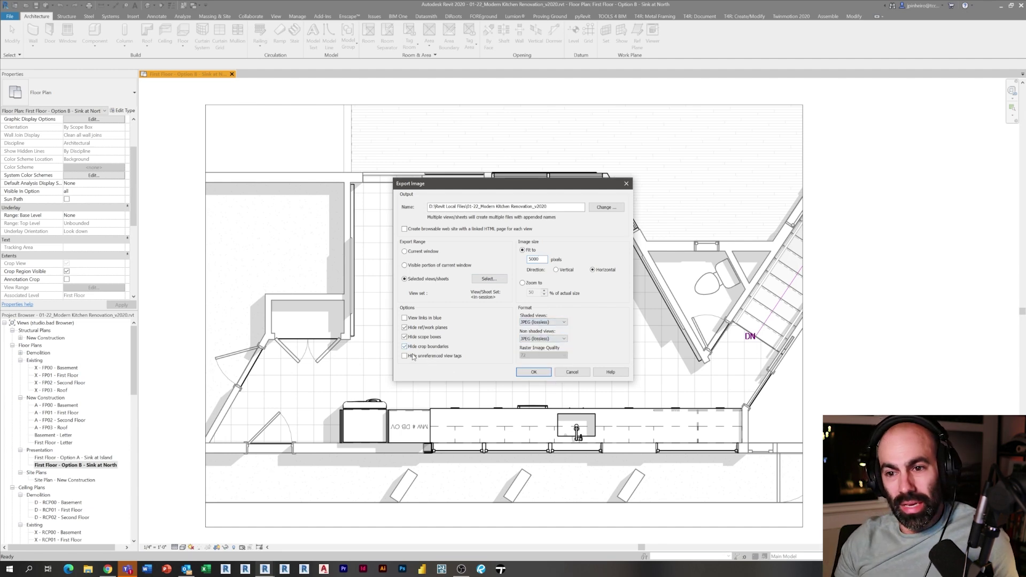
- Save the images to the Revit Exports - 021722 folder with the file name prefix Concepts and run the export
click(606, 207)
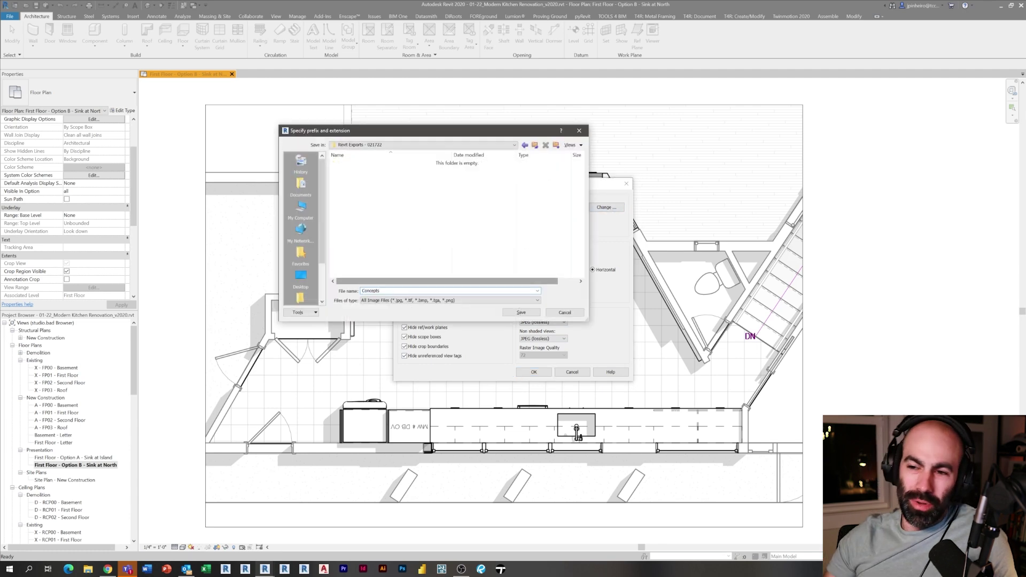
click(537, 313)
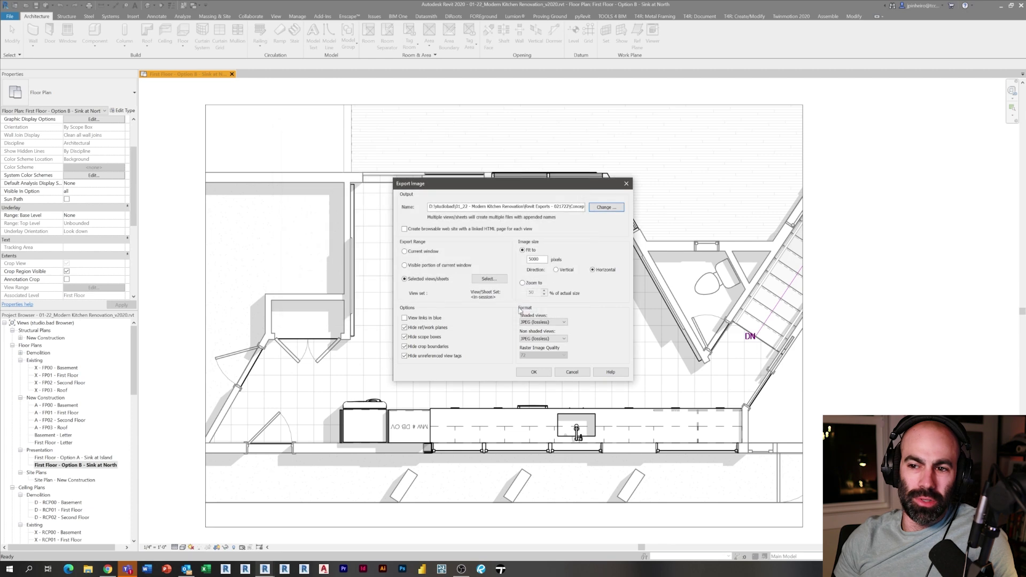
click(536, 369)
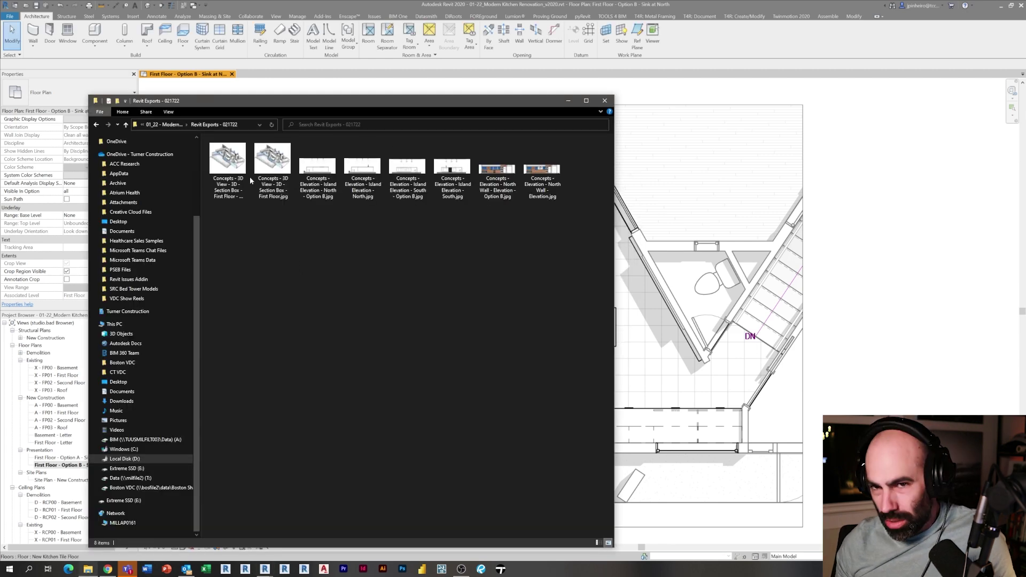
- Review the exported 3D section box, Island Elevation and North Wall images, comparing the Option B versions with the base ones
double_click(272, 161)
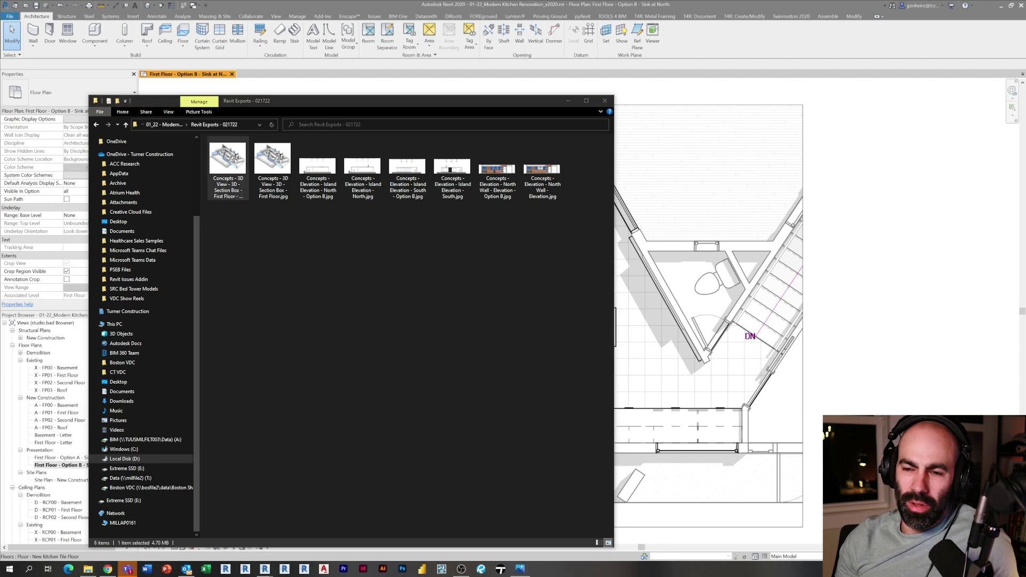
key(Right)
key(Right)
key(Left)
key(Right)
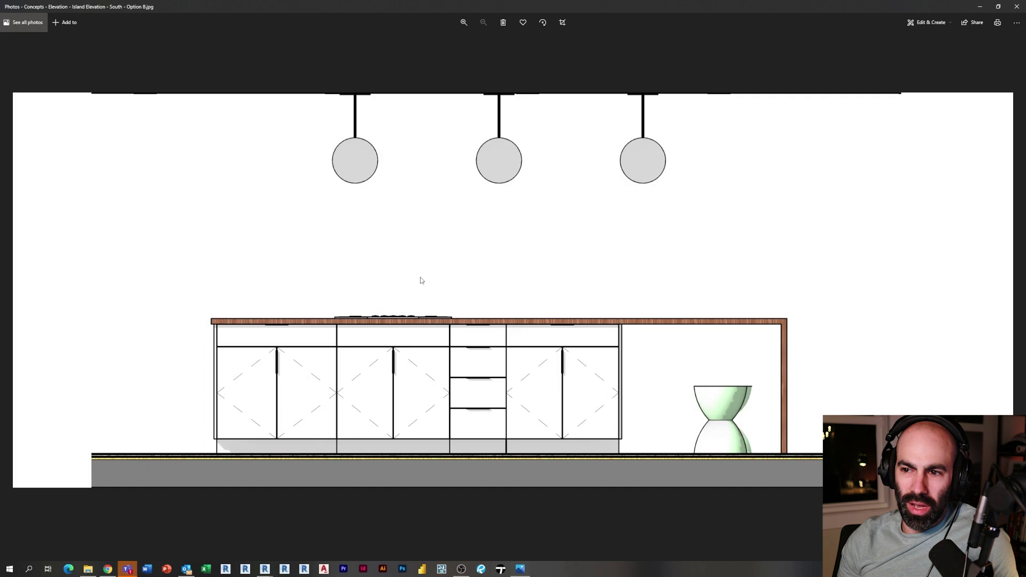
key(Right)
key(Right)
key(Right)
key(Right)
key(Right)
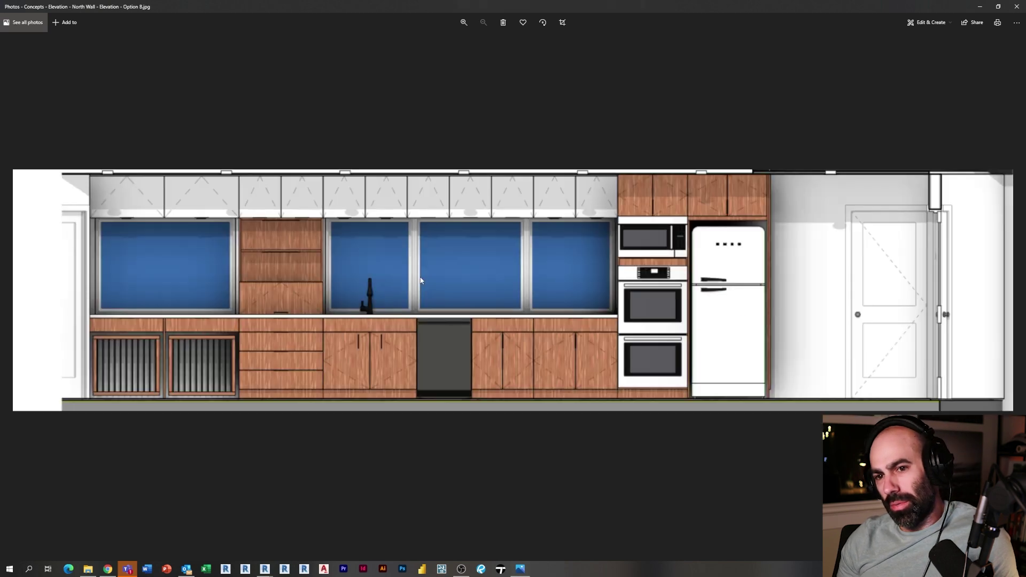
key(Right)
key(Left)
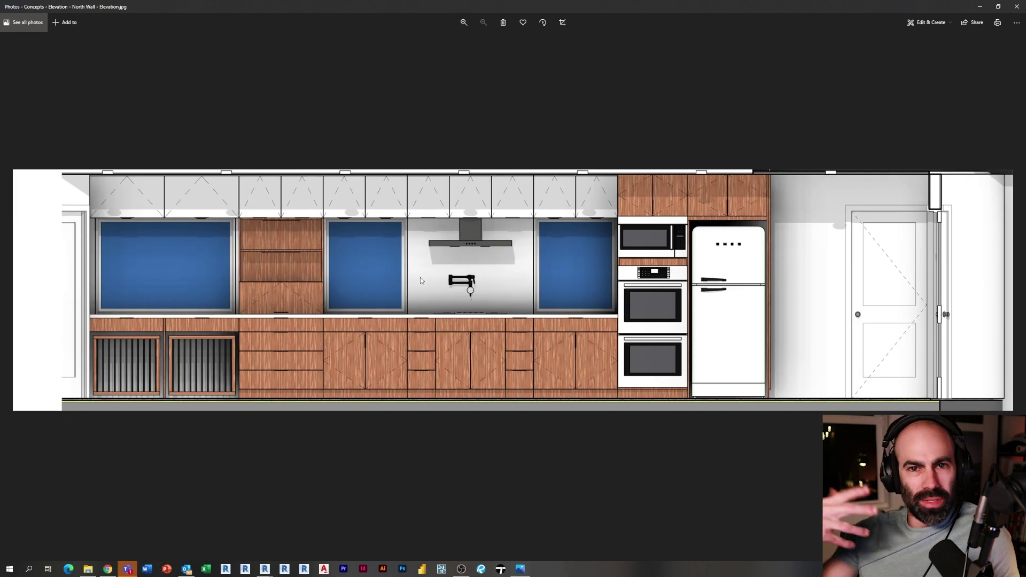
key(Right)
key(Left)
key(Right)
key(Left)
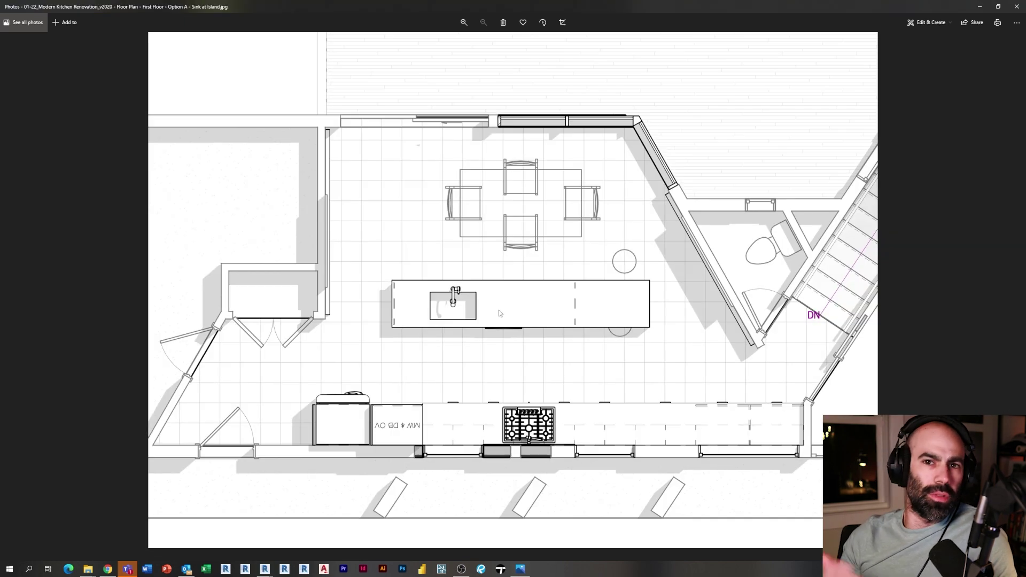
- Compare the exported first floor plan images of Option A - Sink at Island and Option B - Sink at North
key(Right)
key(Left)
key(Right)
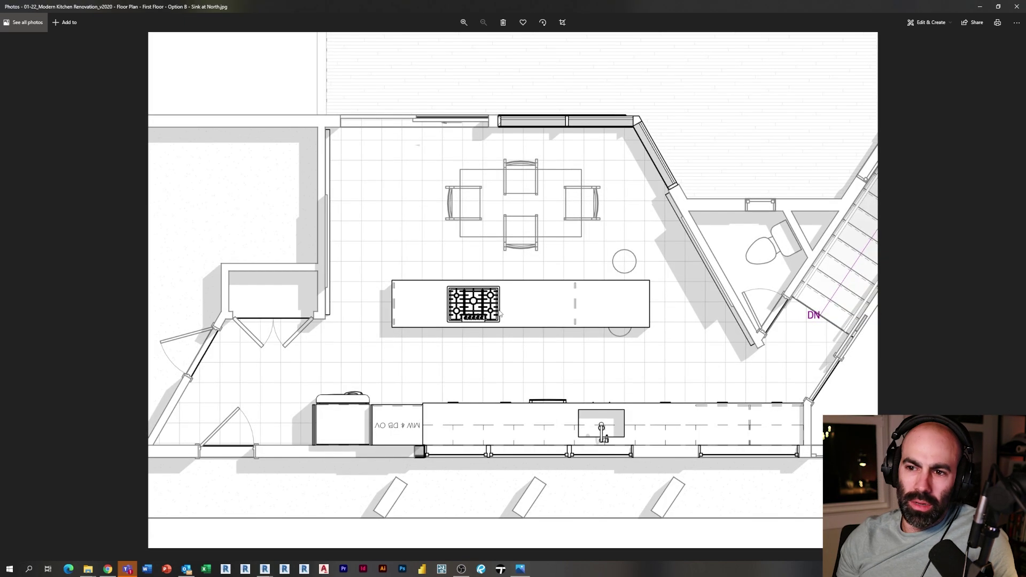
key(Left)
key(Right)
key(Left)
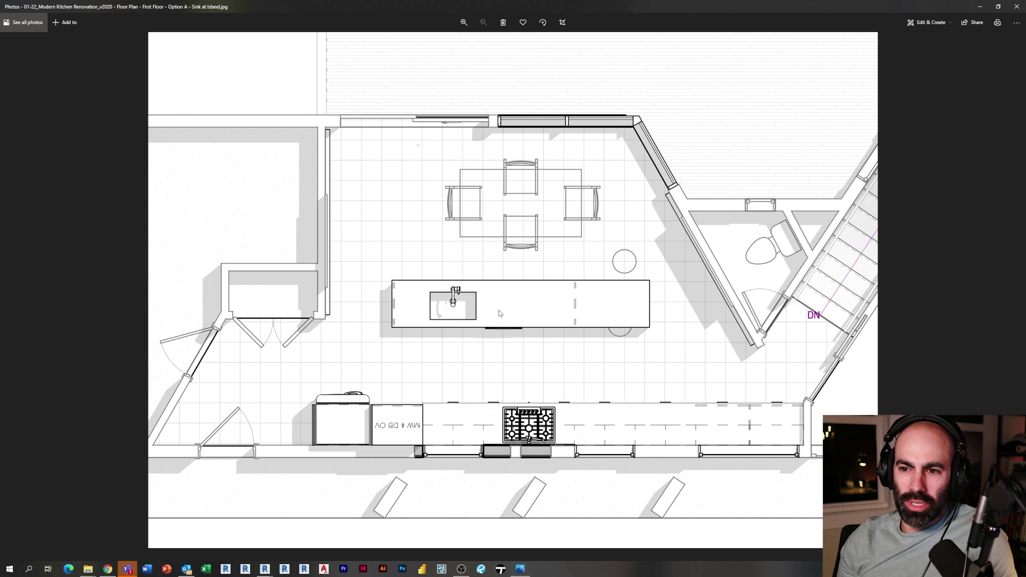
key(Right)
key(Left)
click(1014, 8)
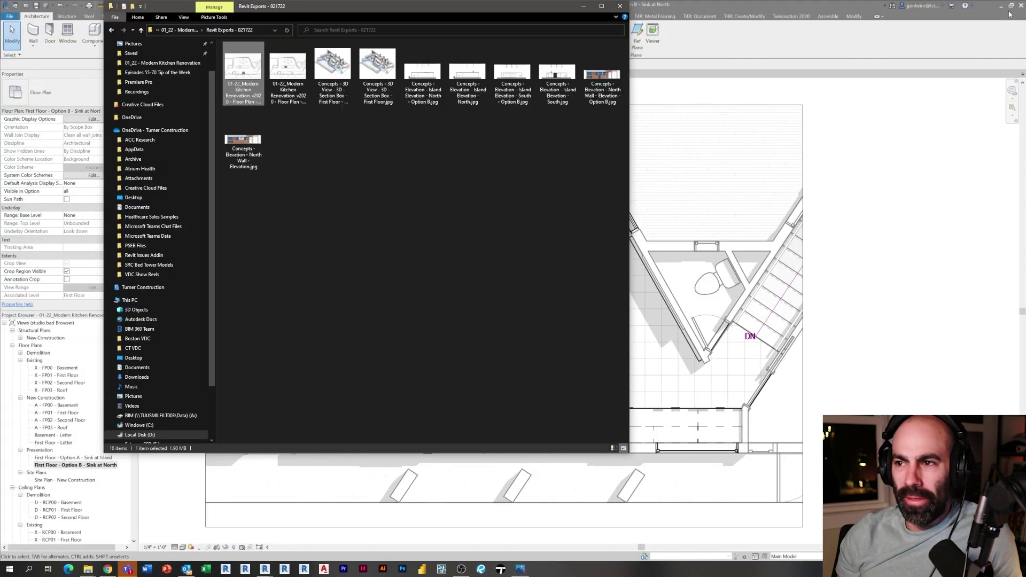
click(492, 306)
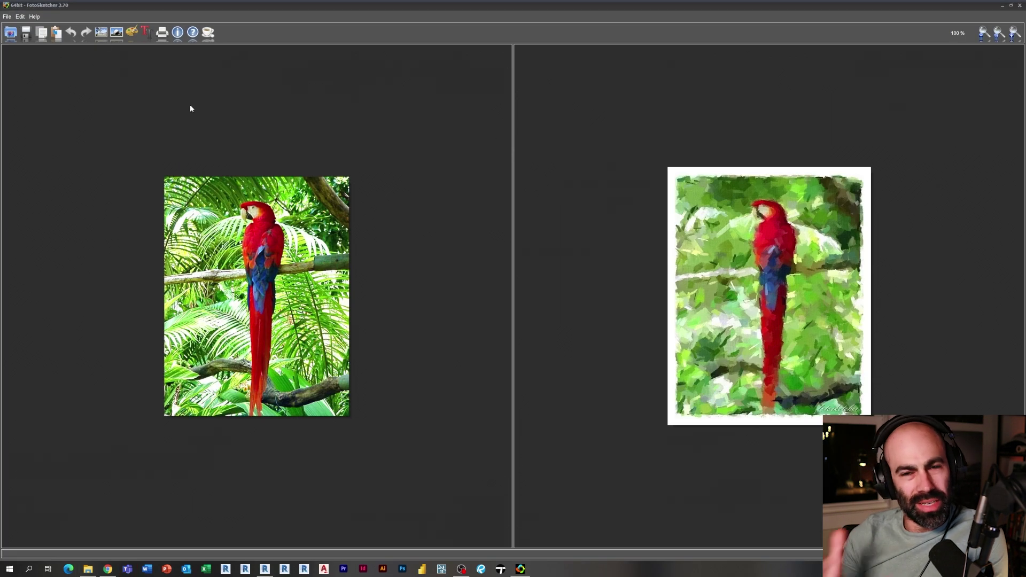
- In FotoSketcher, open the First Floor - Option A - Sink at Island plan image from the Revit Exports - 021722 folder
click(19, 17)
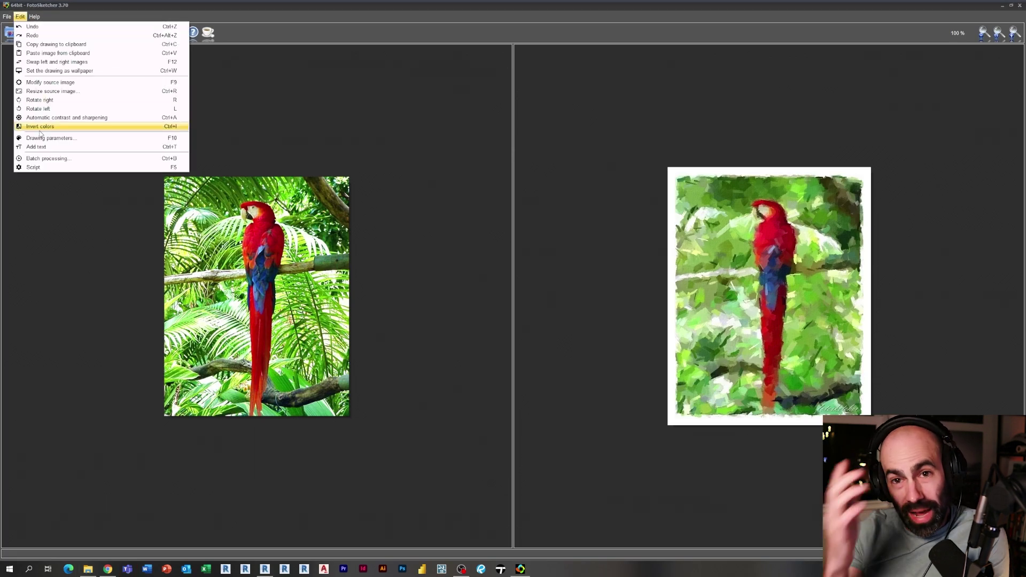
click(45, 158)
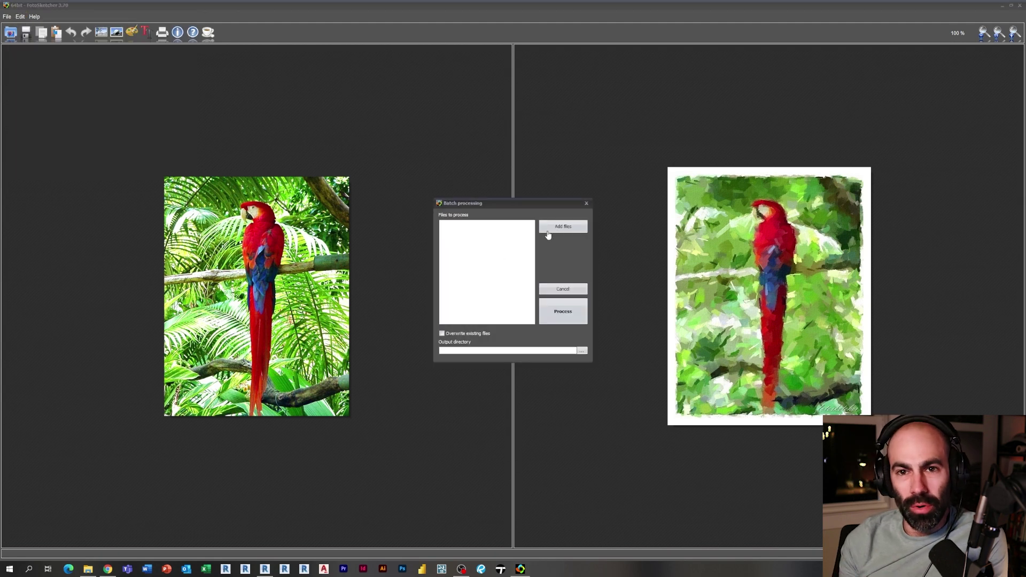
click(563, 227)
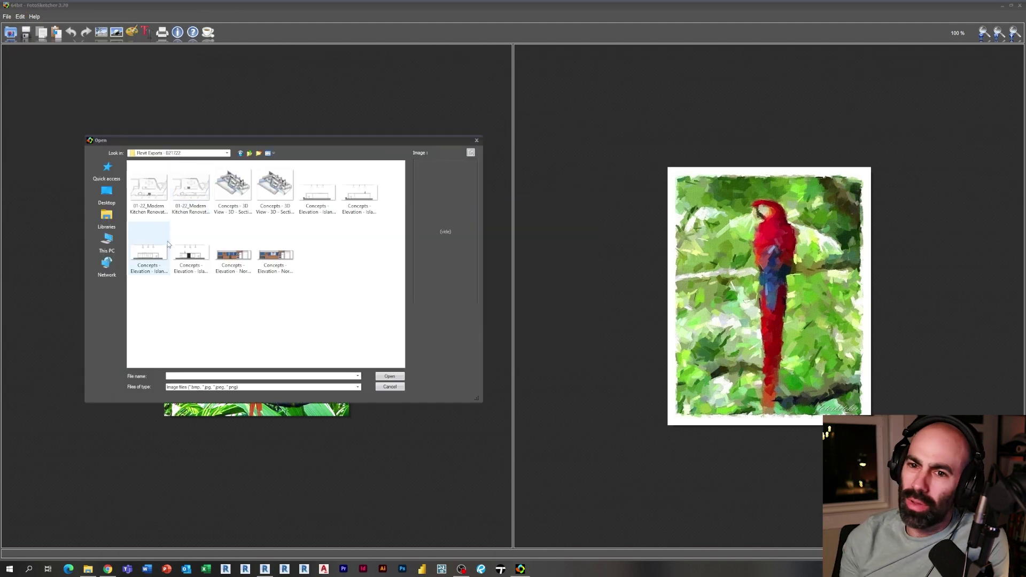
click(149, 193)
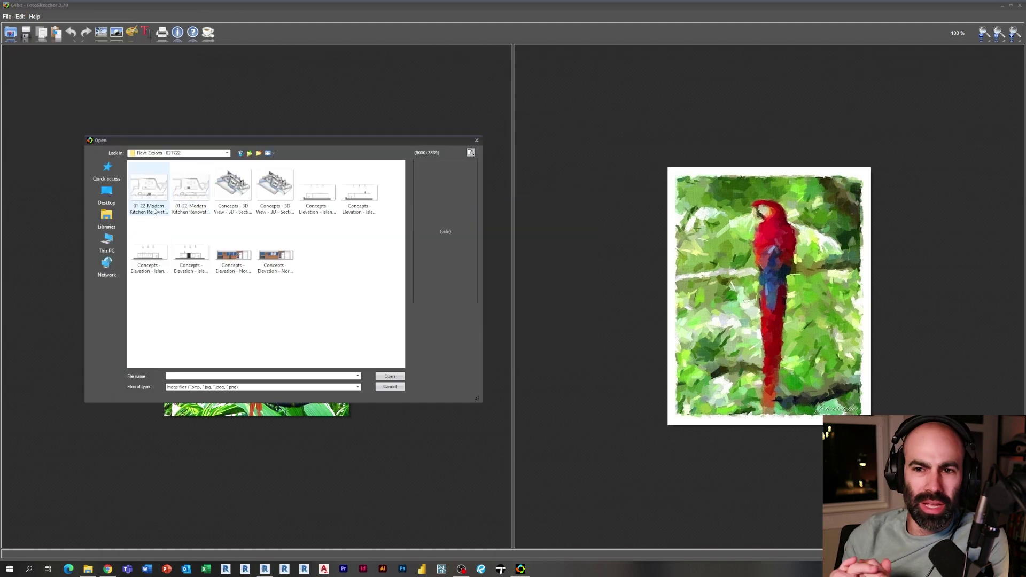
click(396, 378)
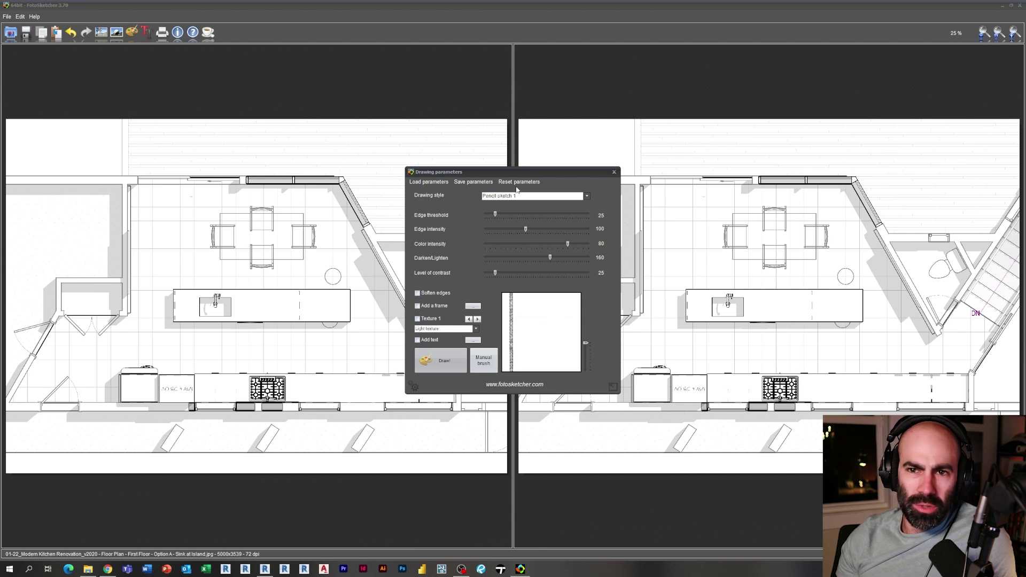
- Choose the Painting 5 (watercolor) drawing style with strength of effect 70 and brushstrokes intensity 58
click(517, 195)
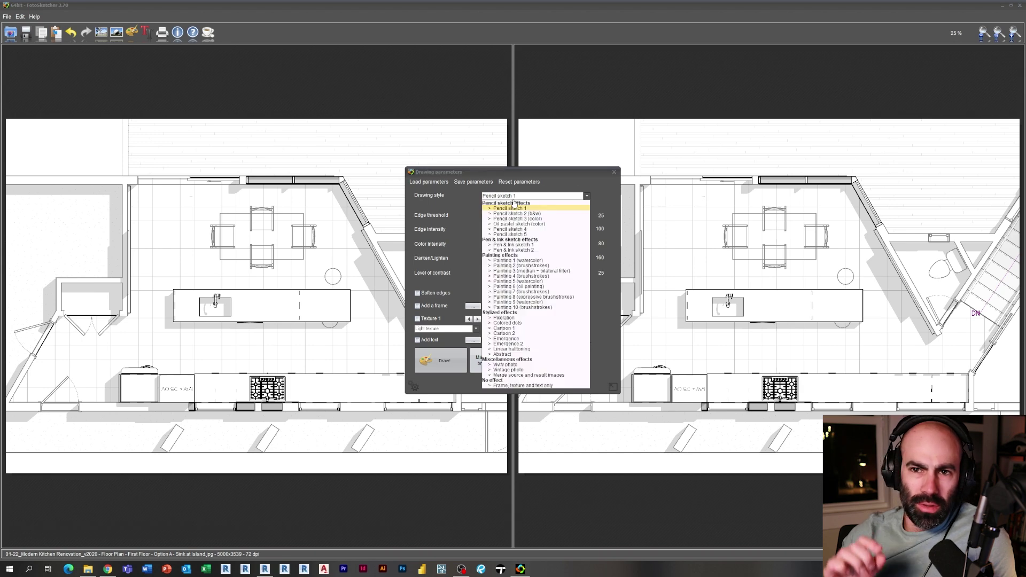
click(519, 281)
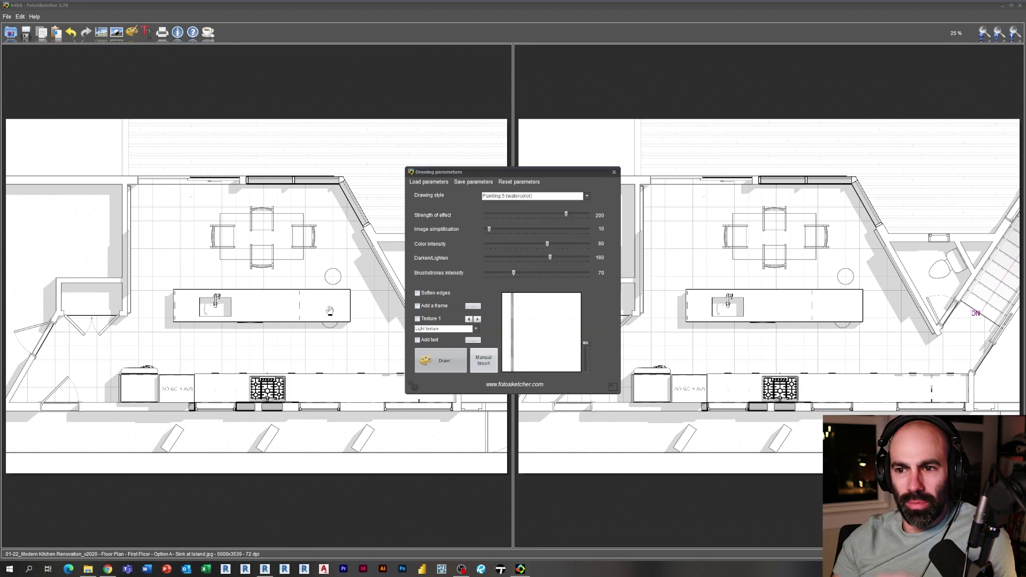
drag(329, 310, 327, 288)
drag(539, 336, 591, 311)
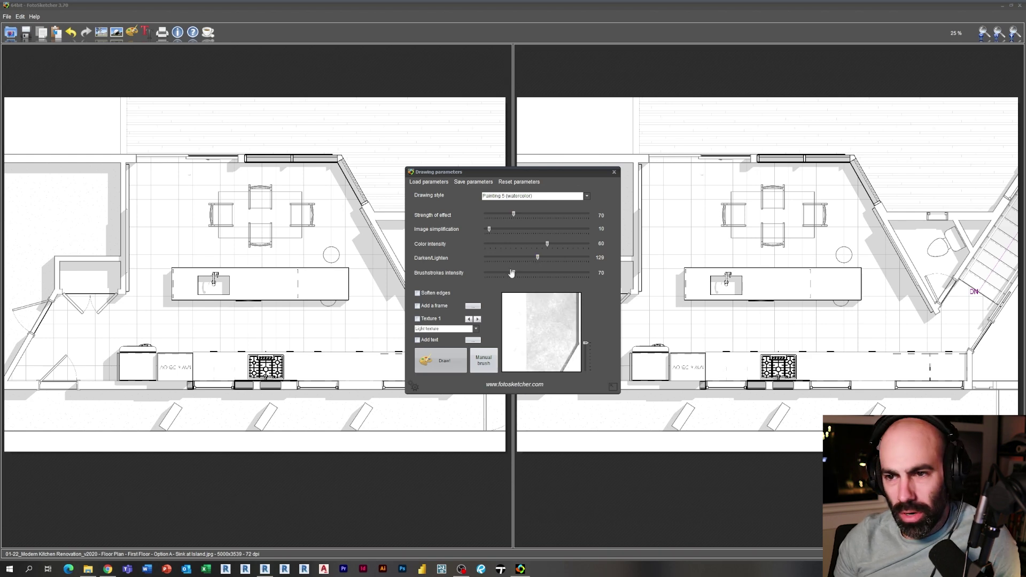
drag(513, 274, 510, 275)
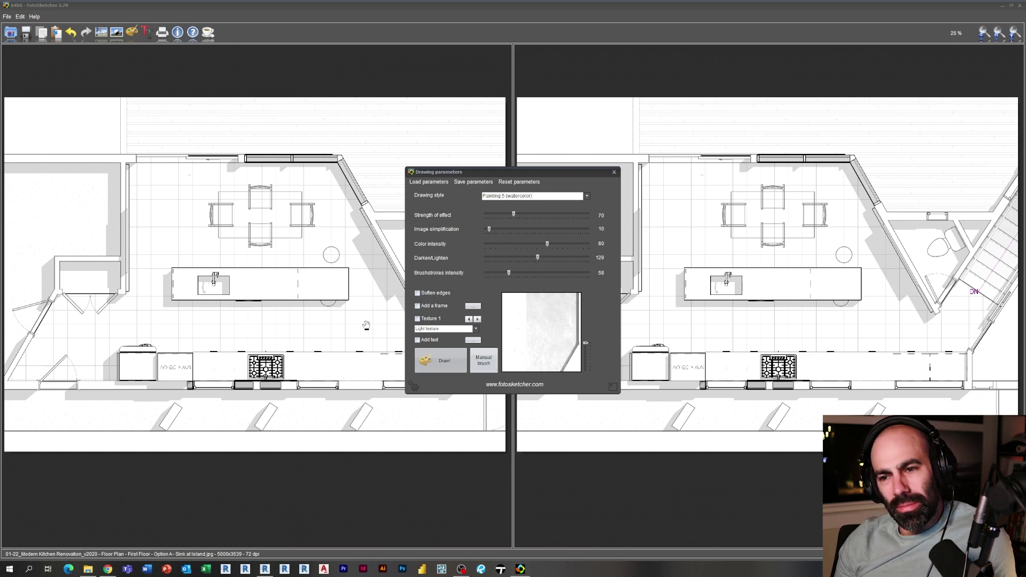
- Set Darken/Lighten to 111 and check the effect on different parts of the plan in the preview
drag(517, 336, 604, 310)
drag(556, 347, 539, 318)
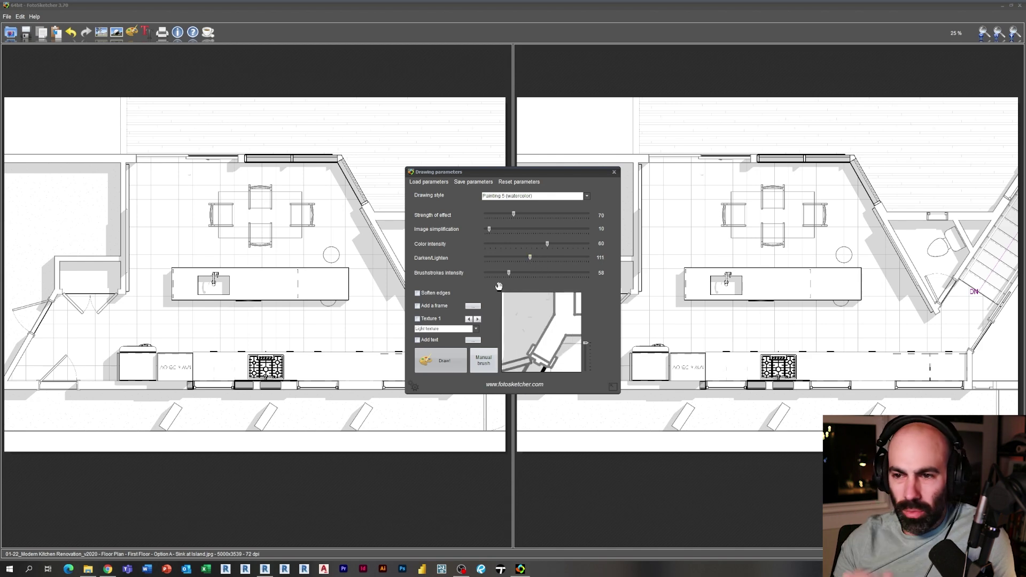
drag(558, 351, 553, 267)
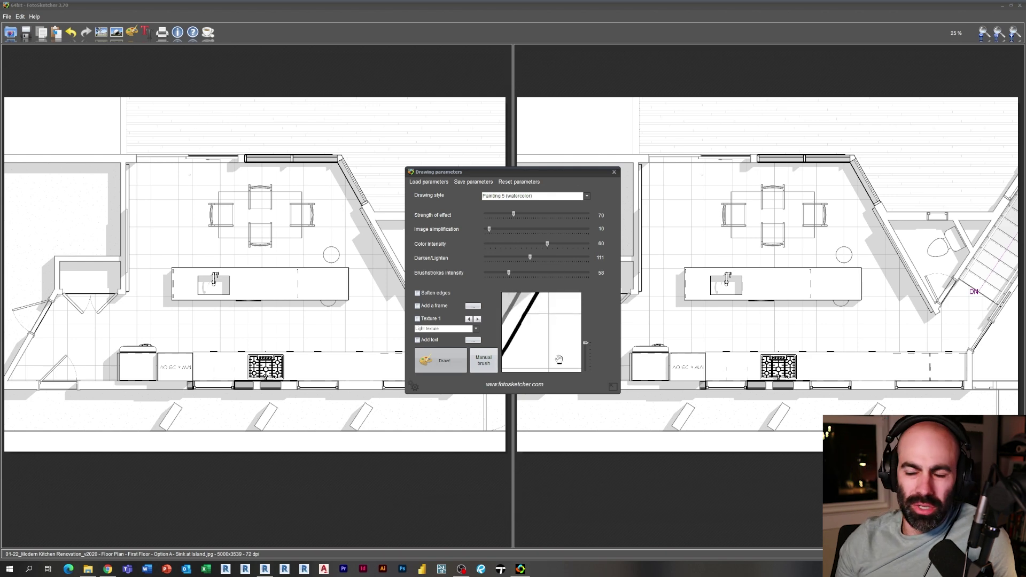
drag(559, 360, 542, 335)
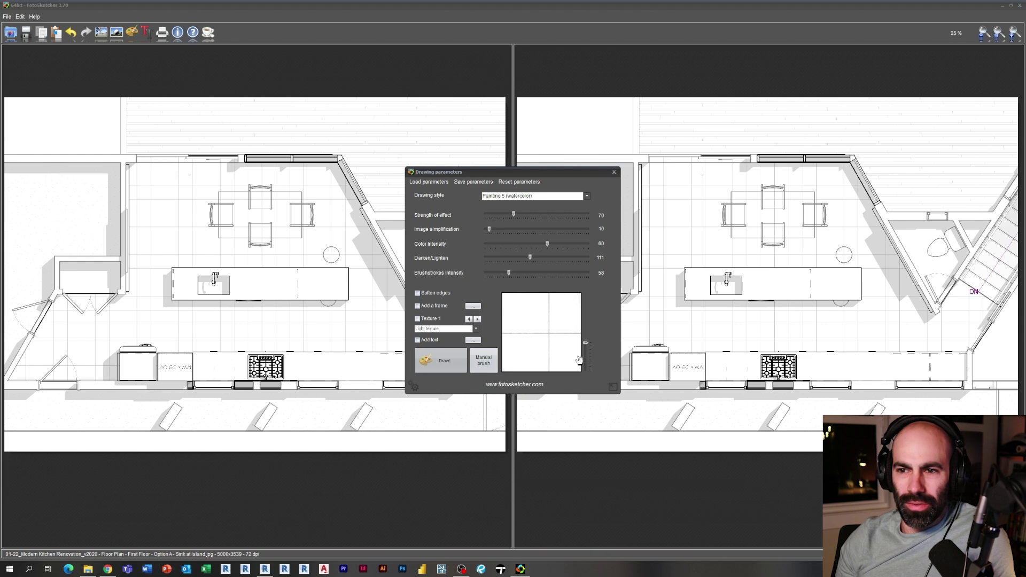
drag(587, 347, 440, 285)
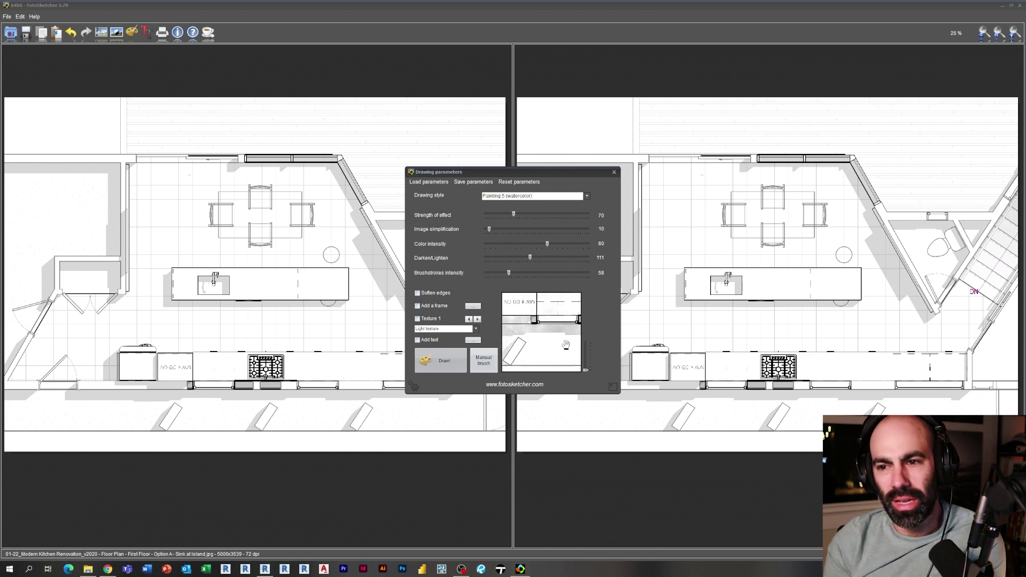
drag(566, 344, 583, 357)
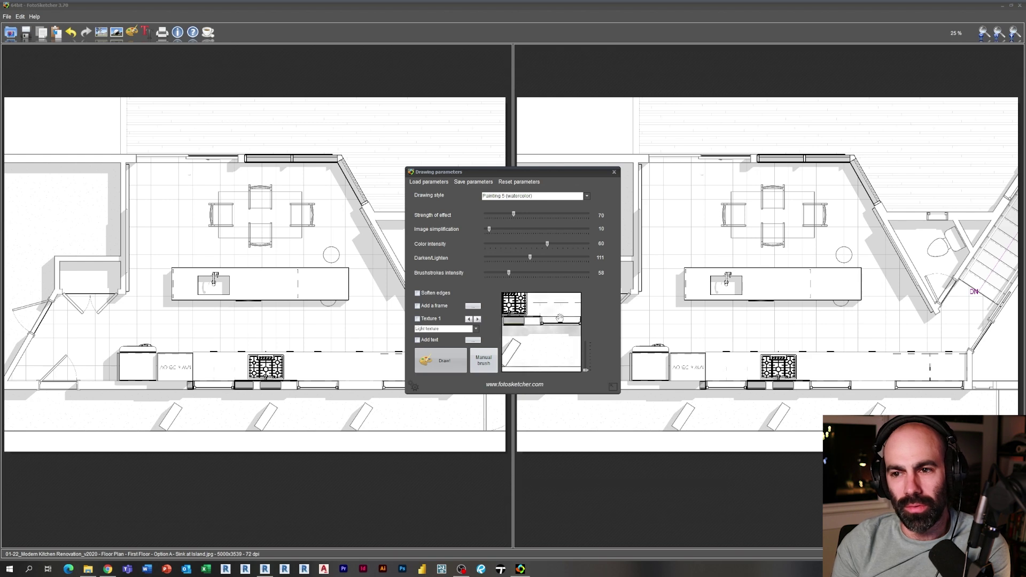
drag(560, 318, 569, 364)
- Render the plan with the watercolor style and save its drawing parameters
click(441, 361)
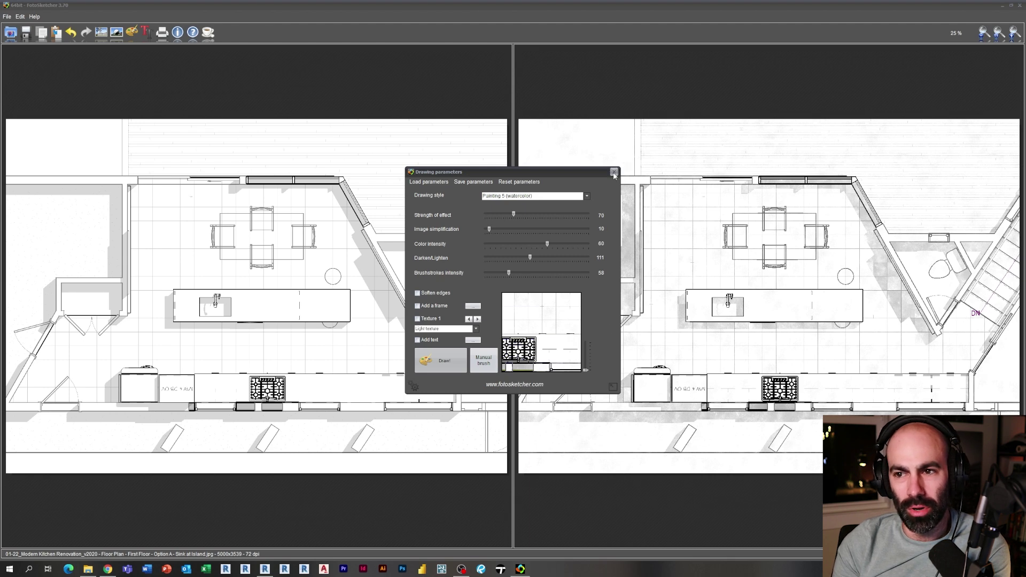
click(464, 182)
click(467, 384)
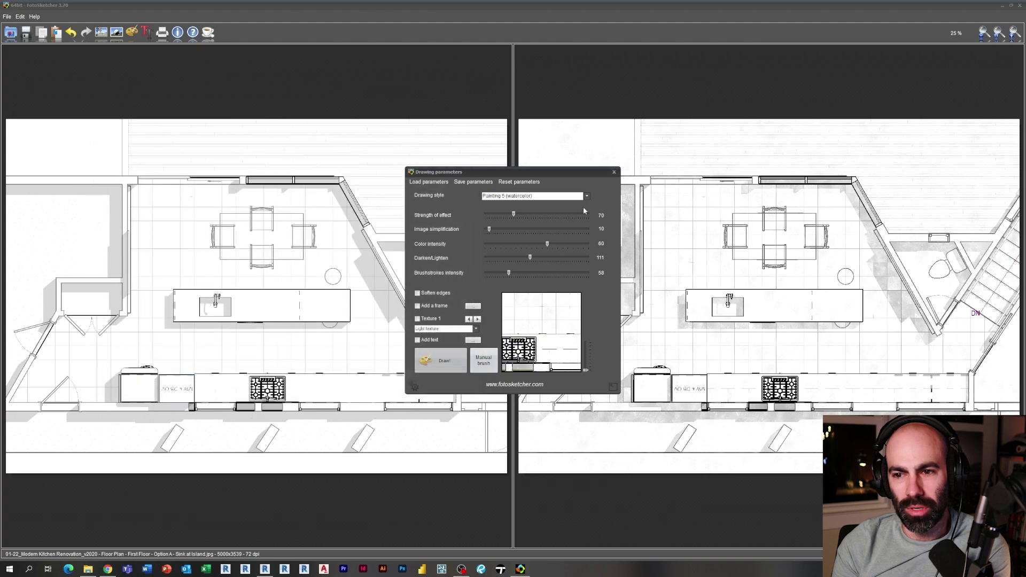
click(615, 171)
- Examine the watercolor rendering against the source plan around the island, floor tiles and cooktop
scroll(752, 288, up, 4)
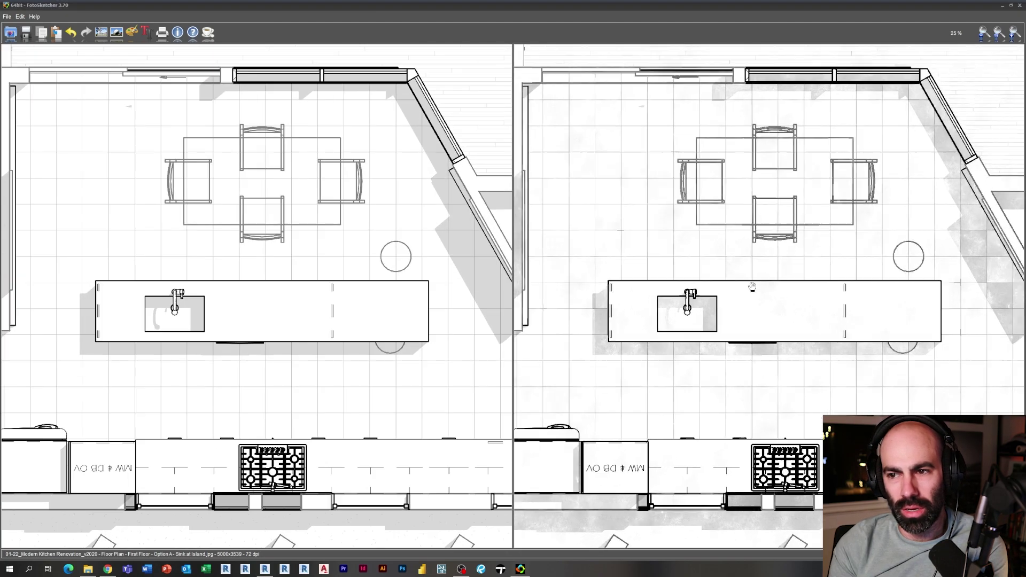
scroll(752, 287, up, 1)
drag(779, 302, 691, 328)
drag(989, 321, 975, 237)
scroll(852, 378, up, 3)
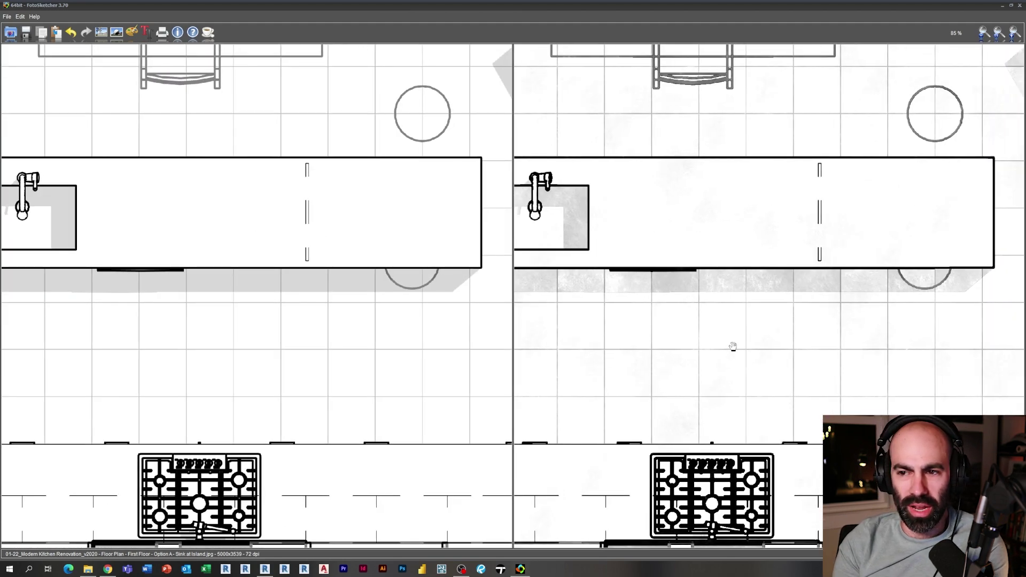
drag(730, 327, 831, 209)
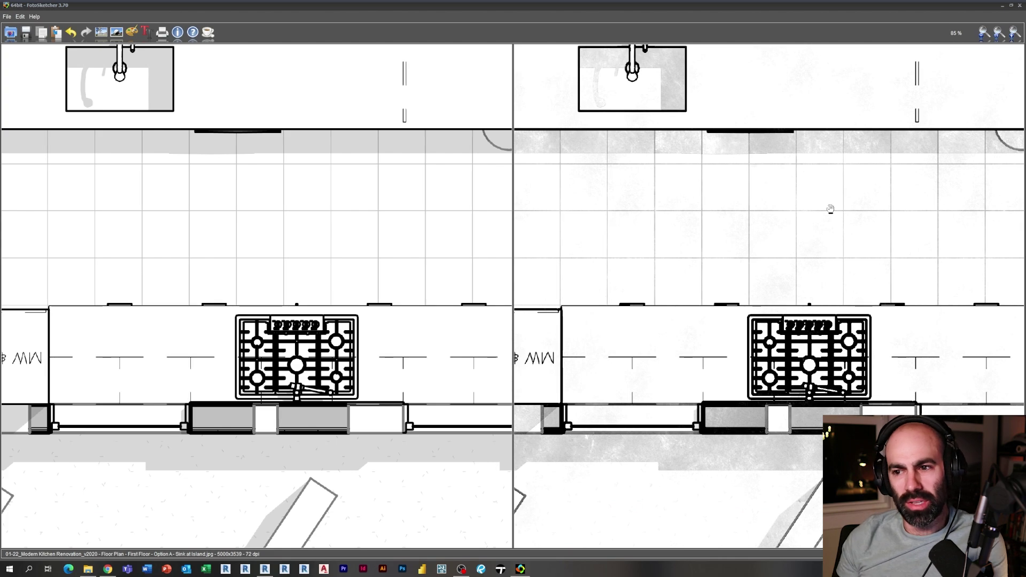
scroll(831, 209, up, 2)
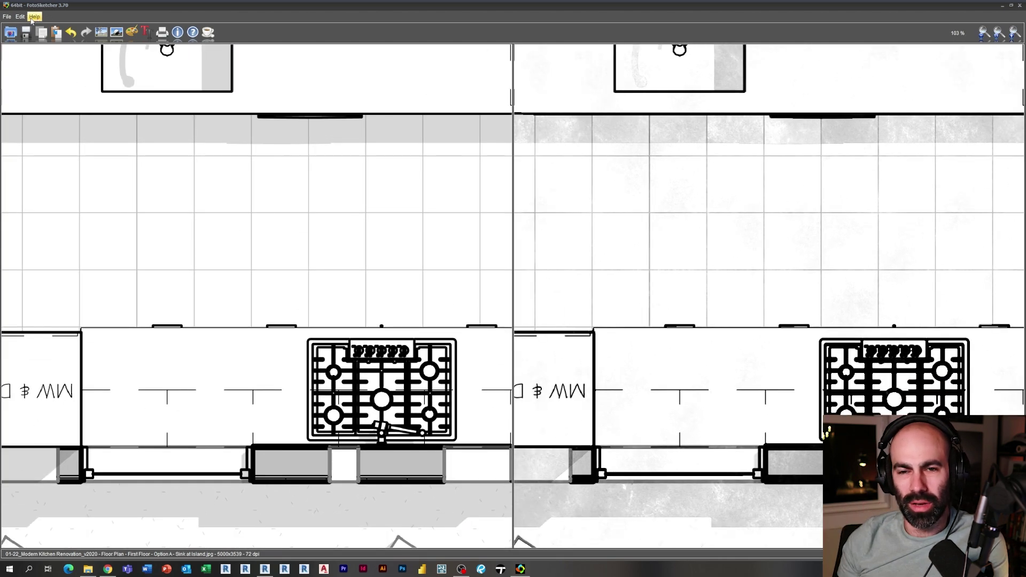
- Batch-process all ten exported images in the Revit Exports - 021722 folder with the current watercolor drawing parameters
click(19, 17)
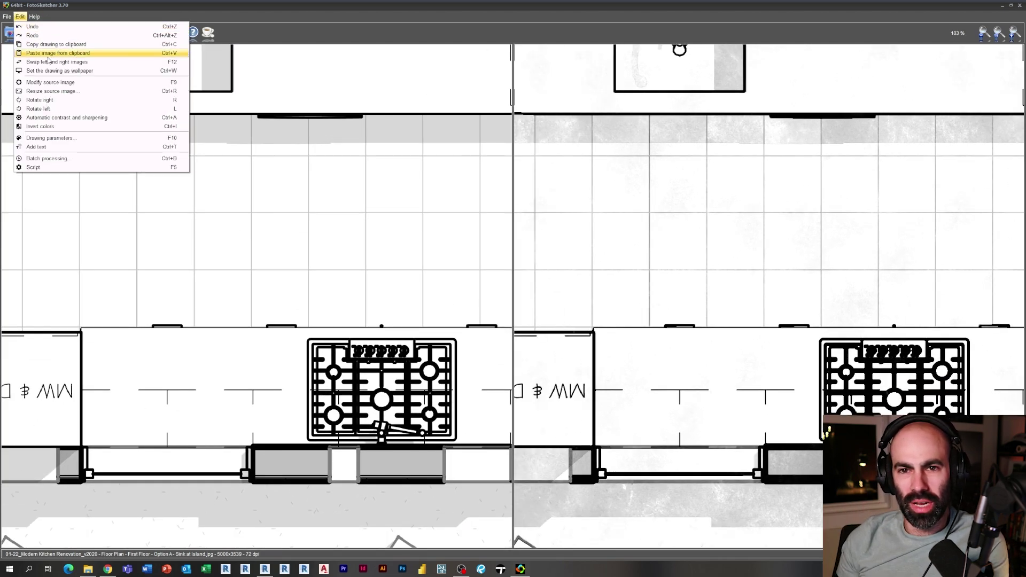
click(32, 159)
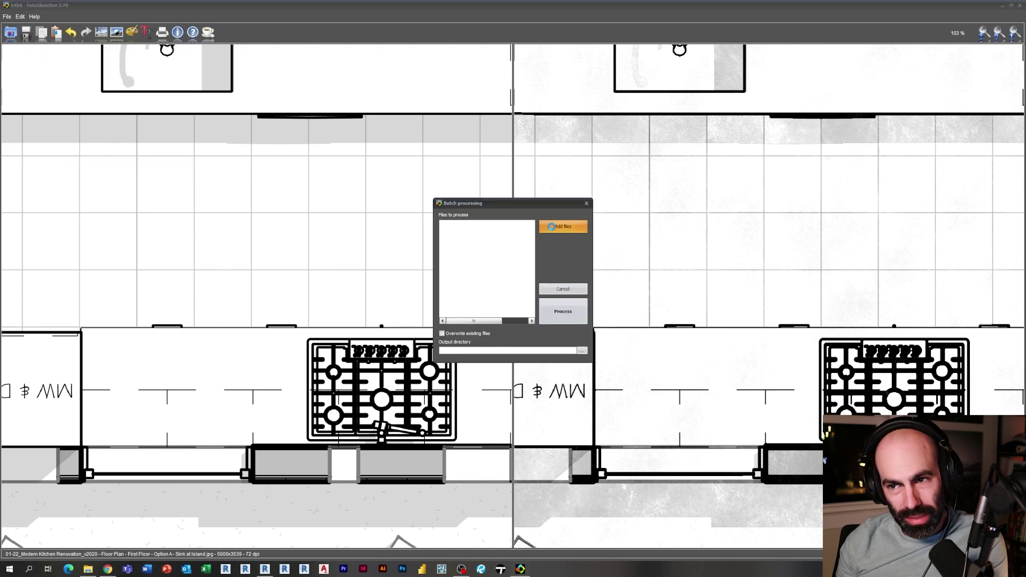
click(564, 227)
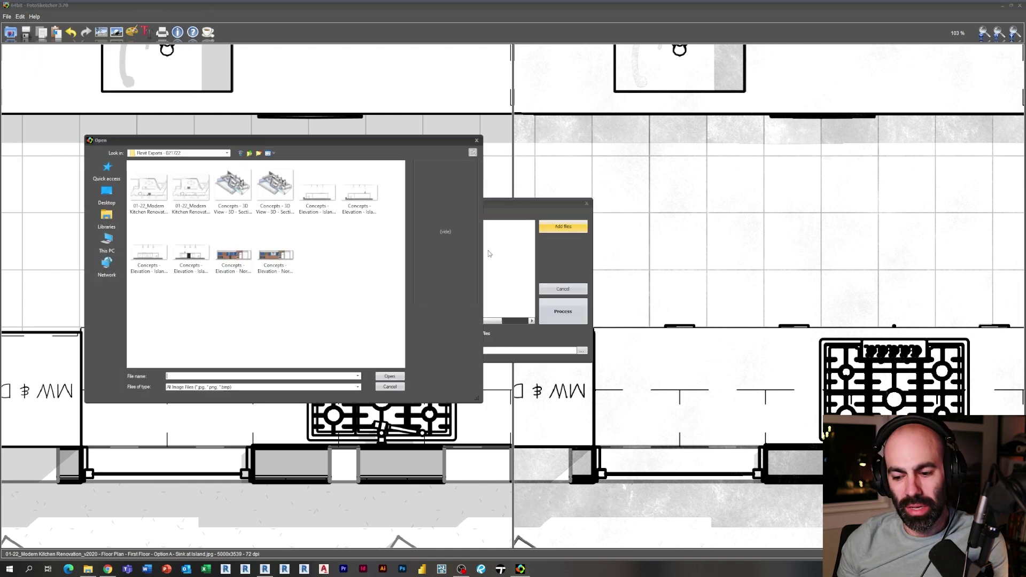
click(149, 187)
shift+click(275, 254)
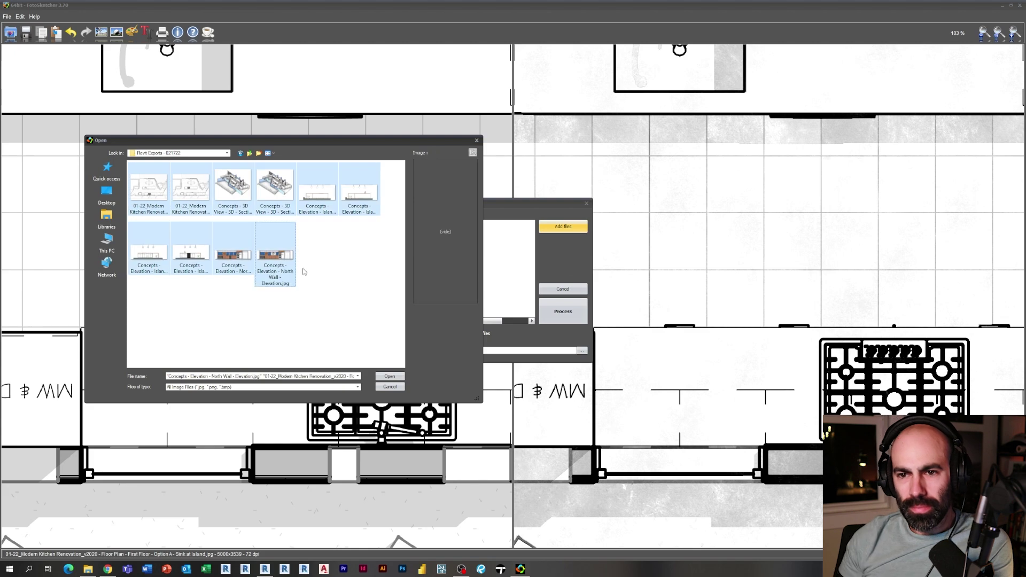
click(389, 376)
click(563, 311)
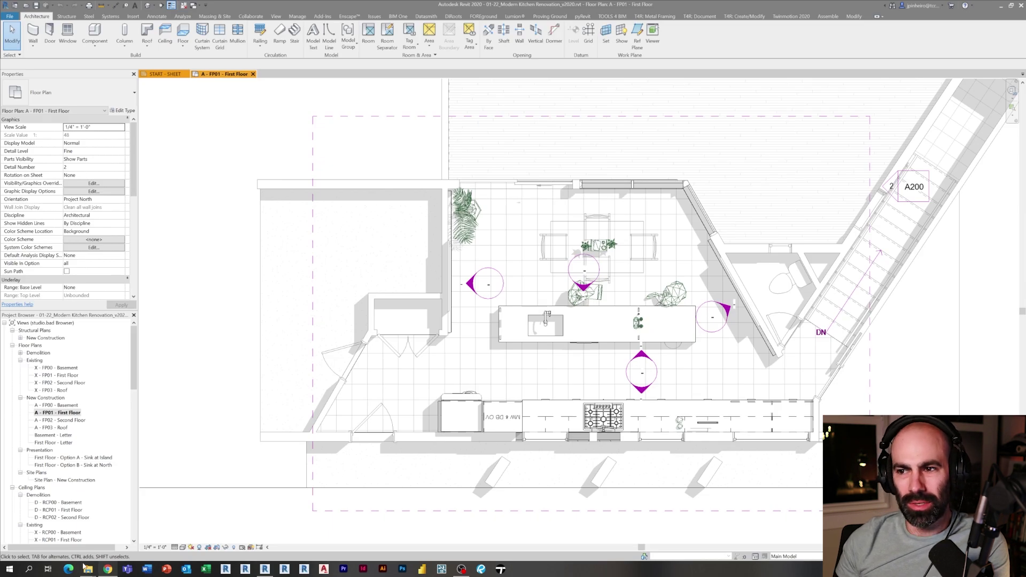
- Bring up the Revit Exports - 021722 folder and the blank Photoshop document, and activate the Move tool
mouse_move(87, 570)
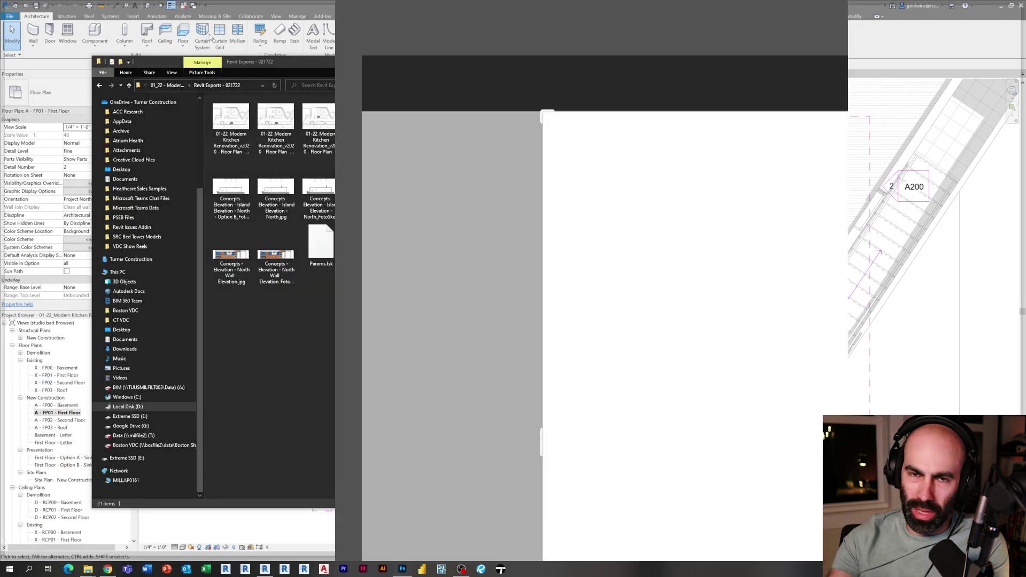
drag(367, 6, 412, 9)
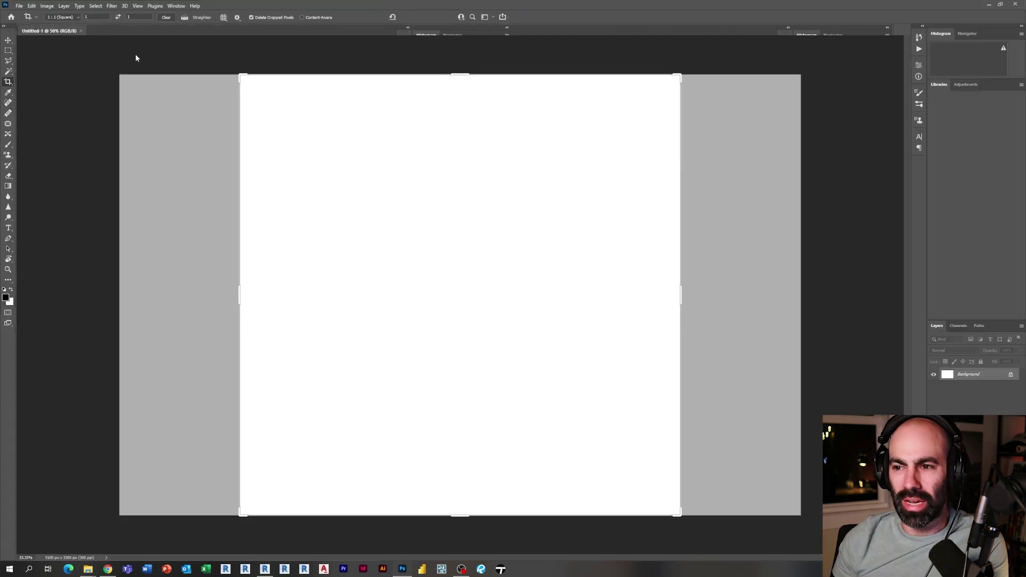
click(8, 41)
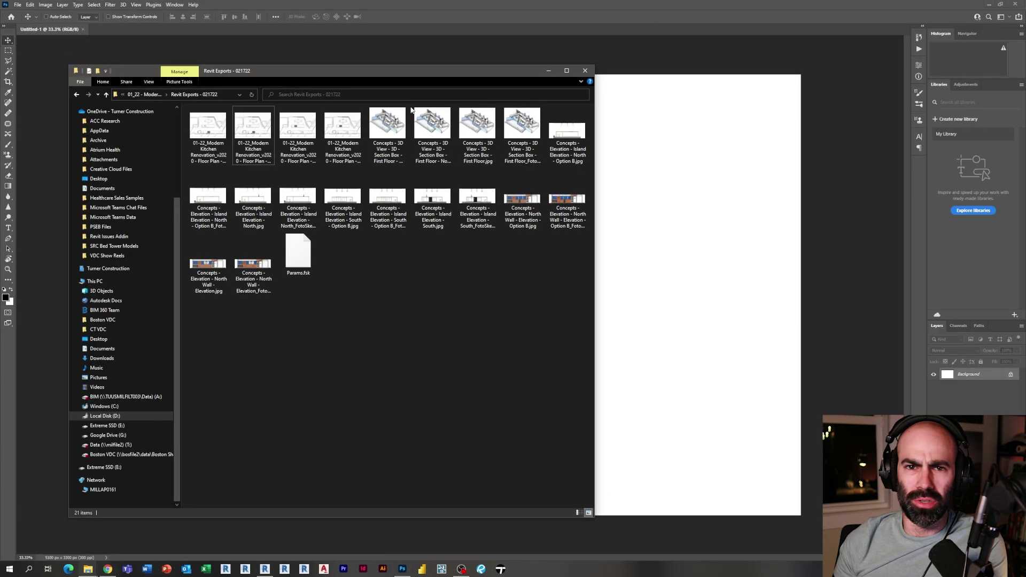
- Place the FotoSketcher versions of both floor plans, both island south elevations and both north wall elevations into the blank Photoshop document
click(252, 136)
ctrl+click(343, 136)
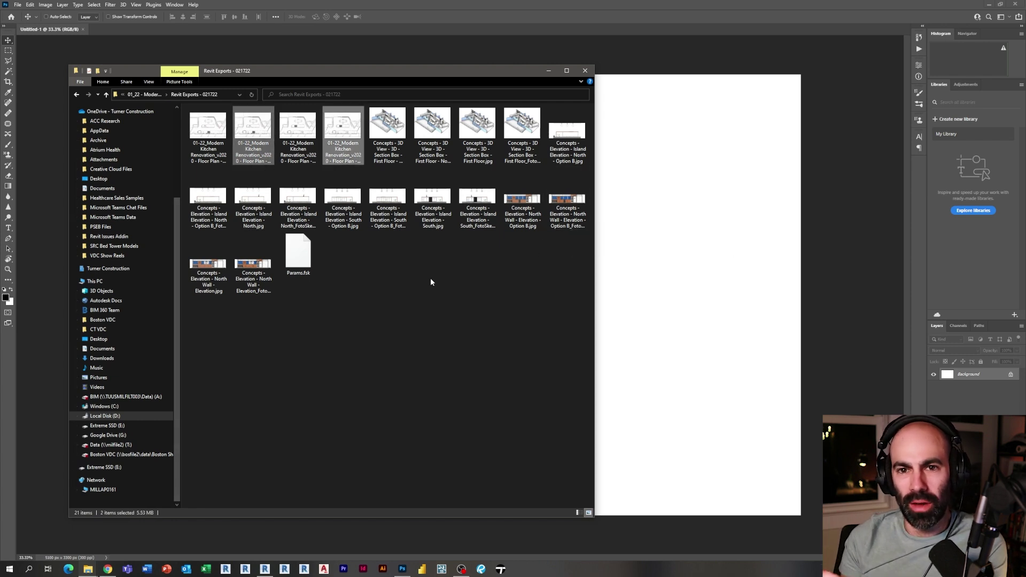
ctrl+click(388, 206)
ctrl+click(477, 213)
ctrl+click(567, 203)
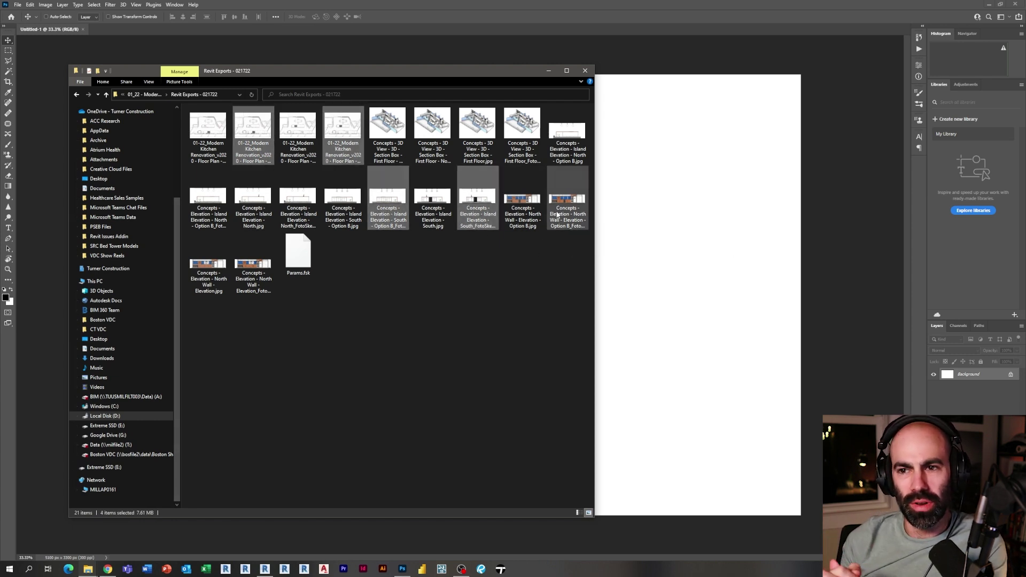
ctrl+click(252, 267)
click(671, 305)
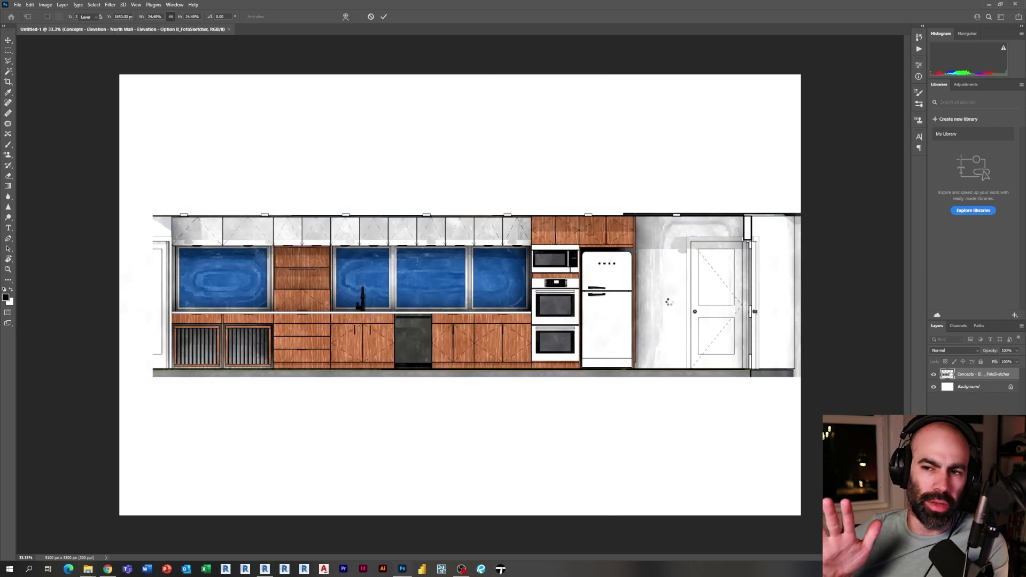
key(Return)
key(Return)
key(Return)
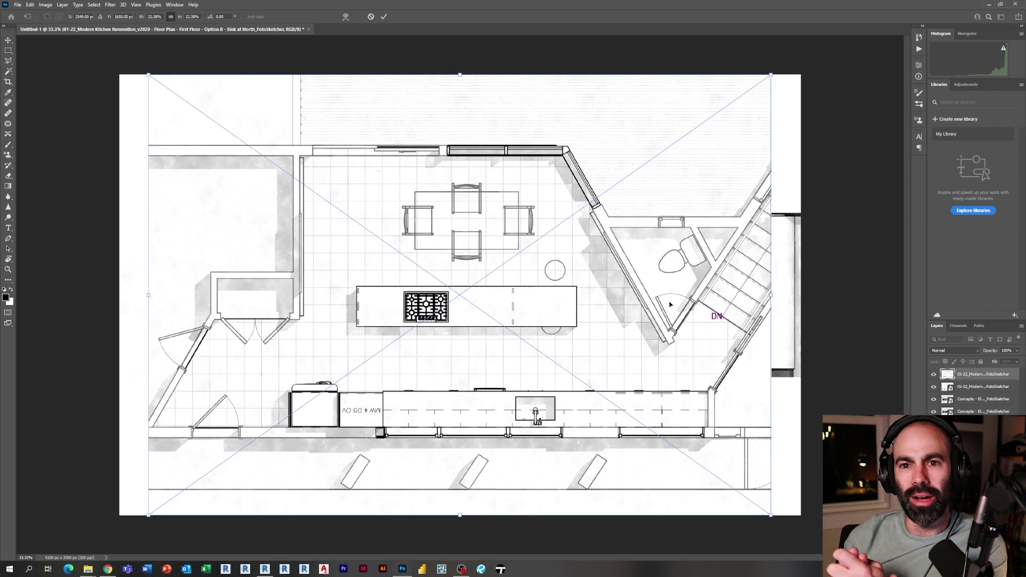
key(Return)
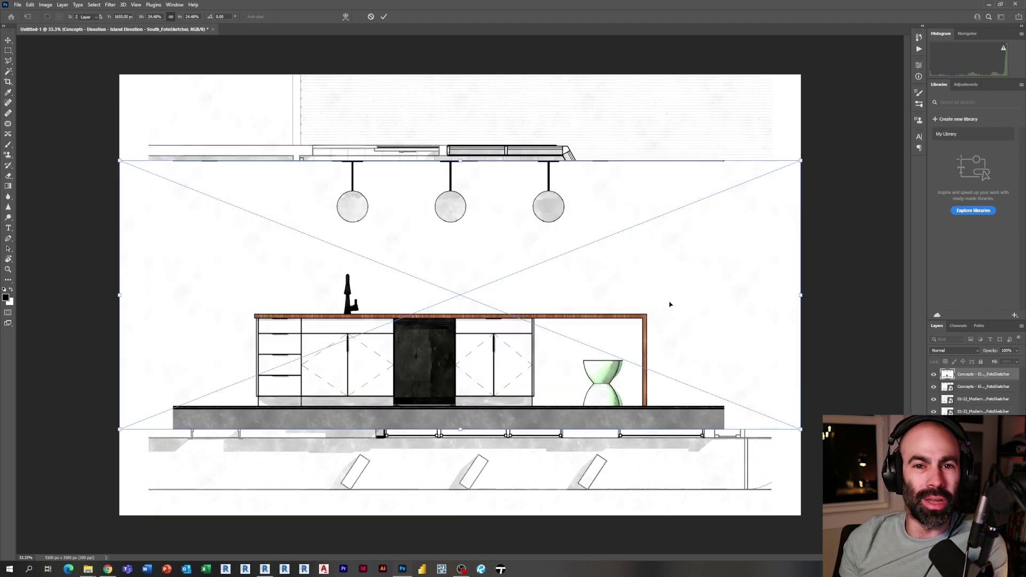
key(Return)
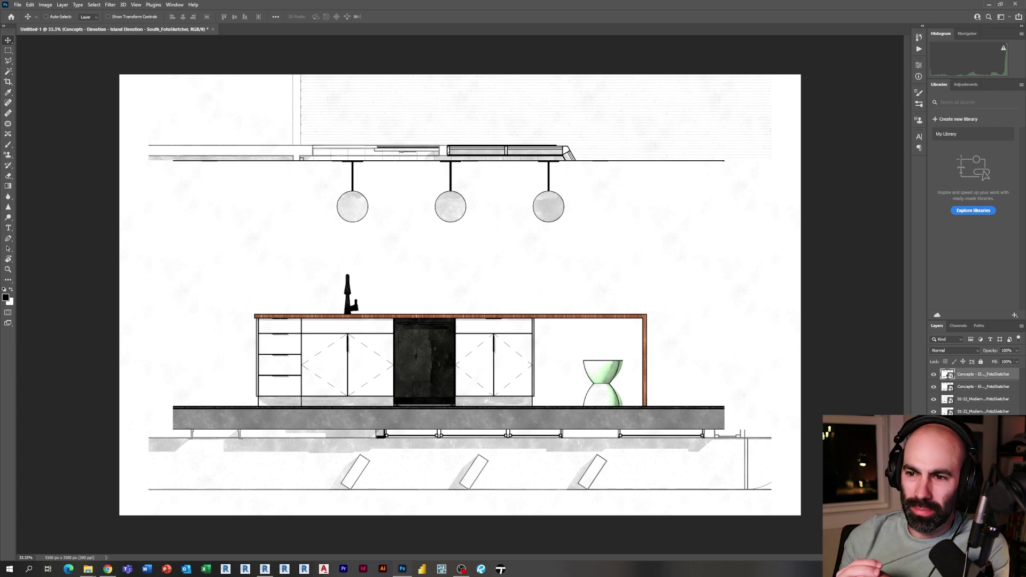
- Reorder the layers so that both floor plan layers sit above the elevation layers
click(980, 386)
click(981, 376)
click(981, 387)
mouse_move(976, 399)
mouse_down()
mouse_move(981, 370)
mouse_move(975, 381)
mouse_up()
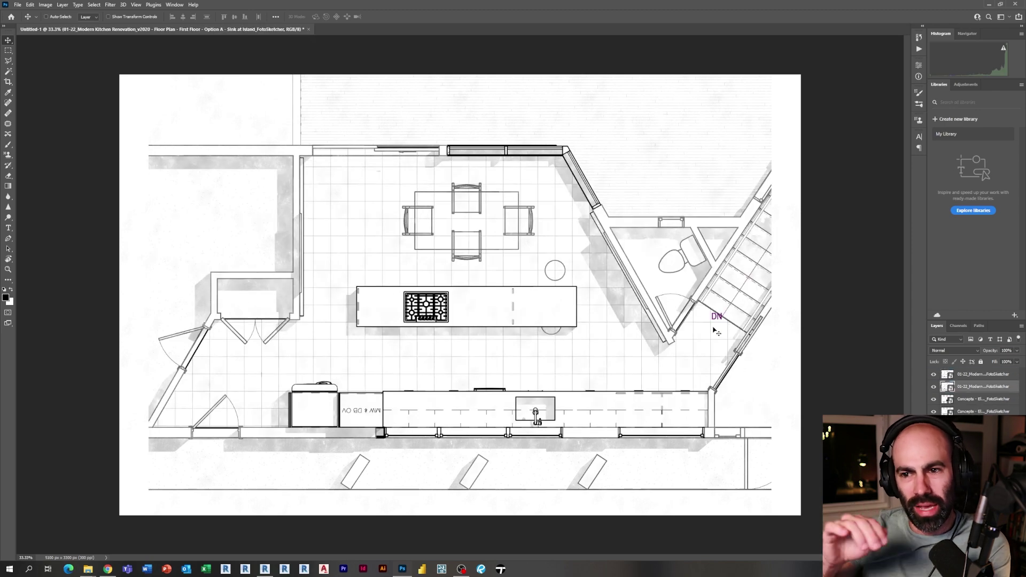
- Scale both floor plans down together to just under half the page width and place them in the upper-left part of the page
key(ctrl+t)
drag(775, 517, 457, 341)
drag(422, 277, 402, 285)
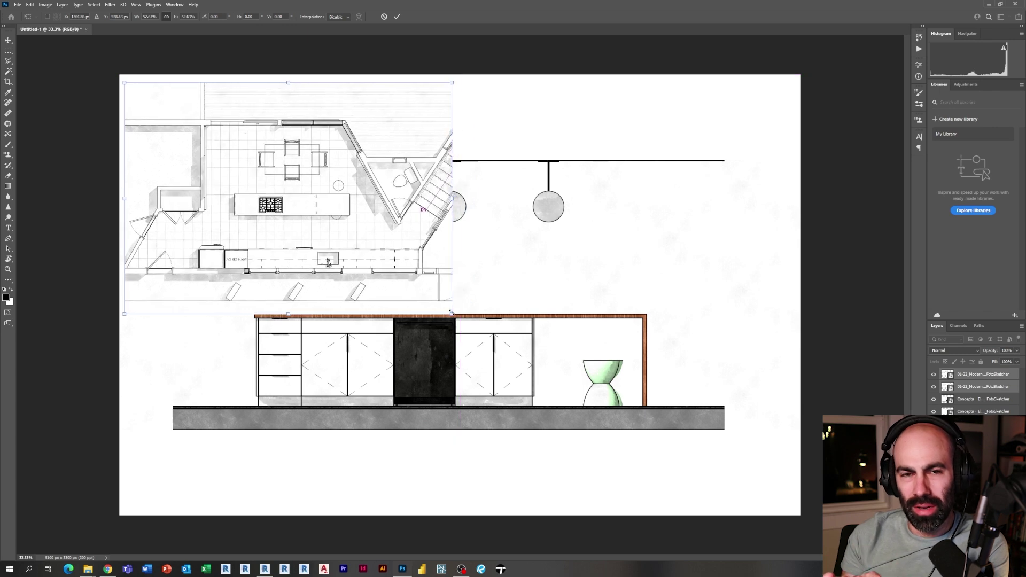
drag(452, 314, 454, 293)
key(Return)
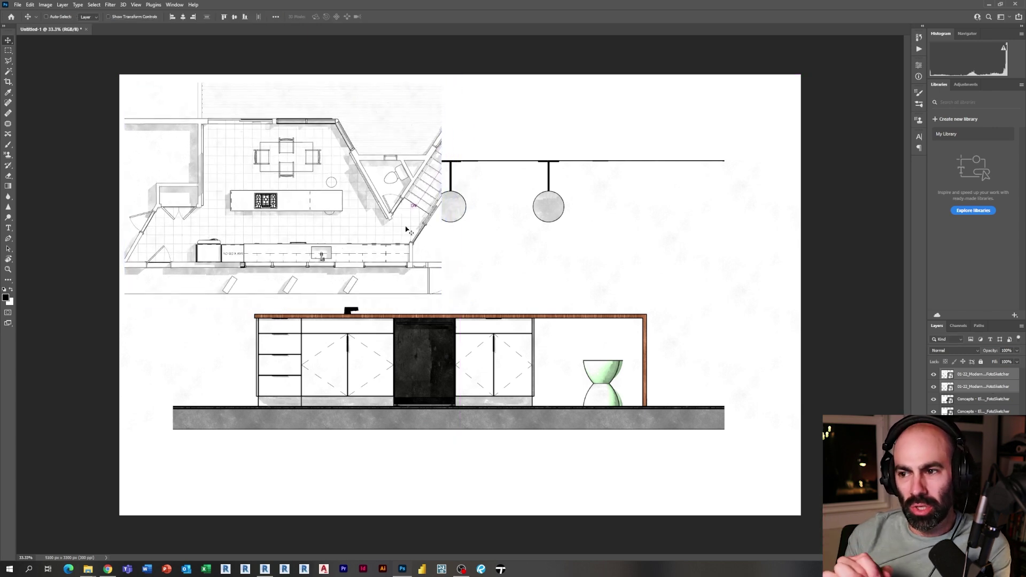
- Move the Option B floor plan horizontally beside the Option A plan, into the page's upper-right half
drag(329, 250, 572, 249)
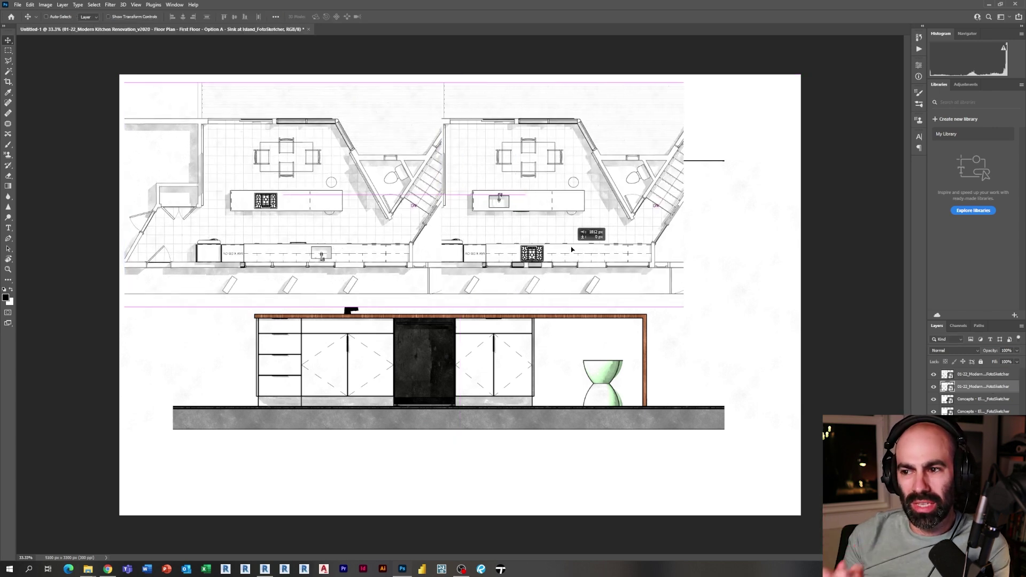
key(ctrl+z)
drag(347, 270, 701, 270)
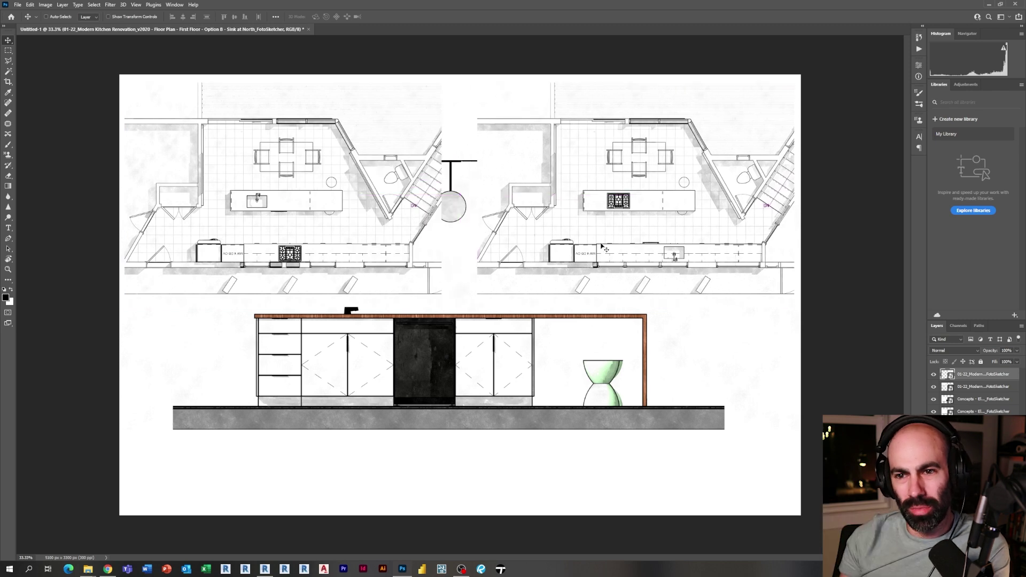
- Shift the Option A and Option B floor plans closer together and select both plan layers
drag(398, 227, 387, 238)
right_click(371, 230)
click(379, 234)
ctrl+click(984, 375)
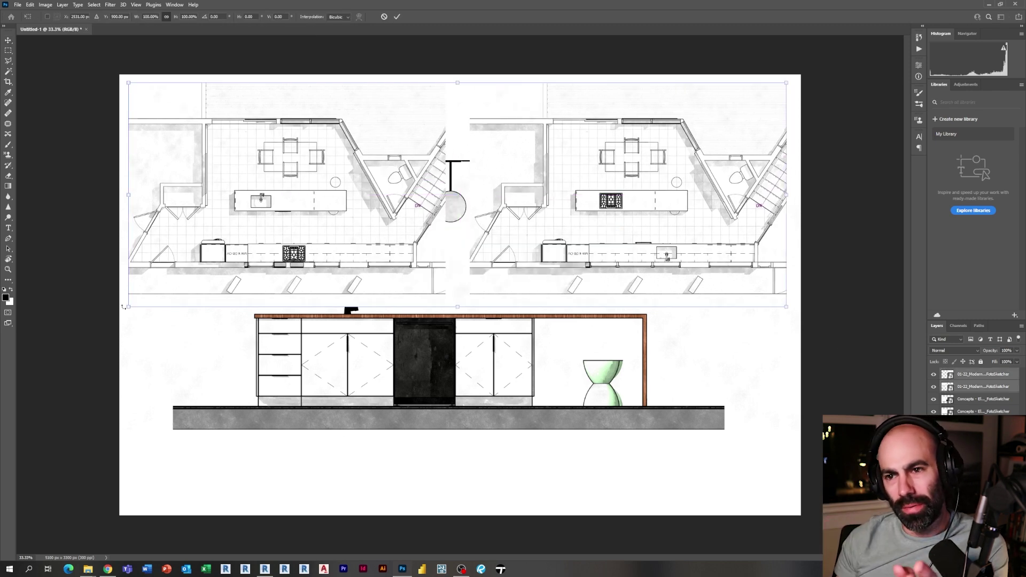
right_click(750, 275)
click(763, 279)
mouse_move(755, 265)
mouse_down()
mouse_move(764, 264)
mouse_move(736, 265)
mouse_up()
shift+click(989, 386)
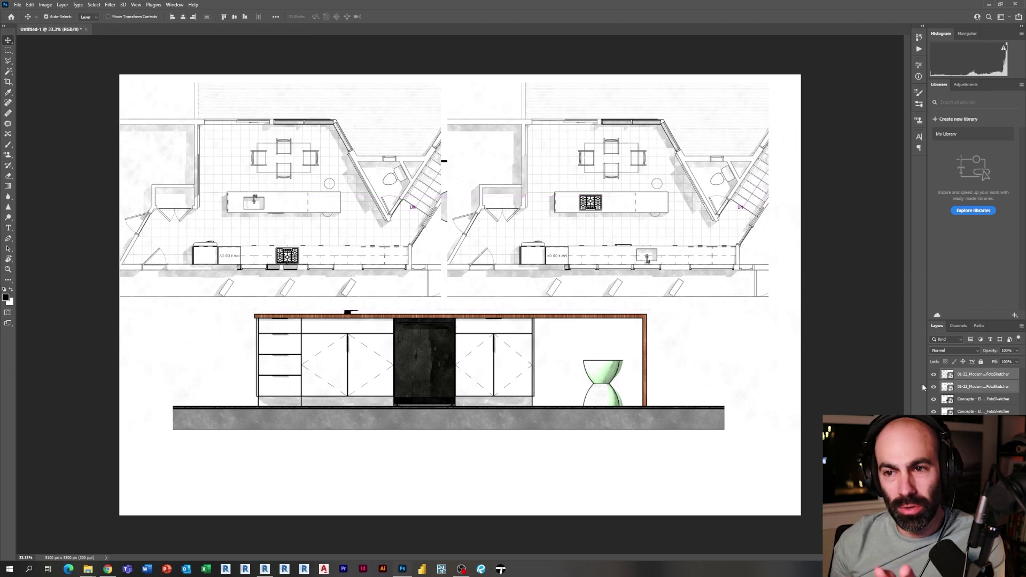
- Enlarge both floor plans together to nearly fill the page width and reposition the pair along the page's upper edge
key(ctrl+t)
drag(768, 309, 793, 319)
key(Return)
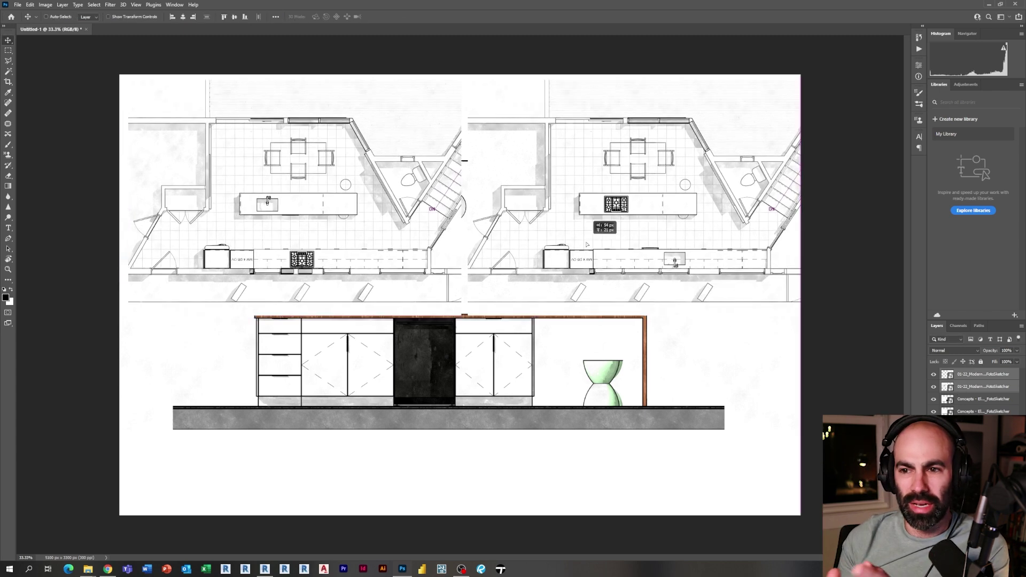
drag(579, 254, 592, 219)
key(shift+Down)
key(shift+Down)
key(shift+Down)
key(shift+Down)
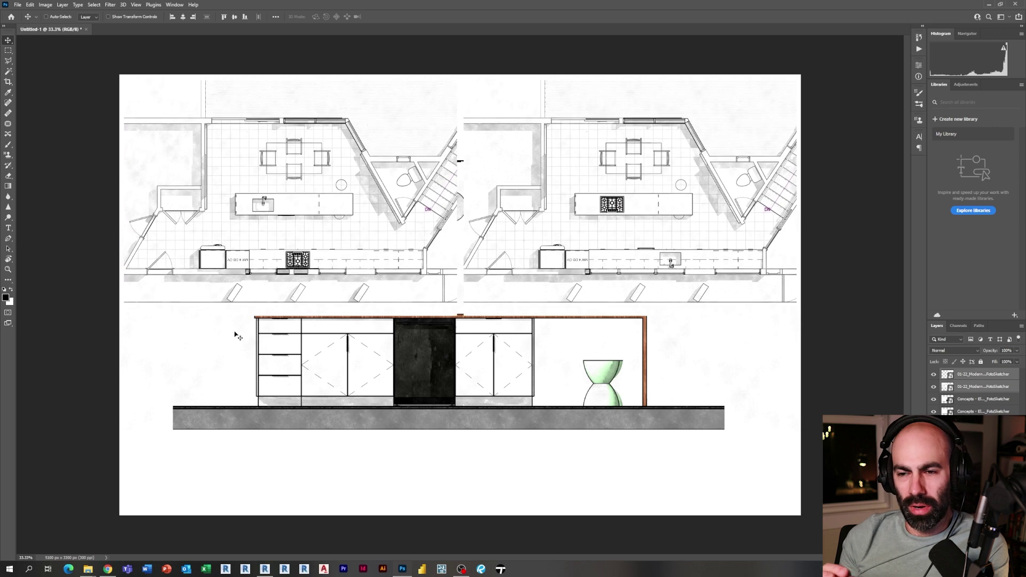
- Move the large island south elevation down below the floor plans
right_click(428, 356)
click(444, 363)
drag(548, 370, 552, 408)
- Show the rulers and place vertical guides at both ends of the island in each floor plan
key(ctrl+r)
drag(19, 321, 238, 313)
drag(19, 347, 356, 322)
drag(20, 369, 695, 362)
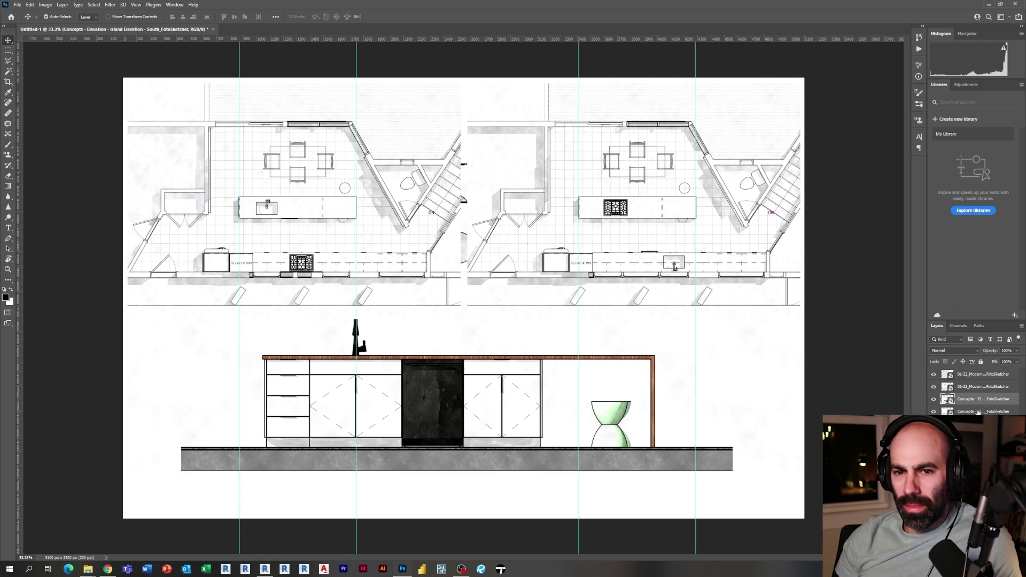
- Scale both island south elevations to about 30% to match the plan islands, and place one beneath each option's plan
drag(539, 400, 504, 388)
key(ctrl+t)
drag(783, 159, 418, 418)
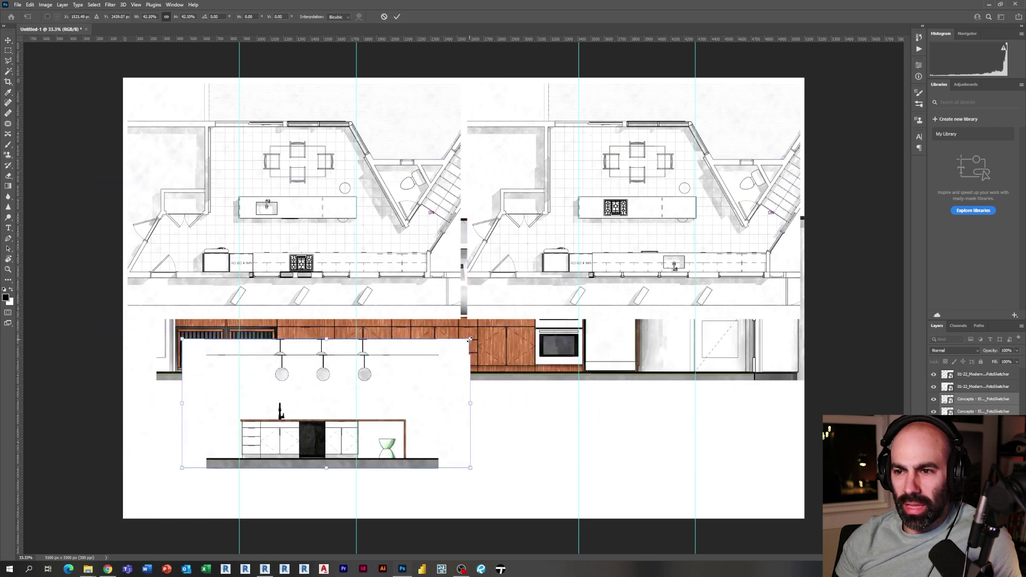
drag(463, 344, 387, 376)
drag(379, 412, 392, 418)
key(Return)
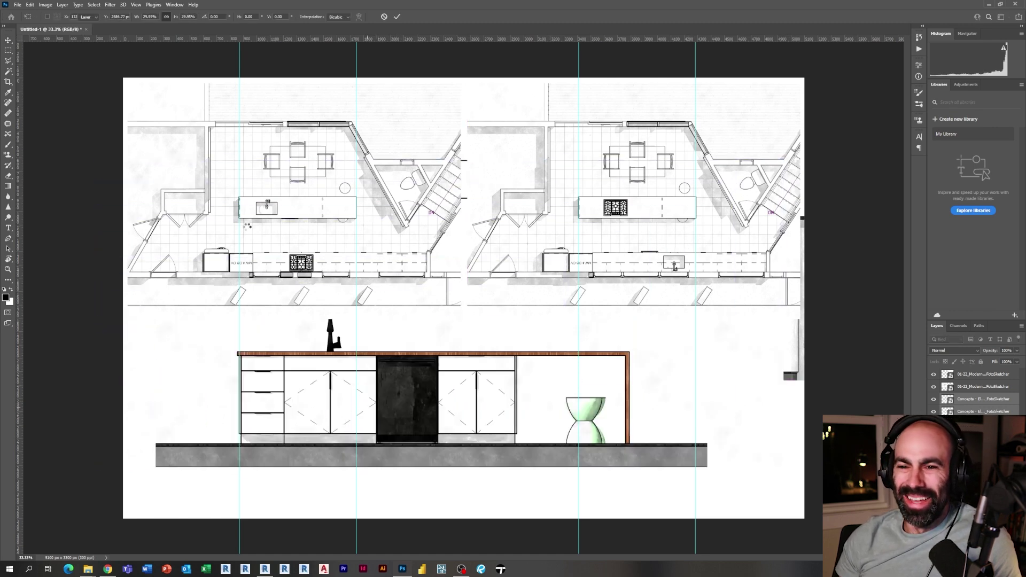
drag(309, 428, 680, 434)
ctrl+drag(499, 450, 315, 423)
- Select both north wall elevations and arrange their layers directly beneath the two floor plan layers
right_click(321, 343)
click(347, 361)
ctrl+shift+click(375, 344)
key(ctrl+])
key(ctrl+])
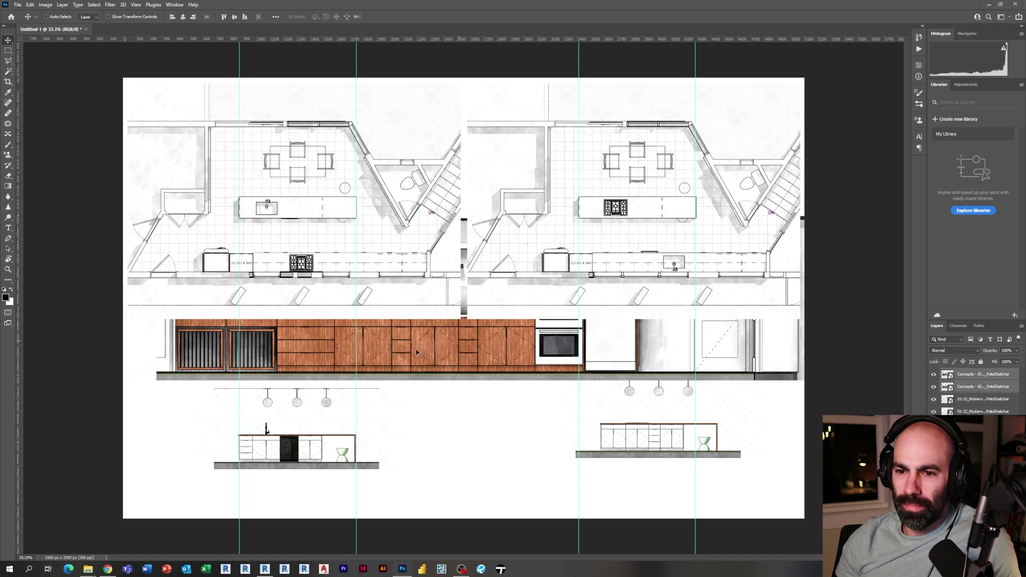
drag(982, 389, 983, 415)
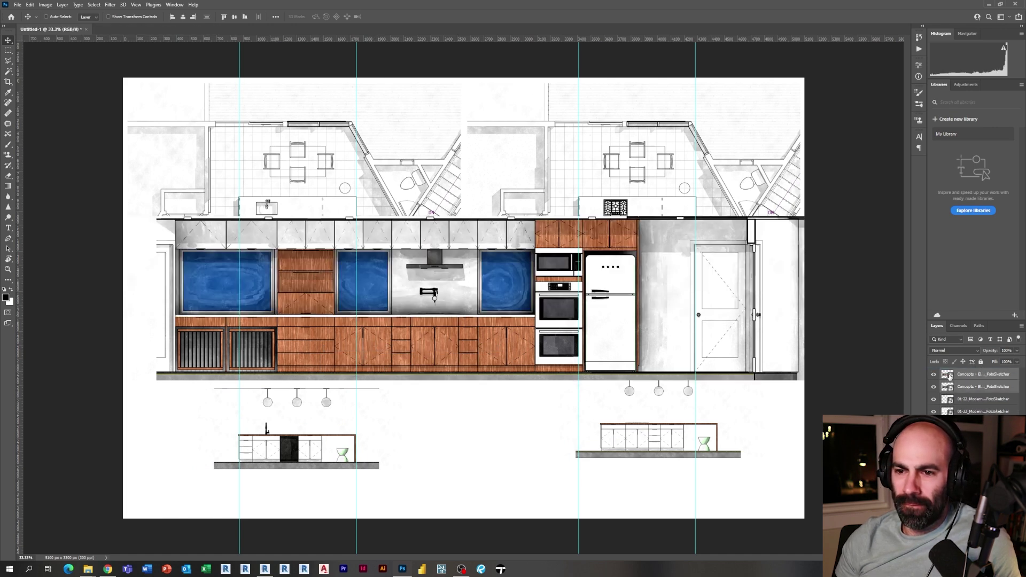
drag(984, 412, 984, 413)
- Move the four vertical guides to the ends of the north wall counter run in each floor plan
drag(239, 336, 204, 326)
drag(356, 332, 426, 333)
drag(579, 288, 544, 287)
drag(695, 295, 771, 296)
- Scale both north wall elevations together to about 49% and place them beneath the Option A floor plan
key(ctrl+t)
drag(340, 339, 373, 340)
drag(836, 217, 532, 340)
drag(465, 351, 484, 348)
drag(536, 290, 508, 312)
drag(440, 345, 444, 345)
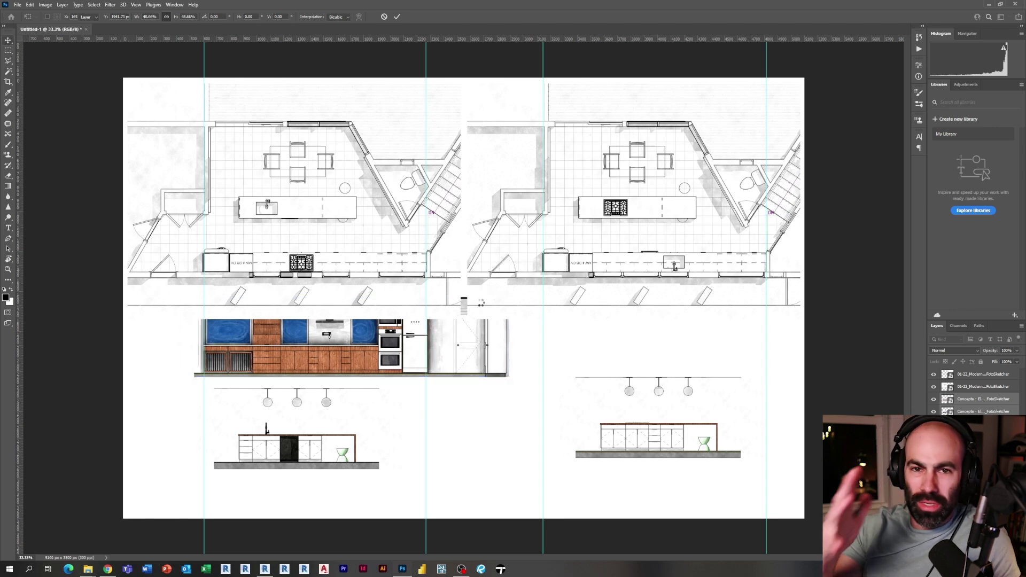
key(Return)
- Move the Option B north wall elevation horizontally so it sits beneath the Option B floor plan
drag(372, 353, 455, 353)
right_click(207, 326)
click(219, 332)
drag(219, 333, 604, 333)
- Shift the north wall and island elevations to form two evenly spaced rows beneath the floor plans
right_click(384, 349)
click(397, 354)
drag(397, 353, 338, 348)
key(shift+Left)
key(shift+Left)
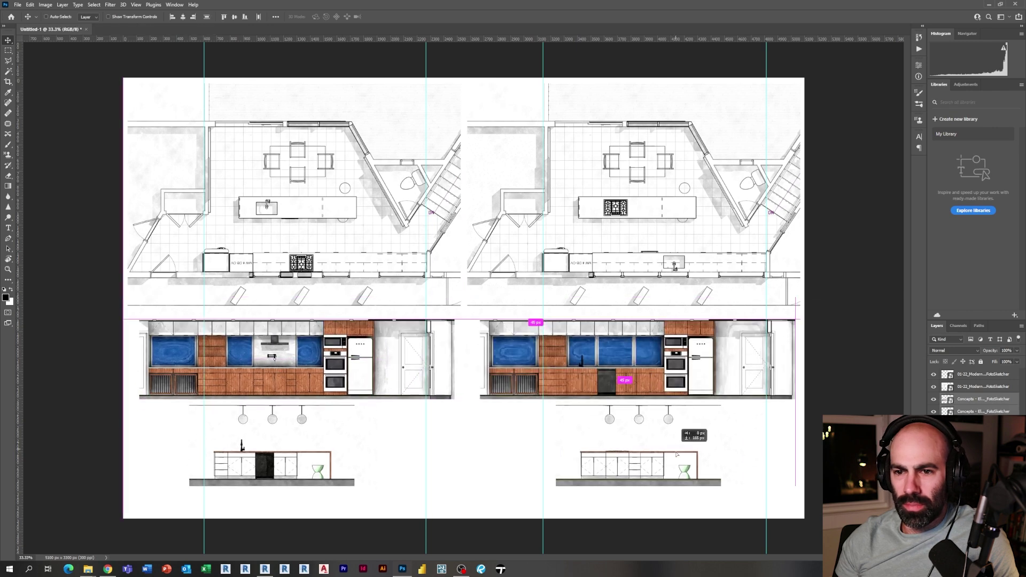
drag(658, 408, 673, 409)
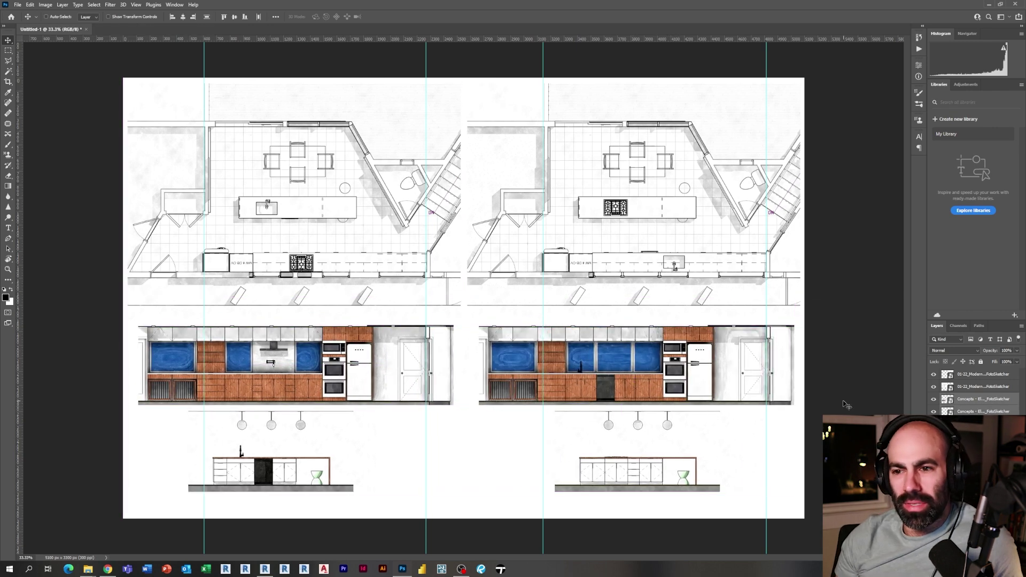
- Move the first guide to the Option A island's left end and align the Option A island elevation to it
drag(204, 296, 239, 297)
right_click(271, 452)
right_click(255, 463)
click(268, 468)
drag(268, 468, 294, 469)
key(shift+Right)
- Move the Option B guide to its plan island's left end and align the Option B island elevation to it
drag(543, 444, 578, 450)
right_click(593, 459)
click(603, 465)
key(shift+Left)
drag(590, 487, 590, 486)
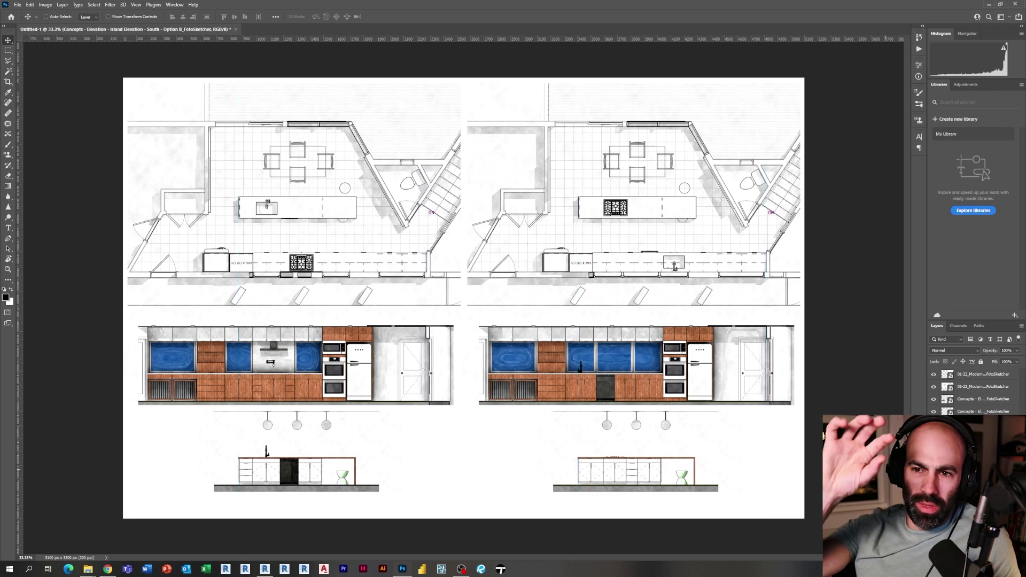
- Marquee-select the strip above the plans' exterior wall and hide it on the Option A floor plan with an inverted layer mask
click(969, 387)
shift+click(967, 375)
click(8, 50)
drag(110, 67, 887, 112)
click(973, 387)
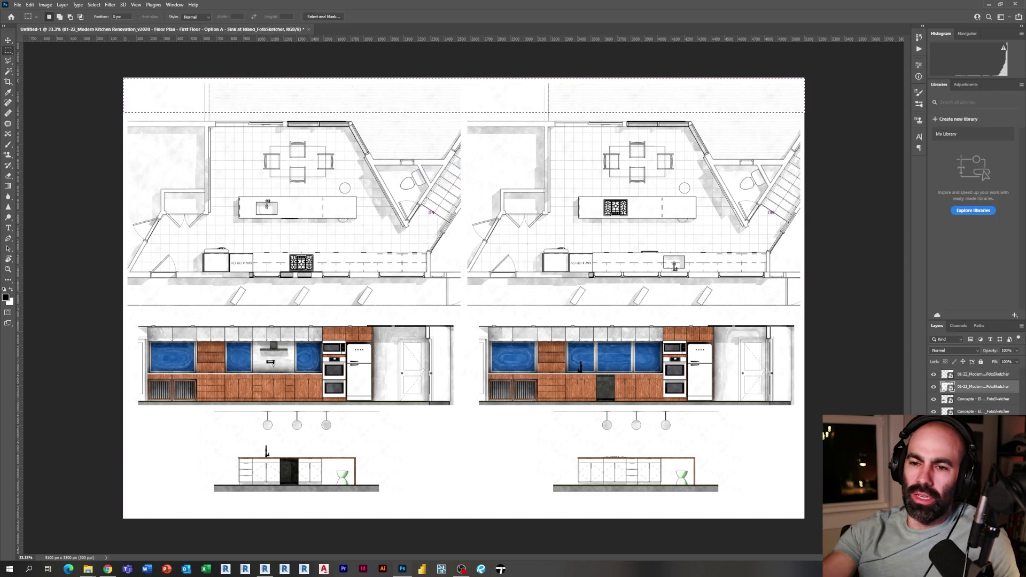
click(967, 557)
key(ctrl+i)
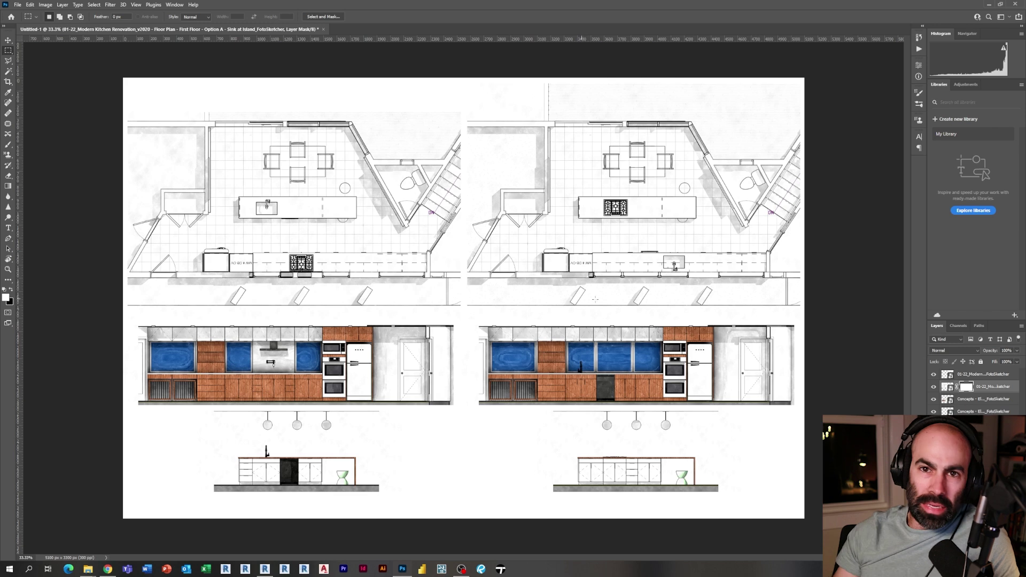
- Marquee-select the strip above the plans' exterior wall and hide it on the Option B floor plan with an inverted layer mask
drag(798, 95, 871, 109)
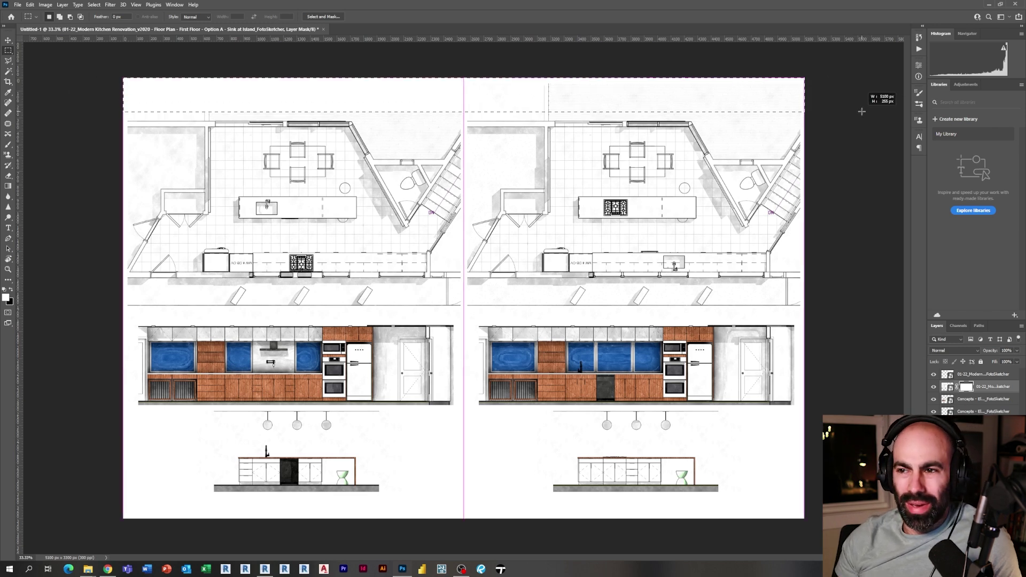
click(947, 374)
click(960, 550)
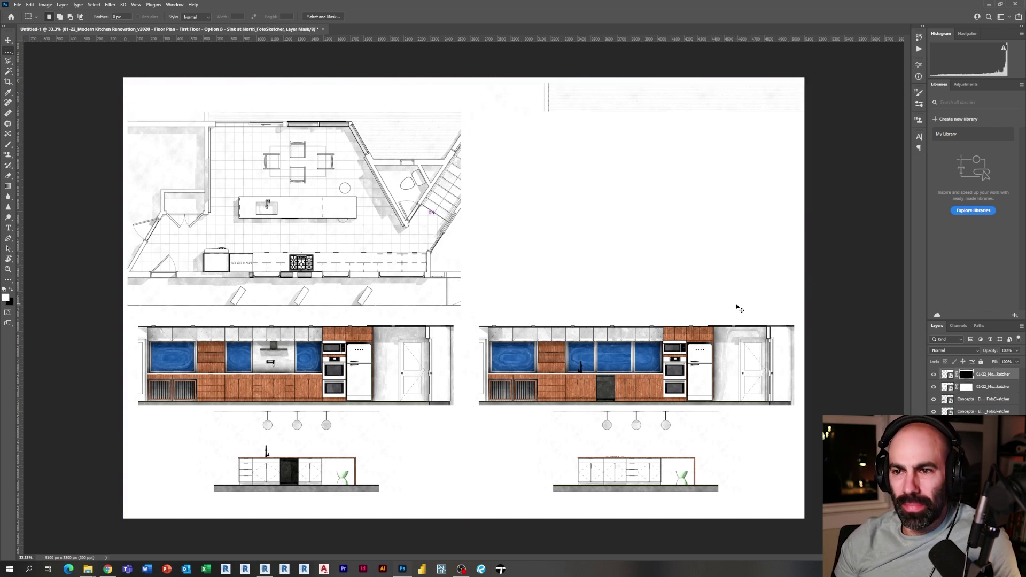
key(ctrl+i)
- Select all the drawing layers and shift them straight up so the floor plans sit near the page's upper edge
click(9, 40)
right_click(226, 121)
click(231, 126)
key(ctrl+alt+a)
drag(725, 266, 725, 239)
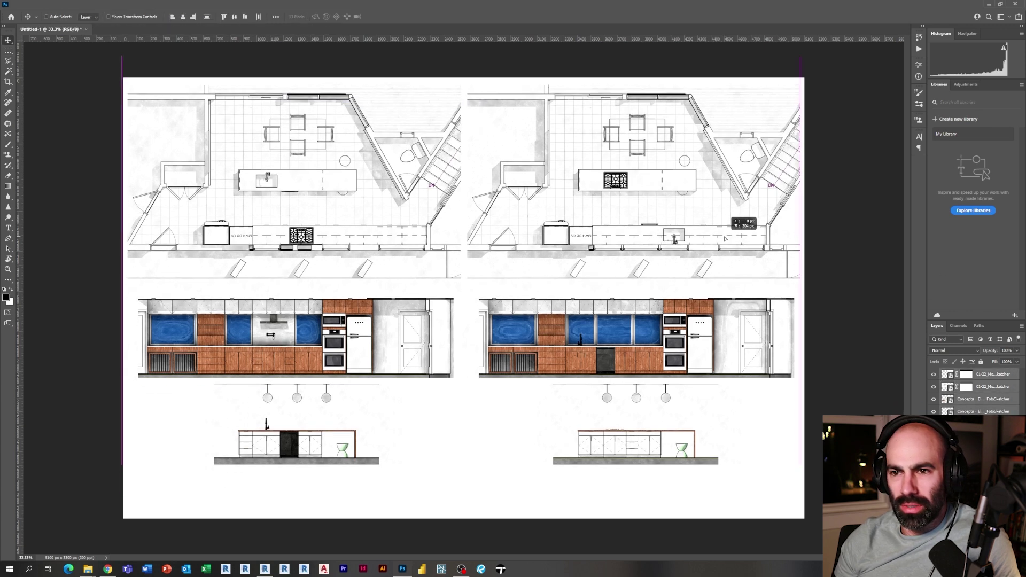
- Select the elevation layers and nudge them down slightly to separate them from the floor plans
click(984, 400)
shift+click(985, 411)
key(Down)
key(Down)
key(Down)
key(Down)
key(Down)
key(Down)
key(Down)
key(Down)
key(Down)
key(Down)
key(Down)
key(Down)
key(Down)
key(Down)
key(Down)
key(Down)
key(Down)
key(Down)
key(Down)
key(Down)
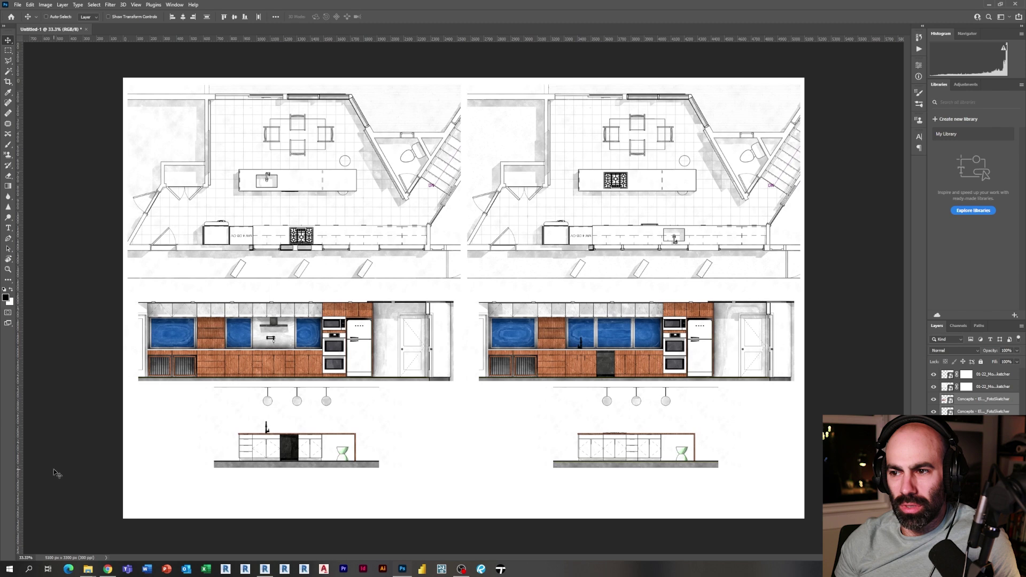
- Add the text label "option a - sink at island" beneath the Option A island elevation
click(8, 228)
drag(160, 484, 519, 540)
text(OP)
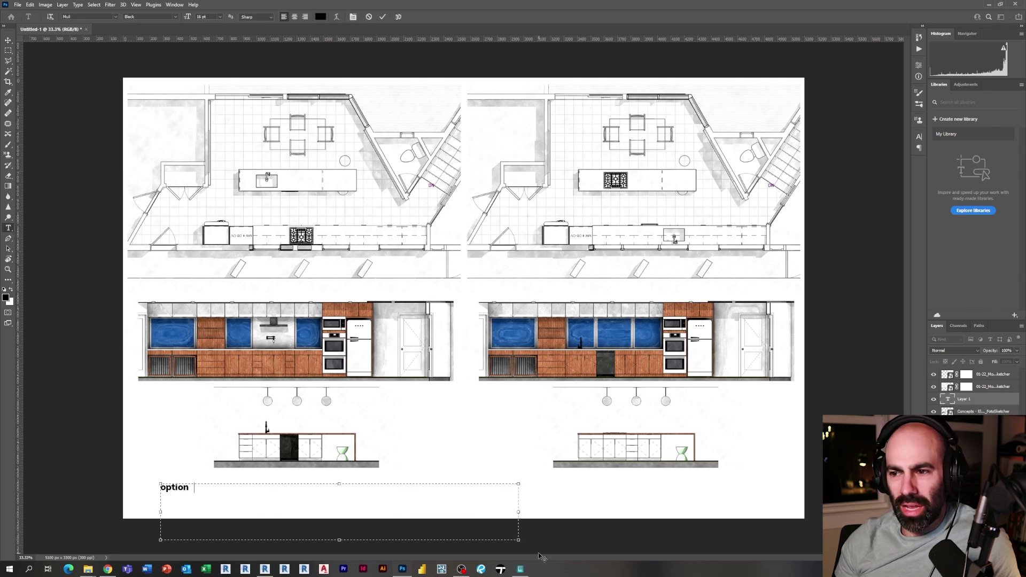
text(tion a - sink at )
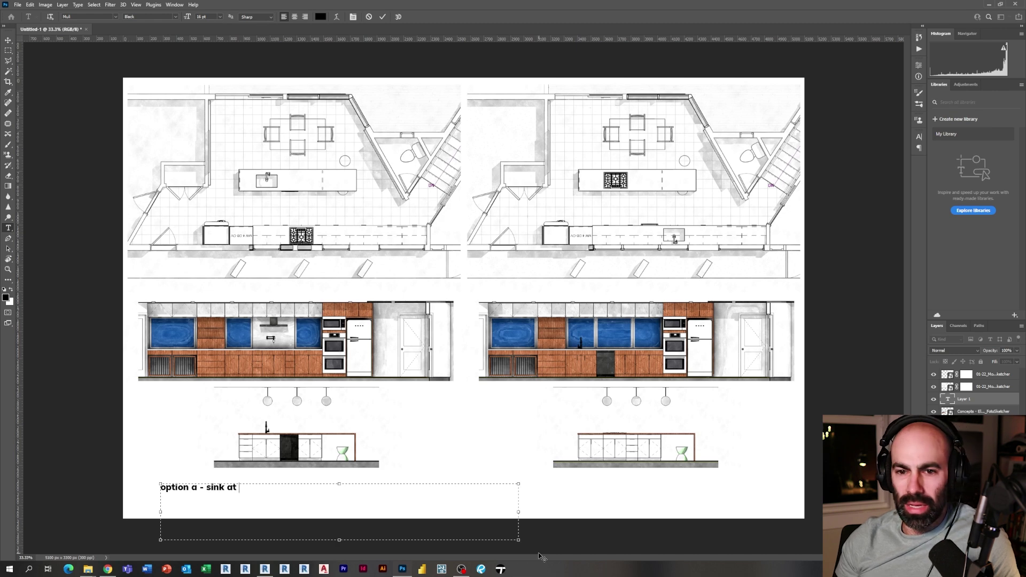
text(island)
- Set the whole Option A label in Century Gothic Regular
key(ctrl+a)
click(116, 17)
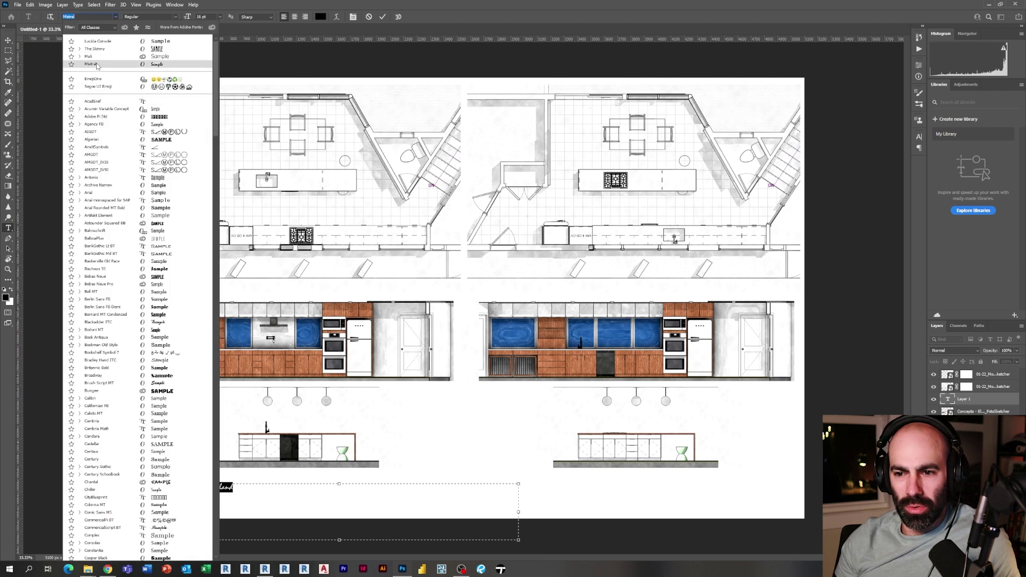
text(cent)
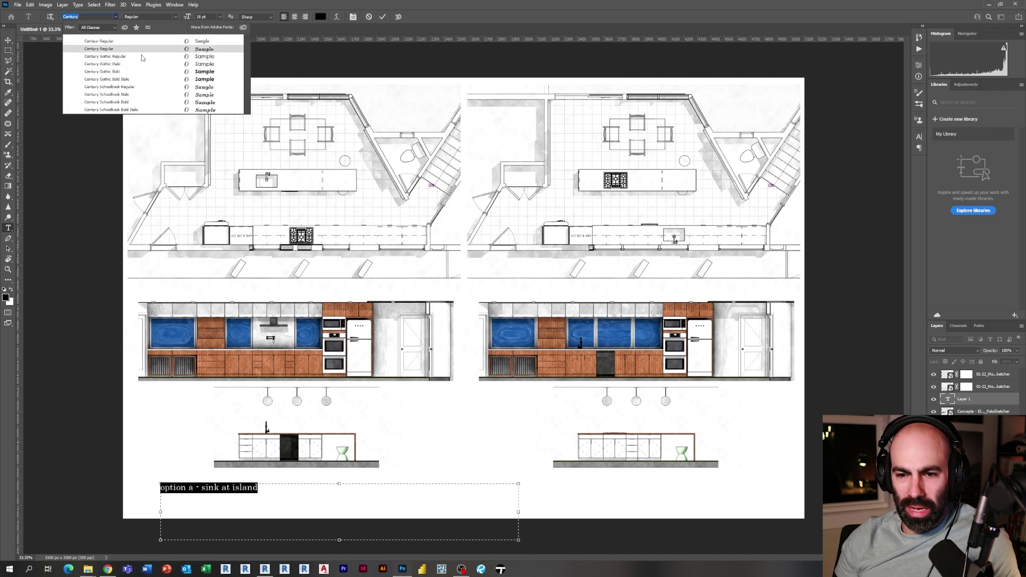
click(142, 57)
key(ctrl+Return)
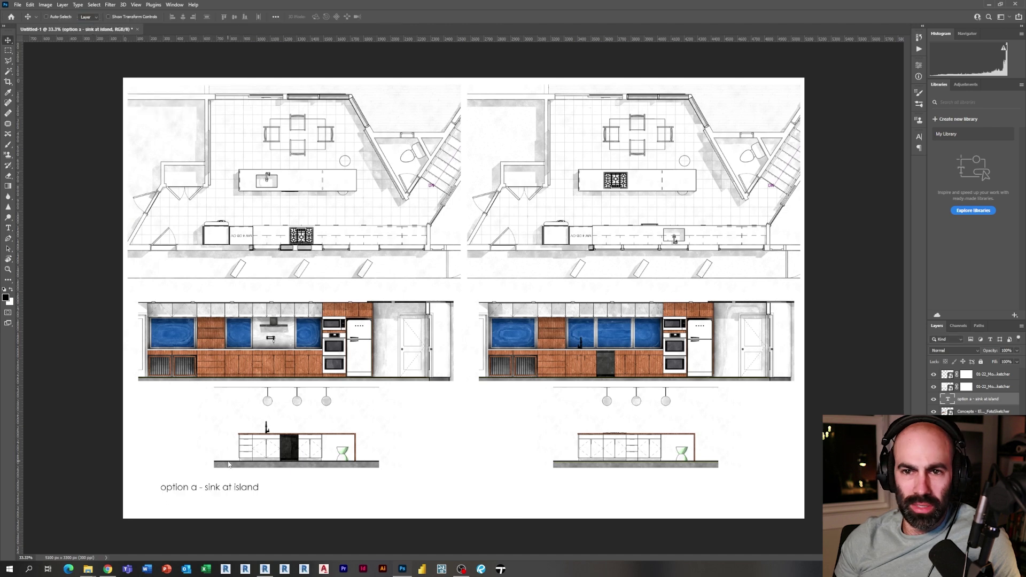
- Enlarge the Option A label and rewrite it as "[ option a ] sink at island"
key(ctrl+t)
drag(274, 496, 332, 521)
key(Return)
click(229, 490)
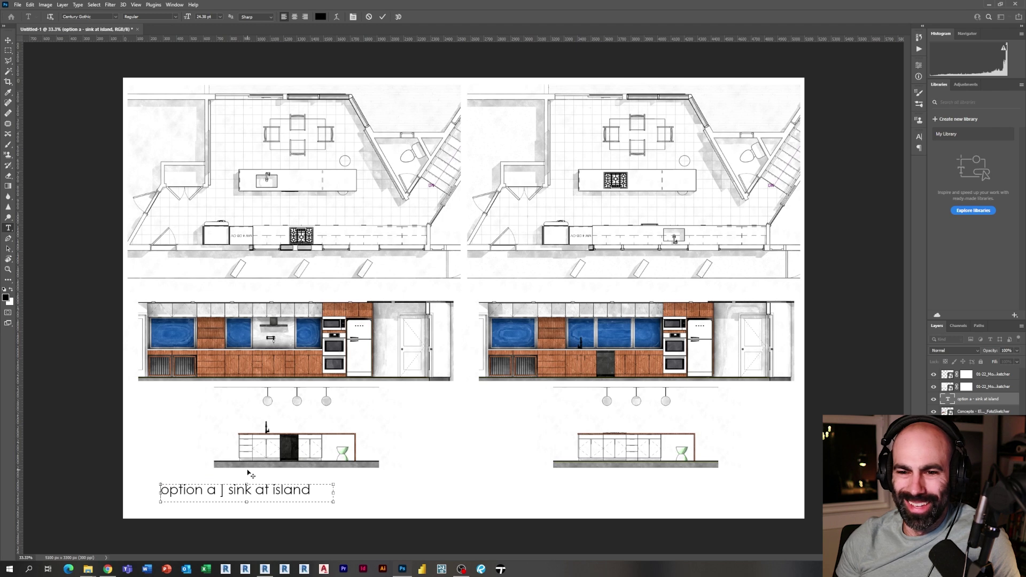
key(Home)
text([)
key(ctrl+Return)
key(v)
- Find the studio logo in the Projects folder on the Extreme SSD drive and bring it into the Photoshop composition
click(92, 572)
click(50, 543)
click(114, 427)
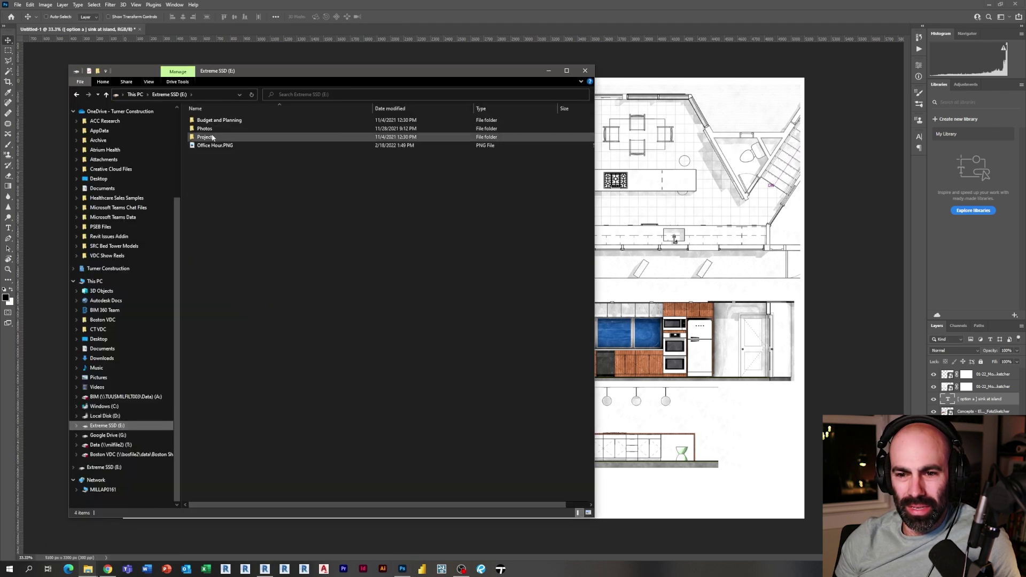
double_click(211, 137)
double_click(235, 389)
double_click(213, 154)
right_click(292, 410)
mouse_move(338, 415)
click(410, 424)
click(88, 569)
click(29, 549)
drag(566, 243, 642, 283)
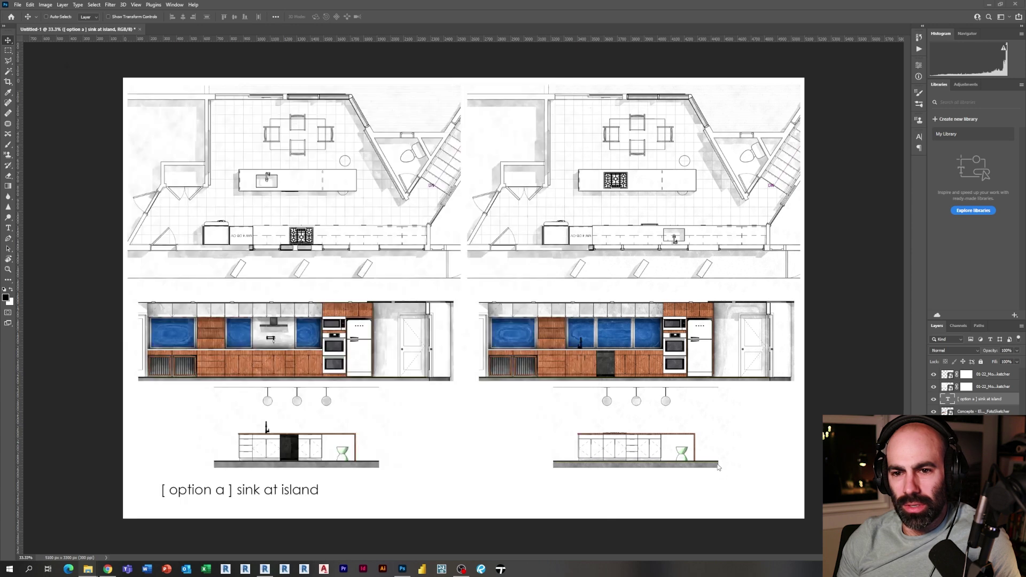
- Scale down the .bad logo and place it in the page's lower right corner
drag(484, 327, 724, 490)
drag(605, 405, 721, 468)
drag(779, 489, 787, 499)
key(Return)
- Recolor the Option A label with the logo's grey and its square brackets with the logo's yellow
double_click(243, 490)
click(321, 17)
click(749, 504)
key(Return)
click(321, 16)
drag(233, 490, 259, 505)
click(321, 17)
click(728, 512)
- Add a horizontal guide near the page's lower edge and align the logo with the Option A label along it
click(8, 40)
drag(331, 39, 331, 510)
right_click(746, 497)
click(770, 504)
drag(764, 504, 765, 501)
- Duplicate the label beneath the Option B drawings, widen its text box and reword it as "[ option b ] range at island"
alt+drag(259, 507, 597, 511)
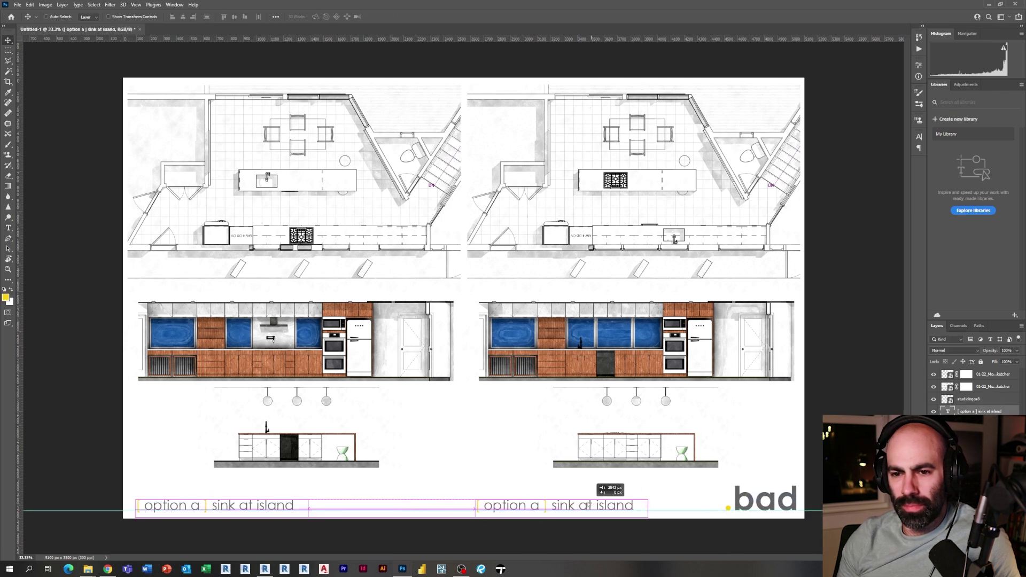
double_click(533, 505)
text(b)
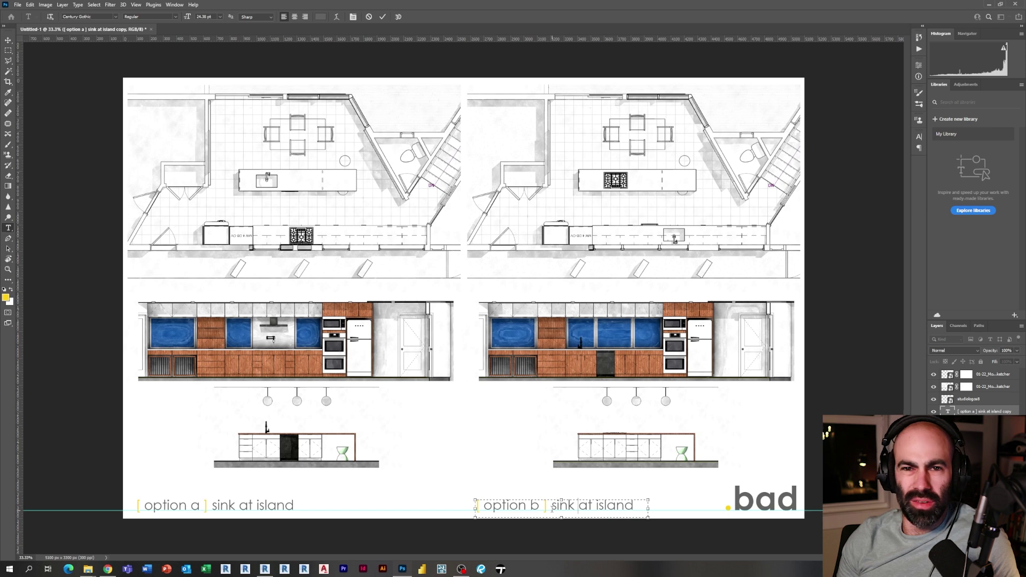
drag(648, 508, 719, 509)
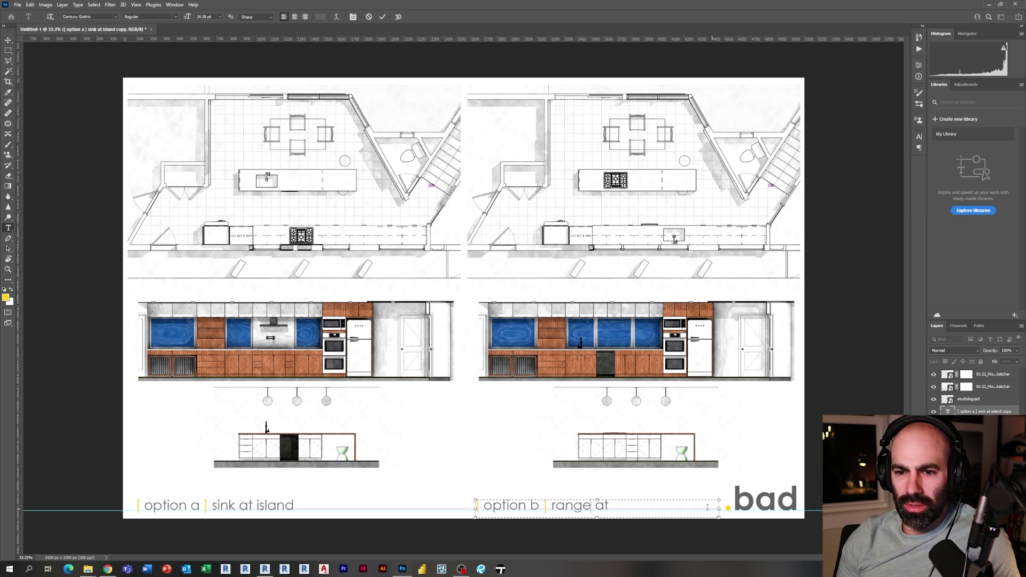
click(8, 42)
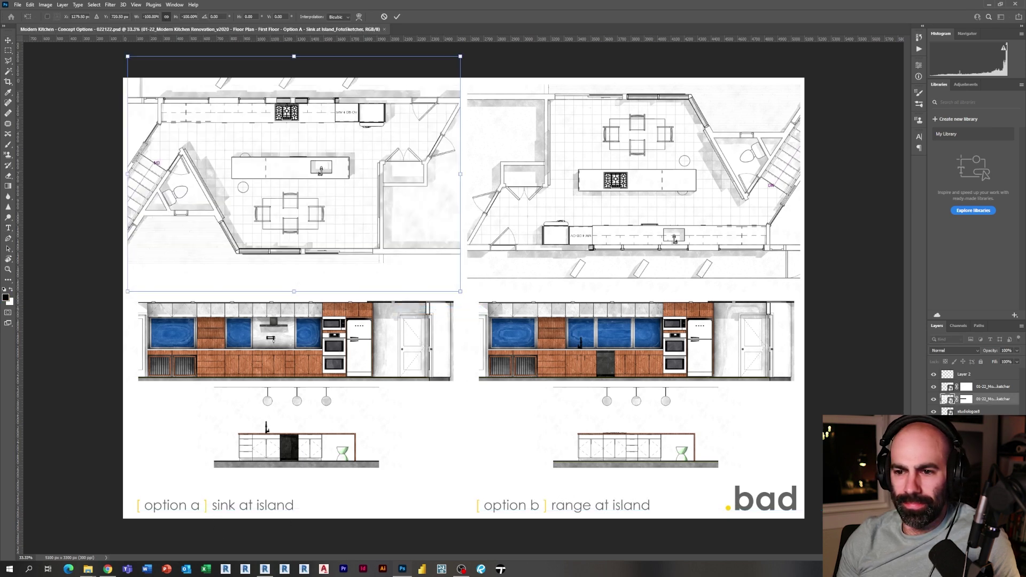
- Finish rotating the Option A floor plan 180 degrees and add vertical guides at the ends of the plans' north cabinet runs
key(Return)
drag(19, 179, 385, 197)
drag(19, 293, 724, 294)
- Shift both north wall elevations together so their cabinet runs line up with the vertical guides
ctrl+click(225, 349)
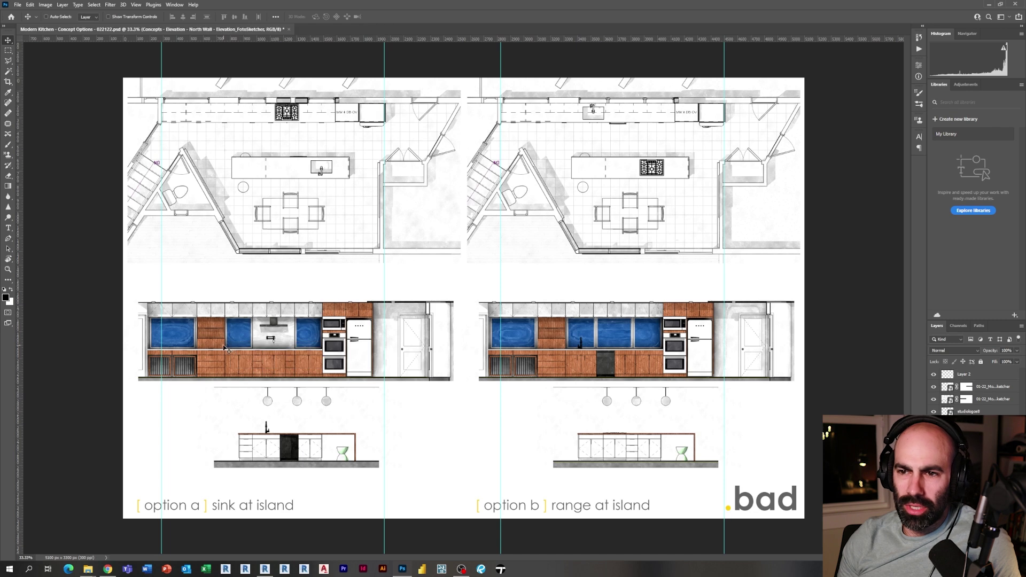
ctrl+shift+click(528, 351)
drag(225, 348, 234, 350)
key(Left)
key(Left)
key(Left)
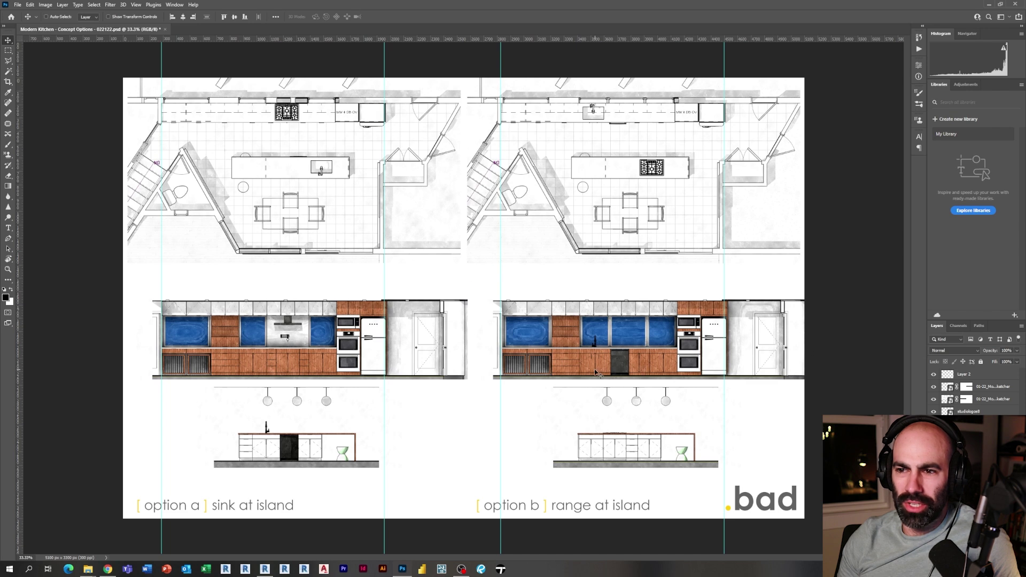
- Trim the Option B north wall elevation at the floor plan's right edge with an inverted layer mask
key(m)
drag(800, 70, 847, 472)
click(989, 449)
click(989, 461)
click(934, 461)
click(934, 462)
click(966, 552)
key(ctrl+z)
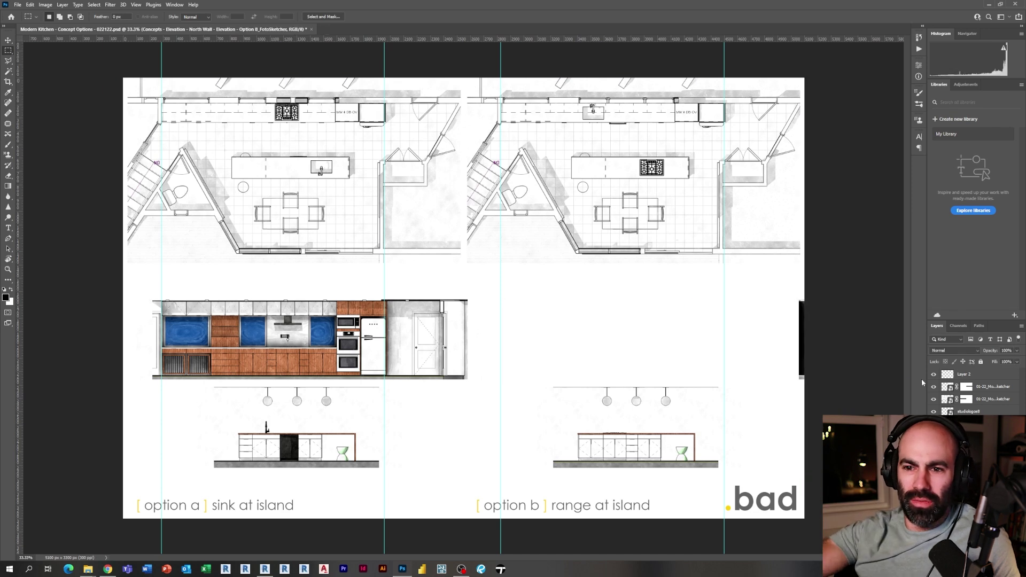
click(966, 461)
key(ctrl+i)
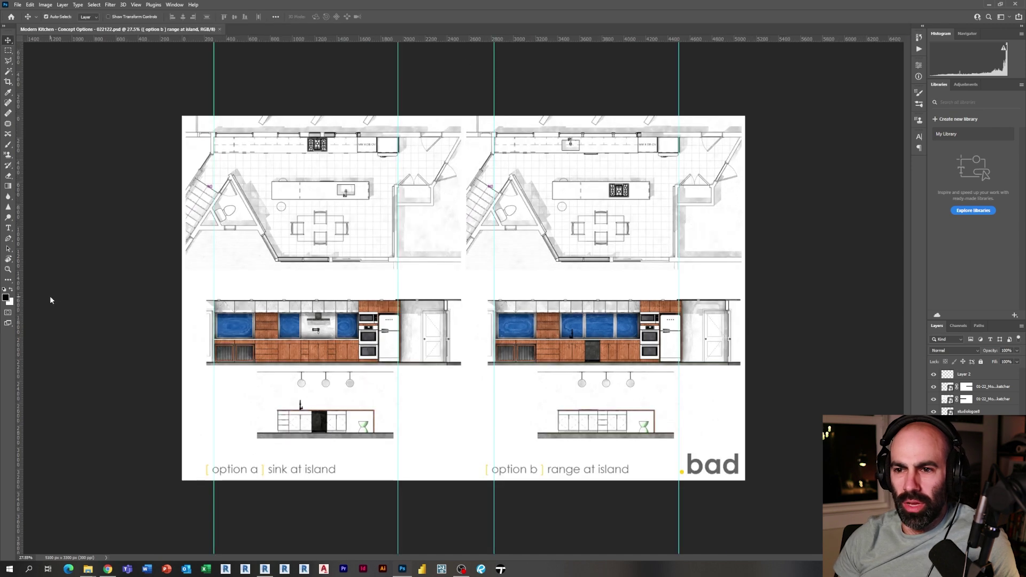
- Set up printing with Bluebeam PDF as the printer and a landscape layout
key(ctrl+p)
click(612, 129)
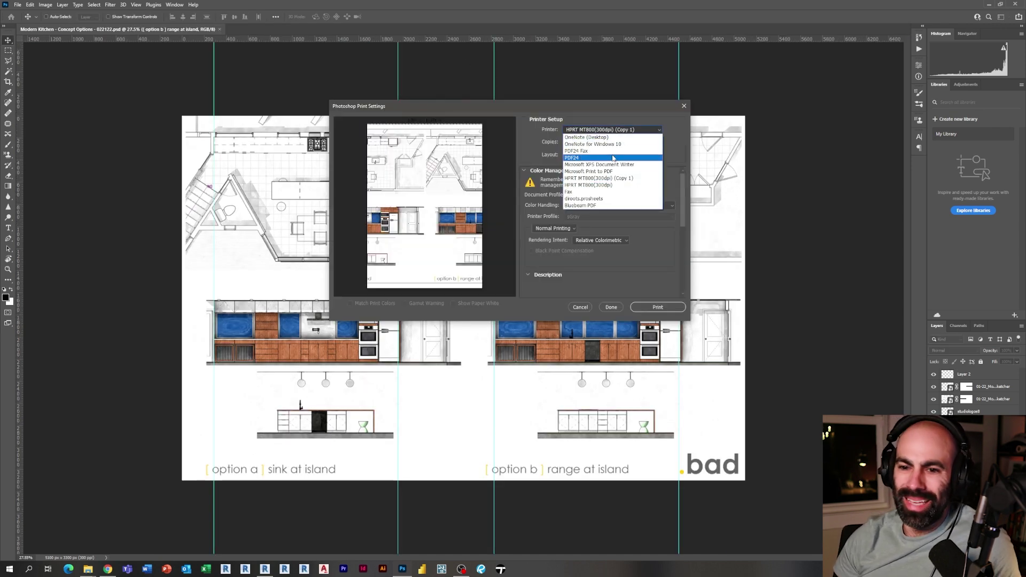
click(608, 206)
drag(690, 321, 750, 411)
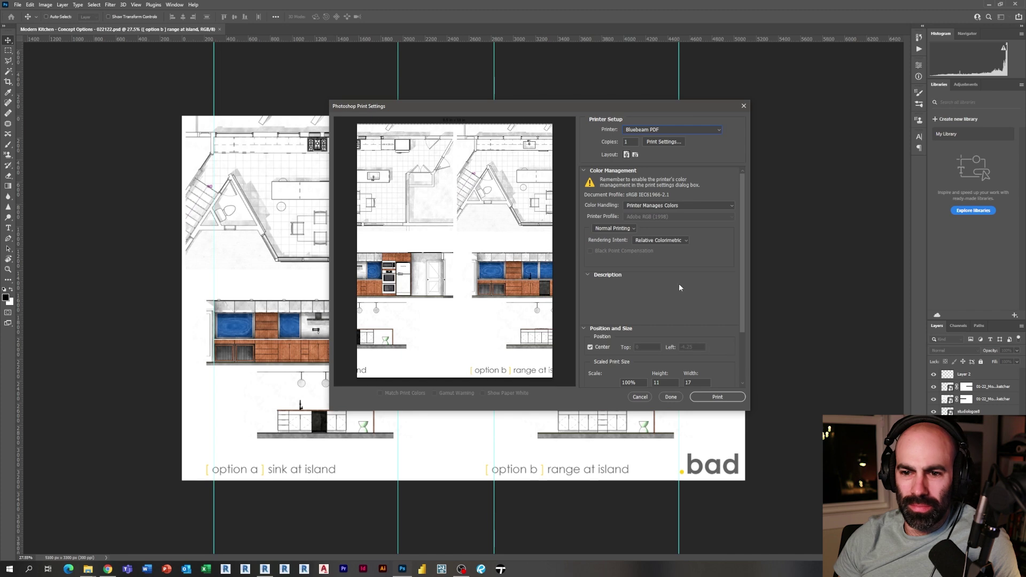
scroll(680, 284, down, 1)
scroll(684, 282, up, 1)
click(671, 205)
click(726, 198)
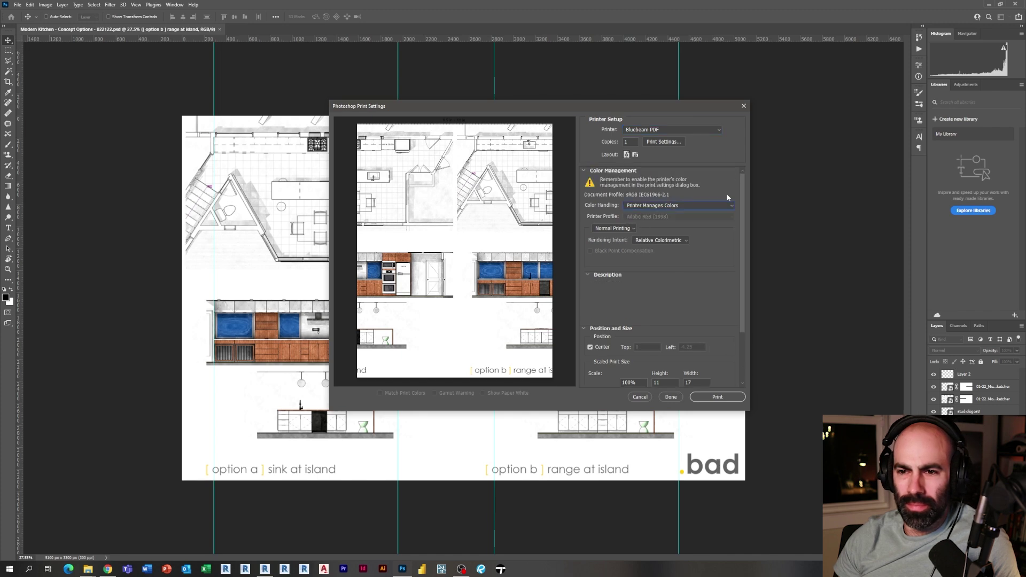
click(636, 154)
scroll(743, 326, down, 2)
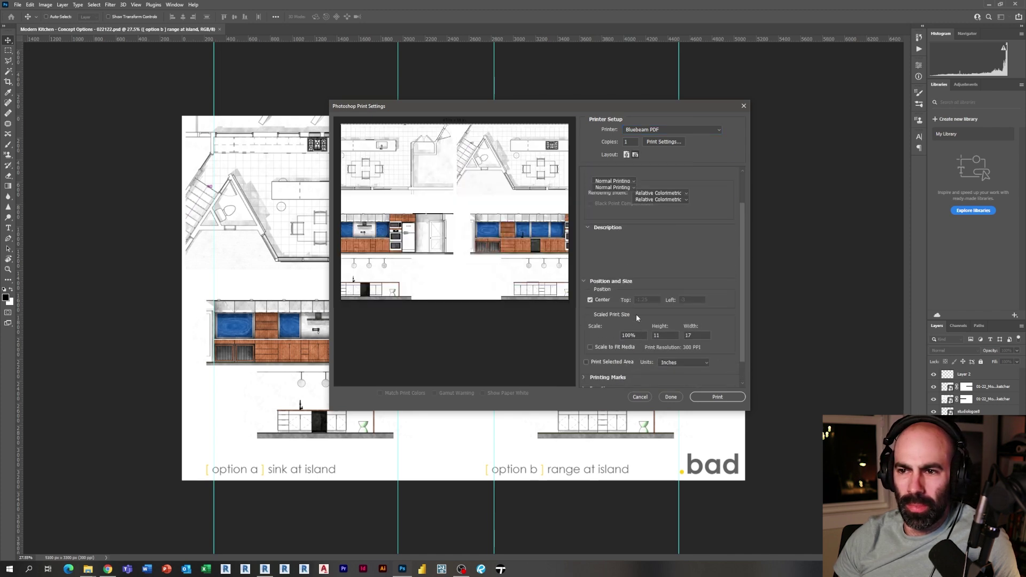
scroll(641, 318, up, 2)
- Set the Bluebeam PDF page size to fit the full 17 x 11 inch composition
click(663, 142)
click(529, 273)
click(454, 167)
scroll(449, 256, up, 3)
click(446, 183)
click(476, 311)
click(491, 288)
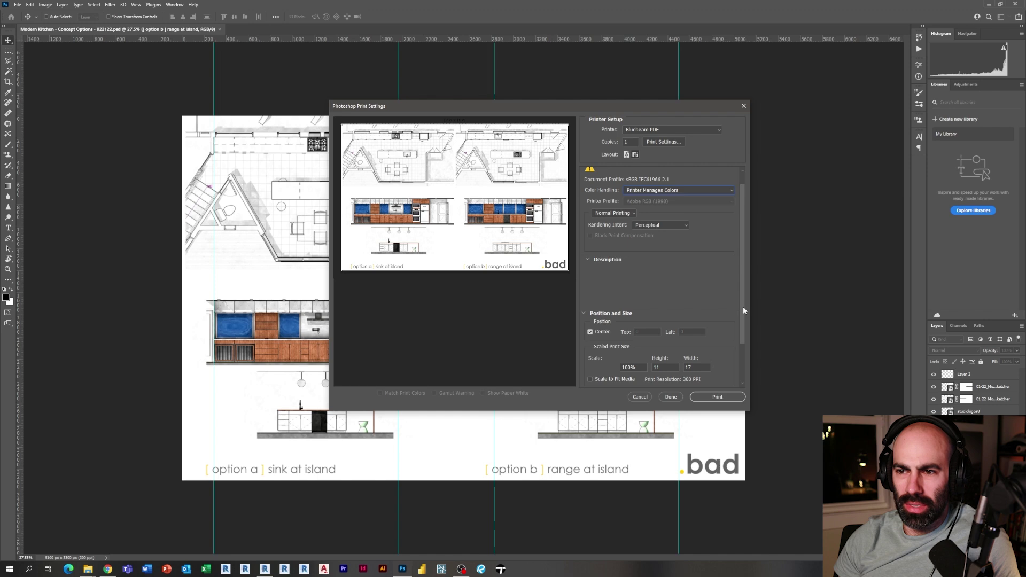
- Print the composition to PDF and fit its page to the view in Revu
click(693, 397)
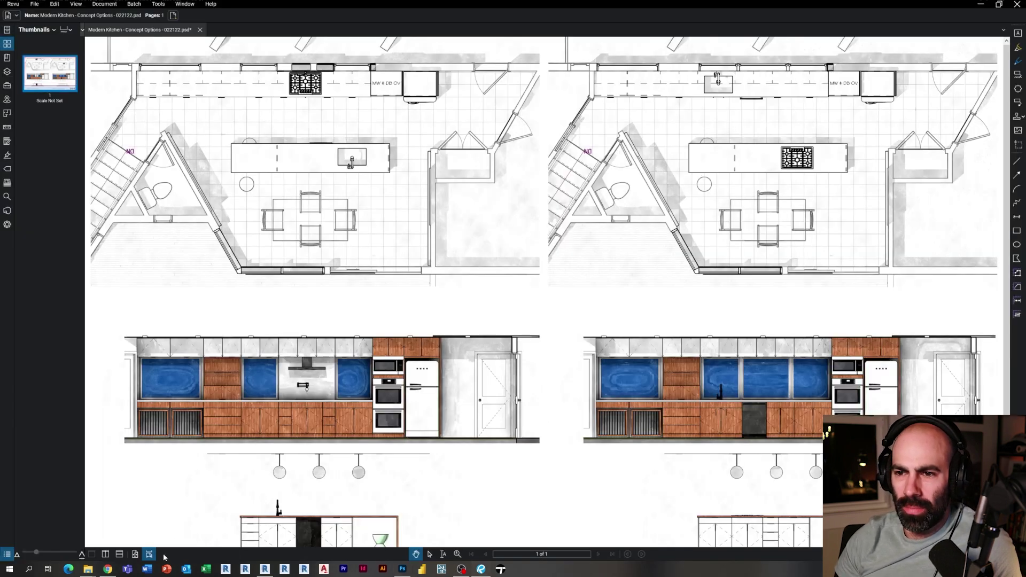
click(137, 554)
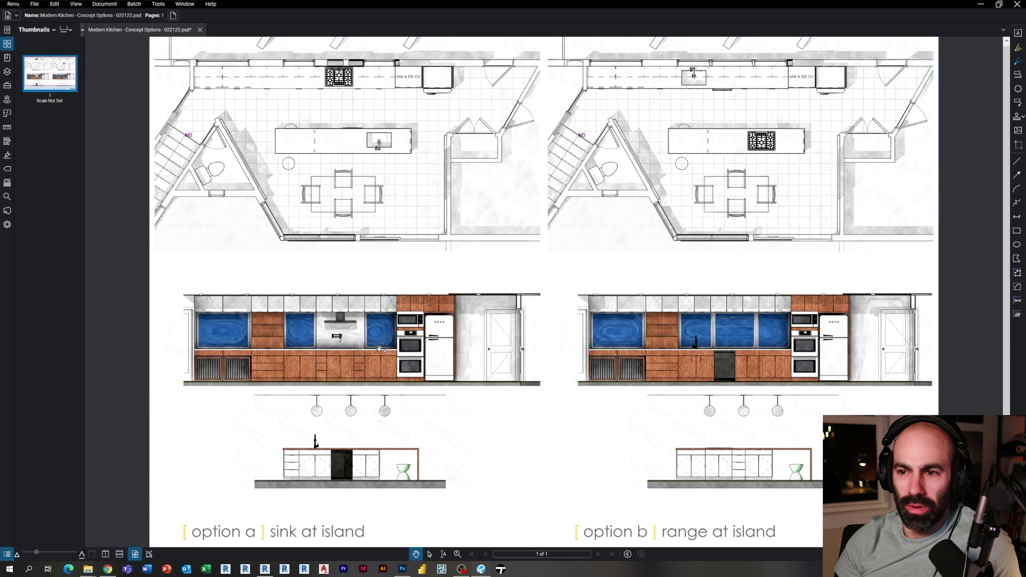